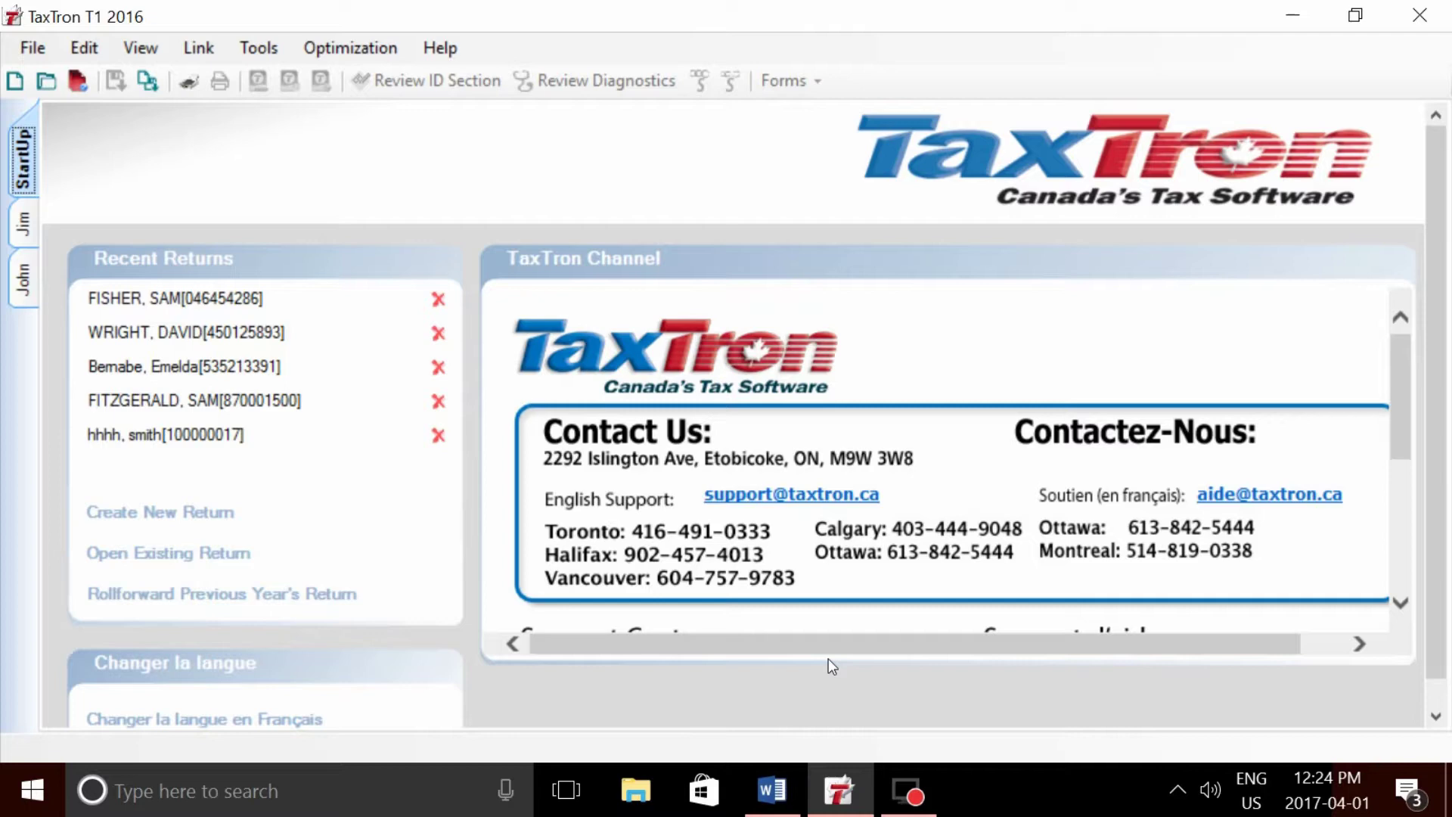
# - Review the list of forms used in a separate document, then return to TaxTron
pyautogui.click(766, 806)
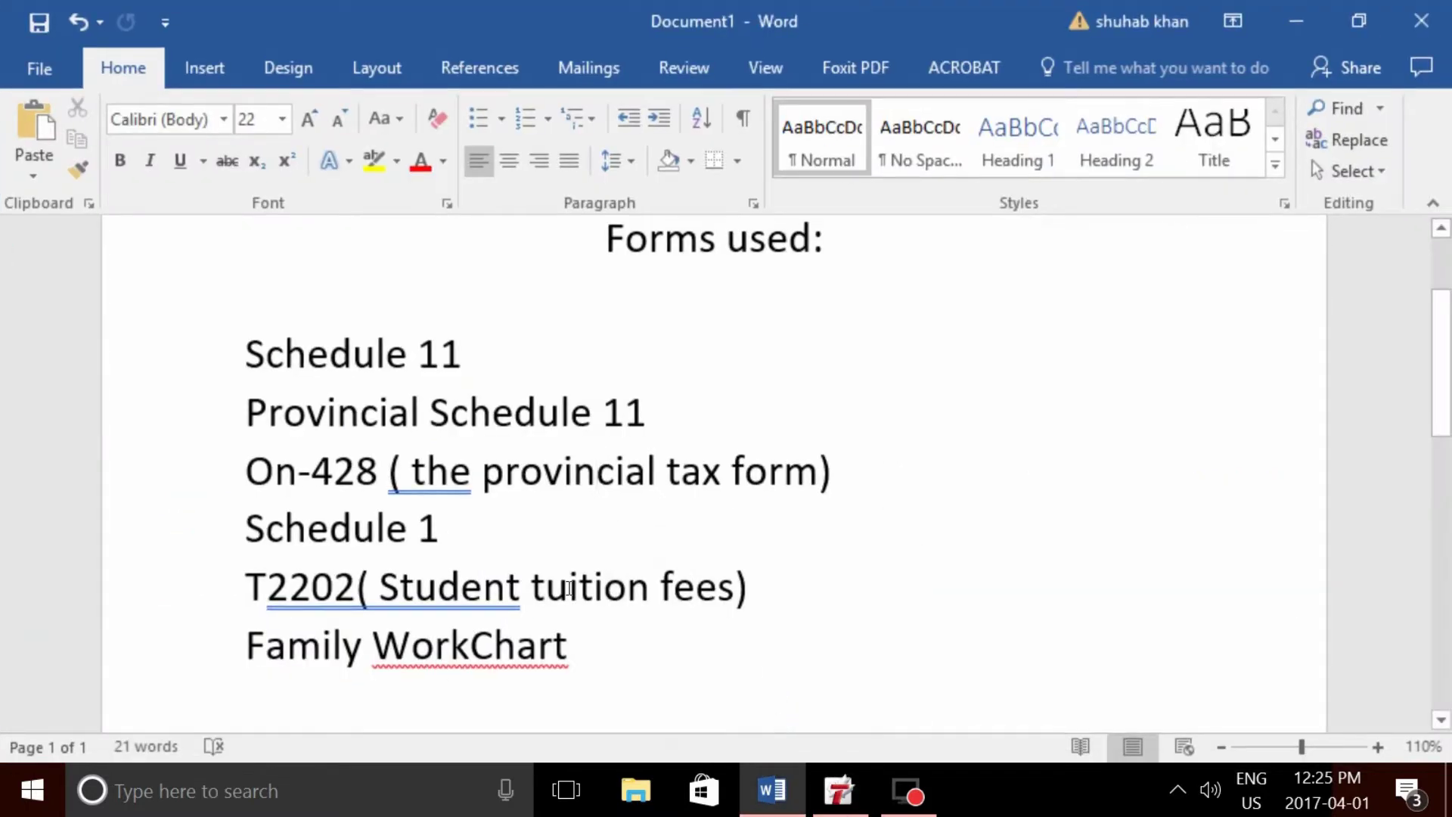
pyautogui.click(256, 355)
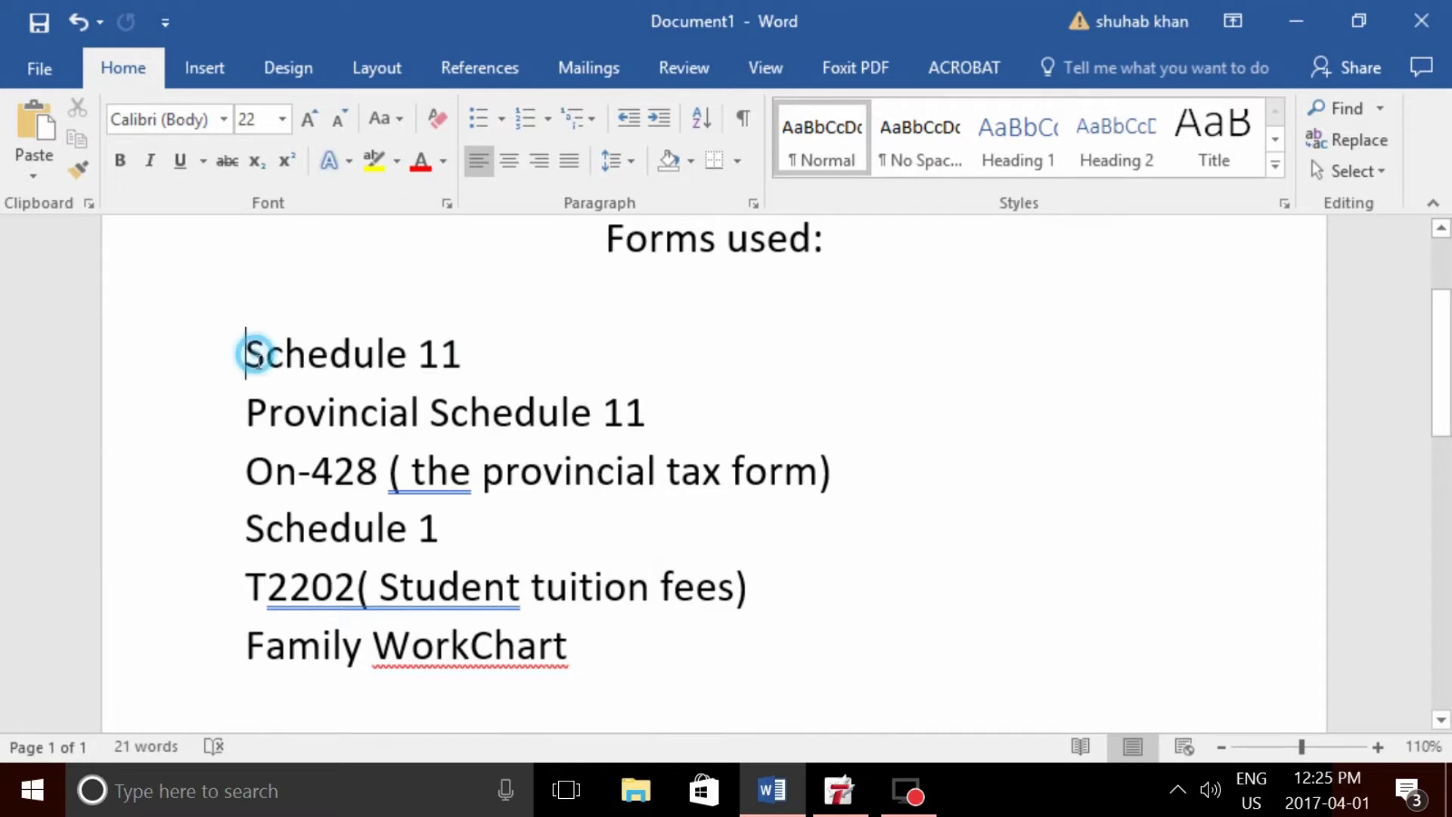
pyautogui.moveTo(256, 356); pyautogui.dragTo(609, 638)
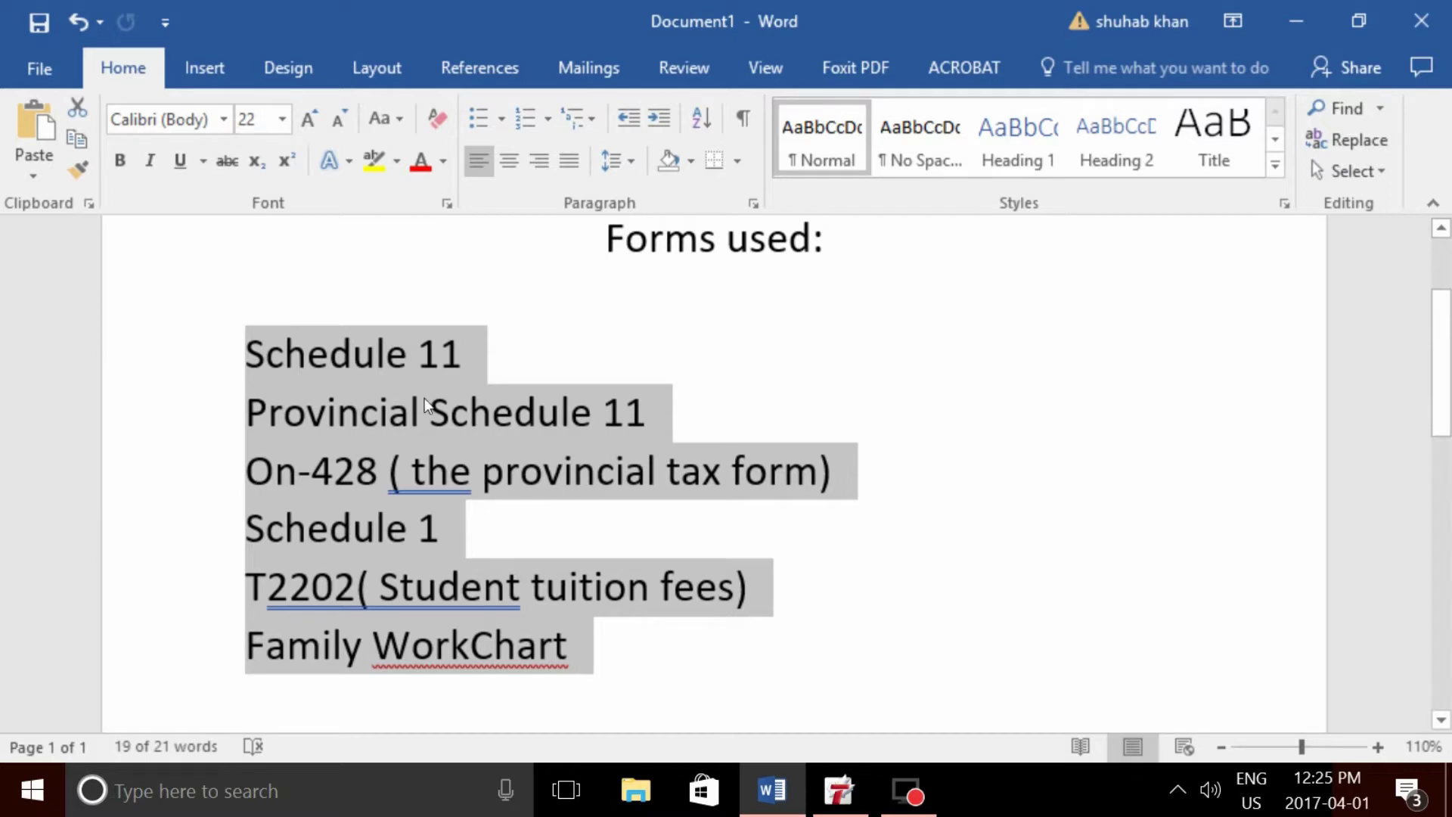
pyautogui.click(458, 533)
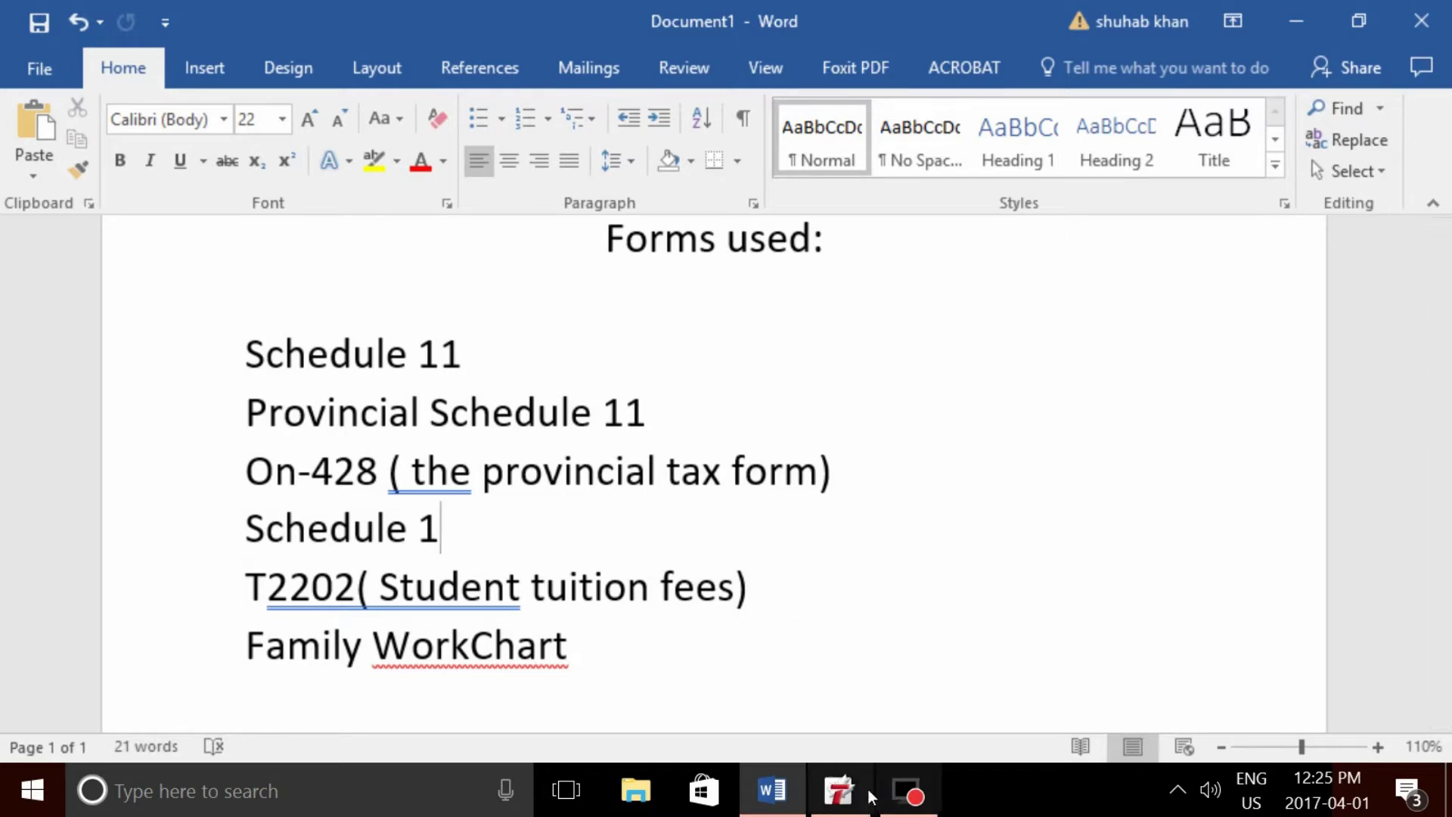
pyautogui.click(850, 802)
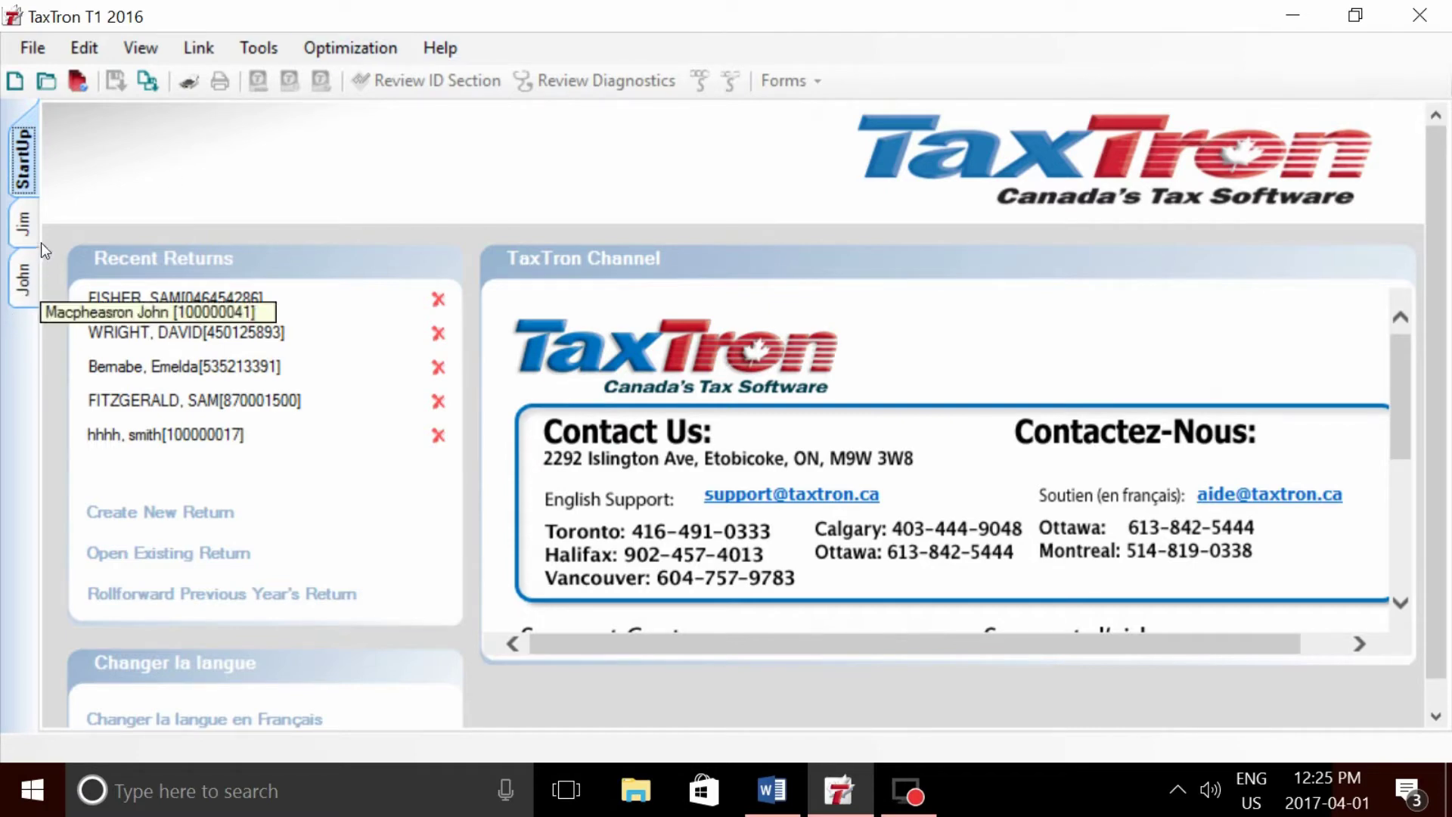
# - Compare Jim's and John's returns, check Jim's Burger Shack T4, and select the T2202 form
pyautogui.click(29, 224)
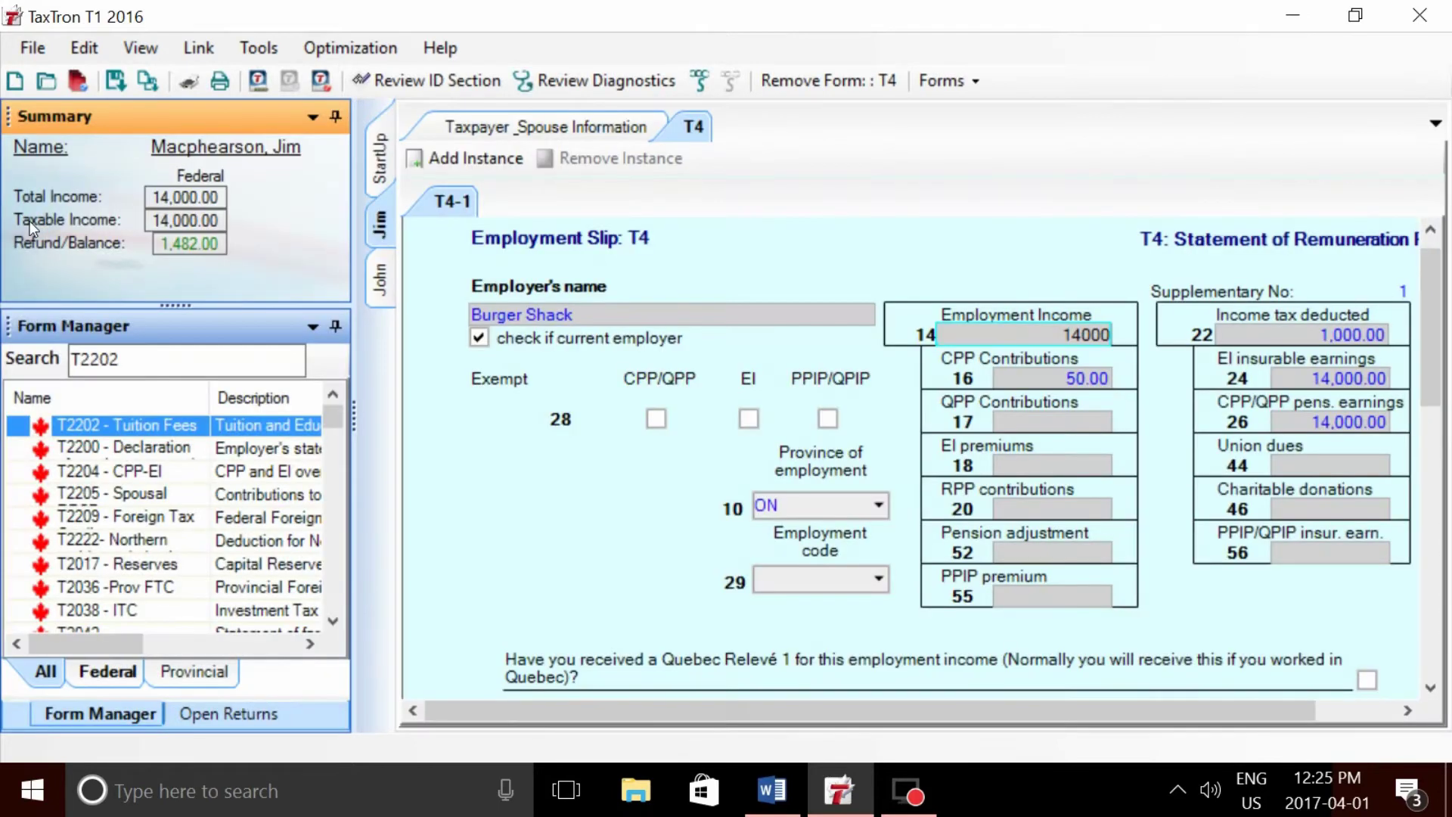
pyautogui.click(380, 284)
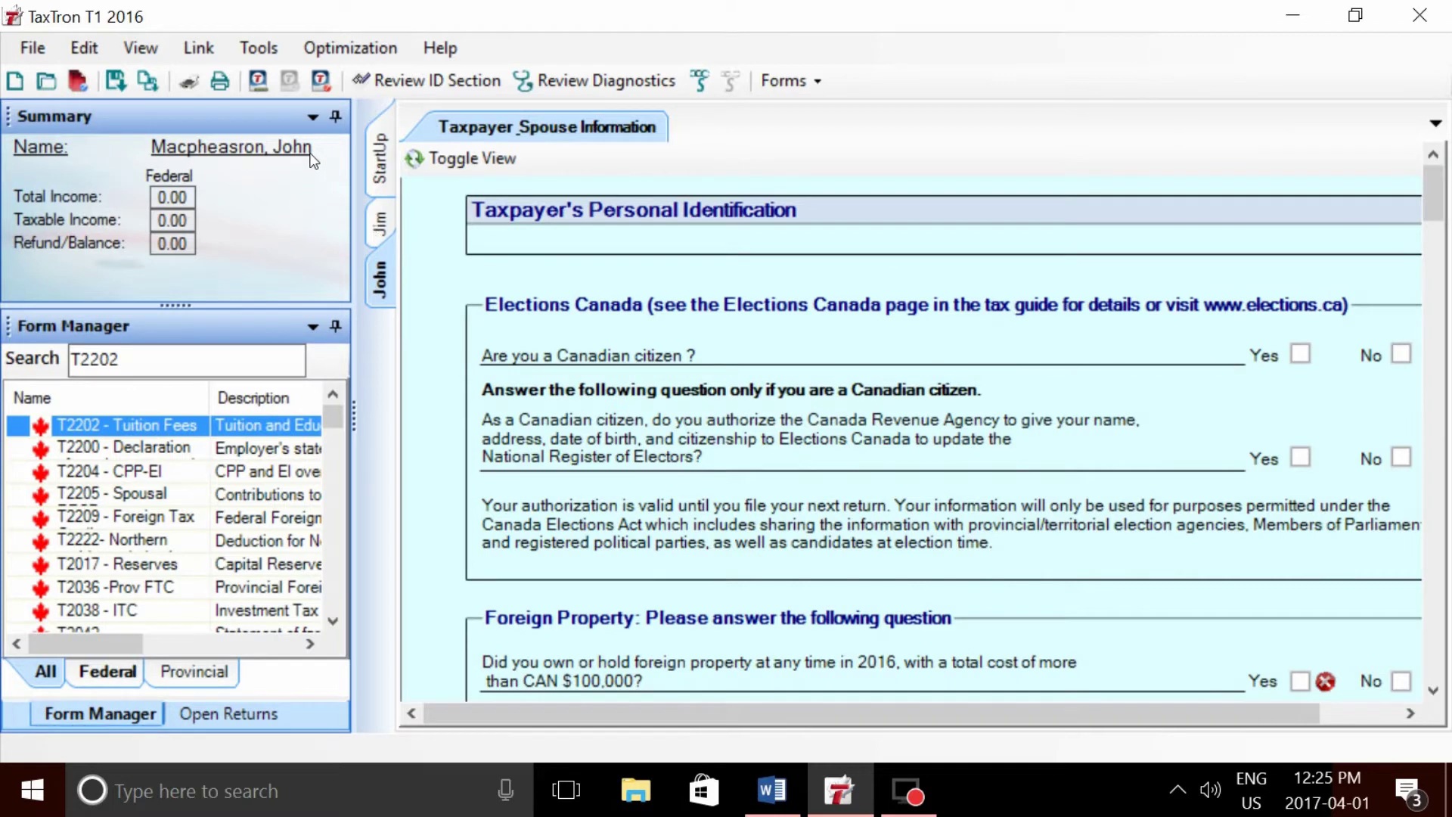
pyautogui.click(380, 224)
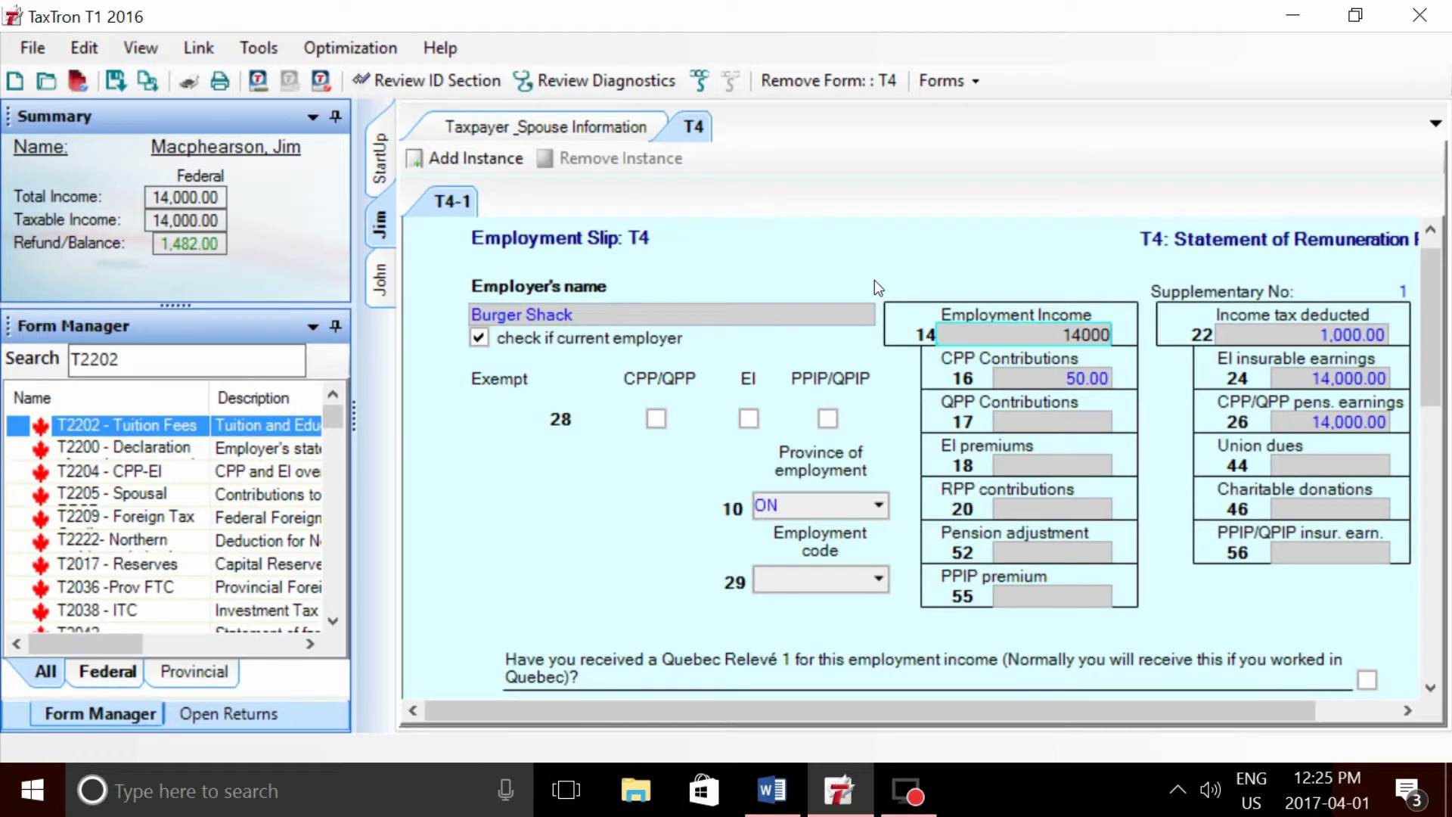
pyautogui.click(594, 316)
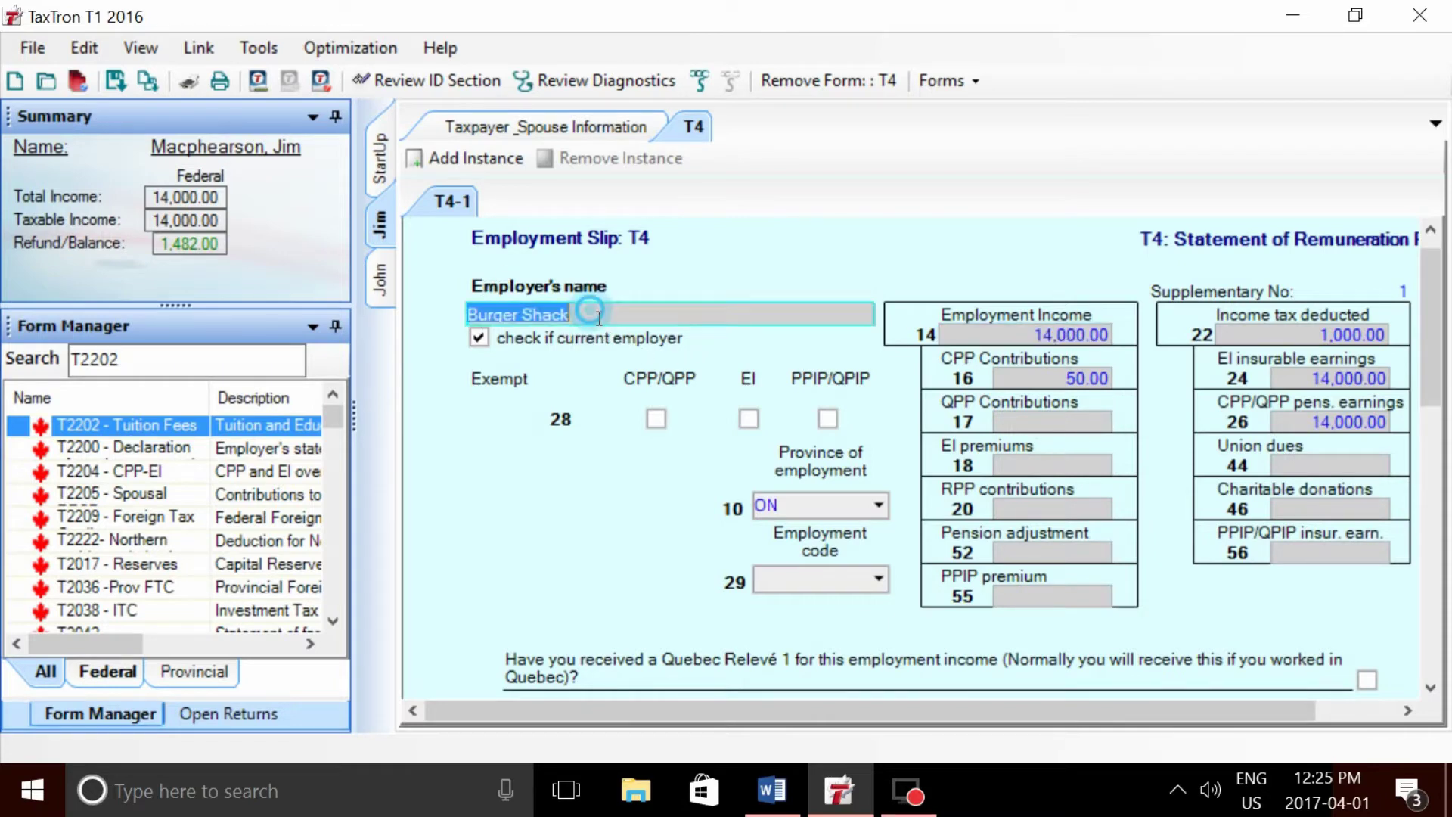
pyautogui.click(1036, 420)
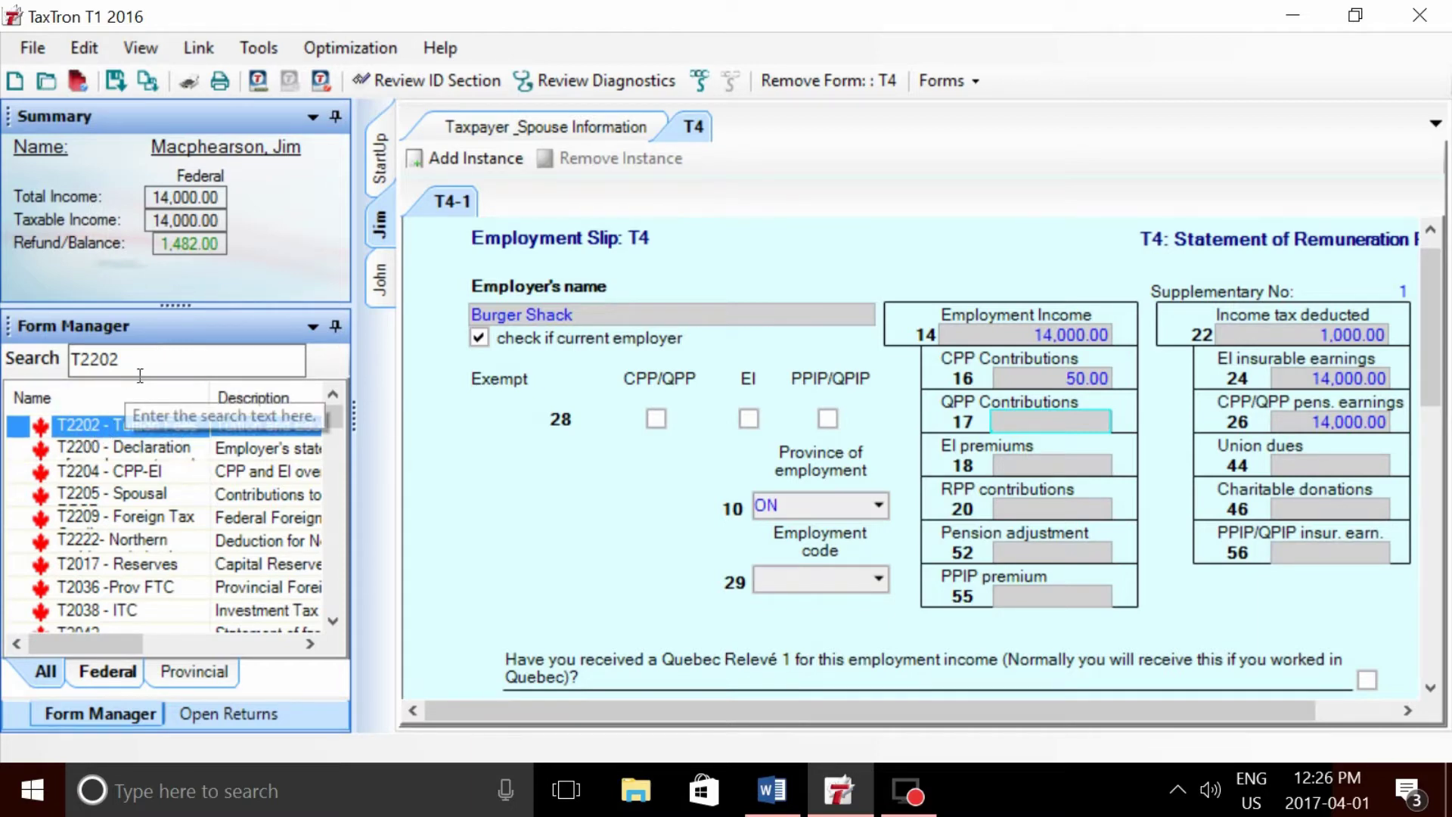
pyautogui.click(97, 429)
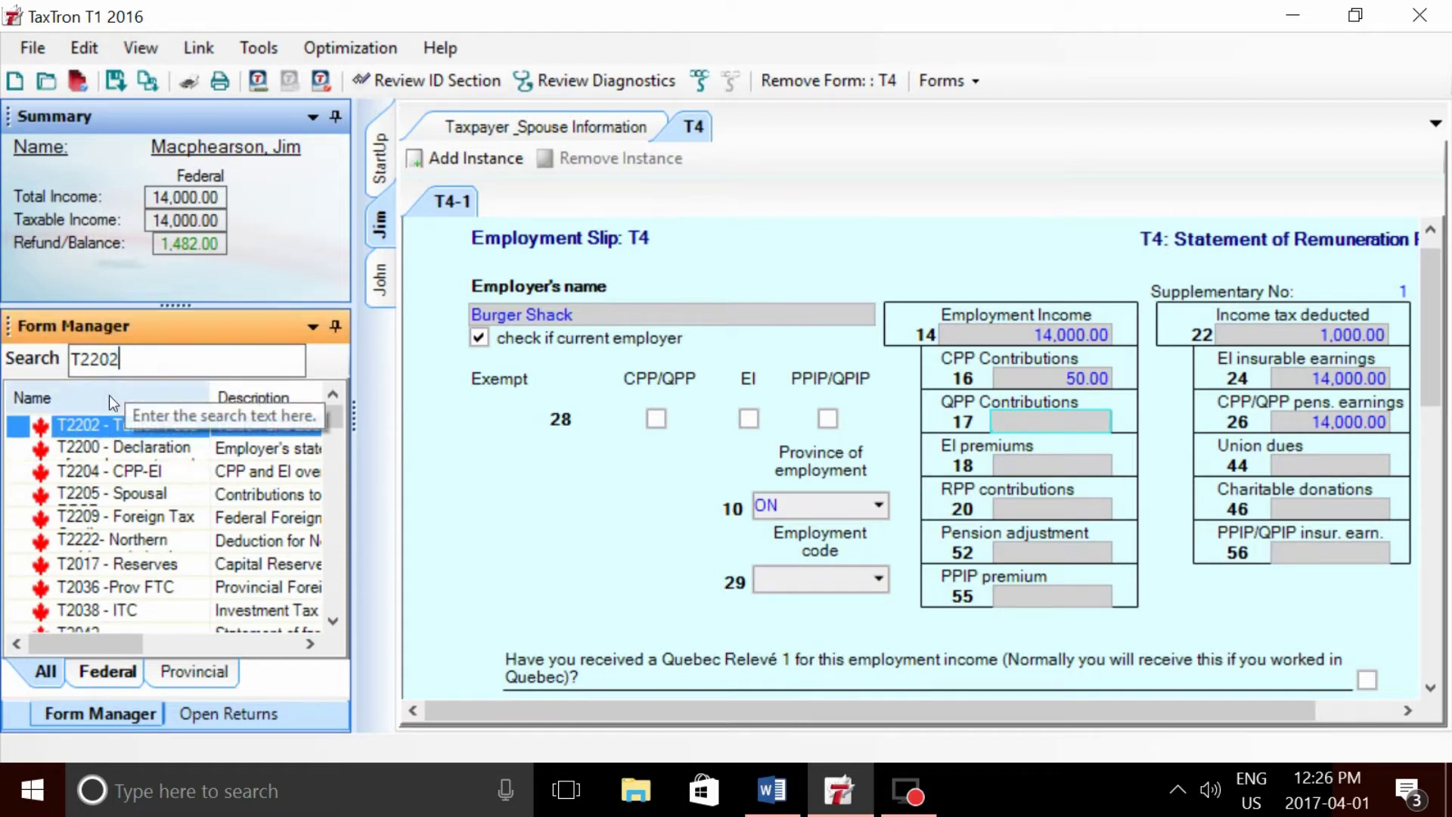
# - Fill T2202 slip #1 with University of Ryerson, 10,000 tuition fees and 8 full-time months
pyautogui.doubleClick(84, 428)
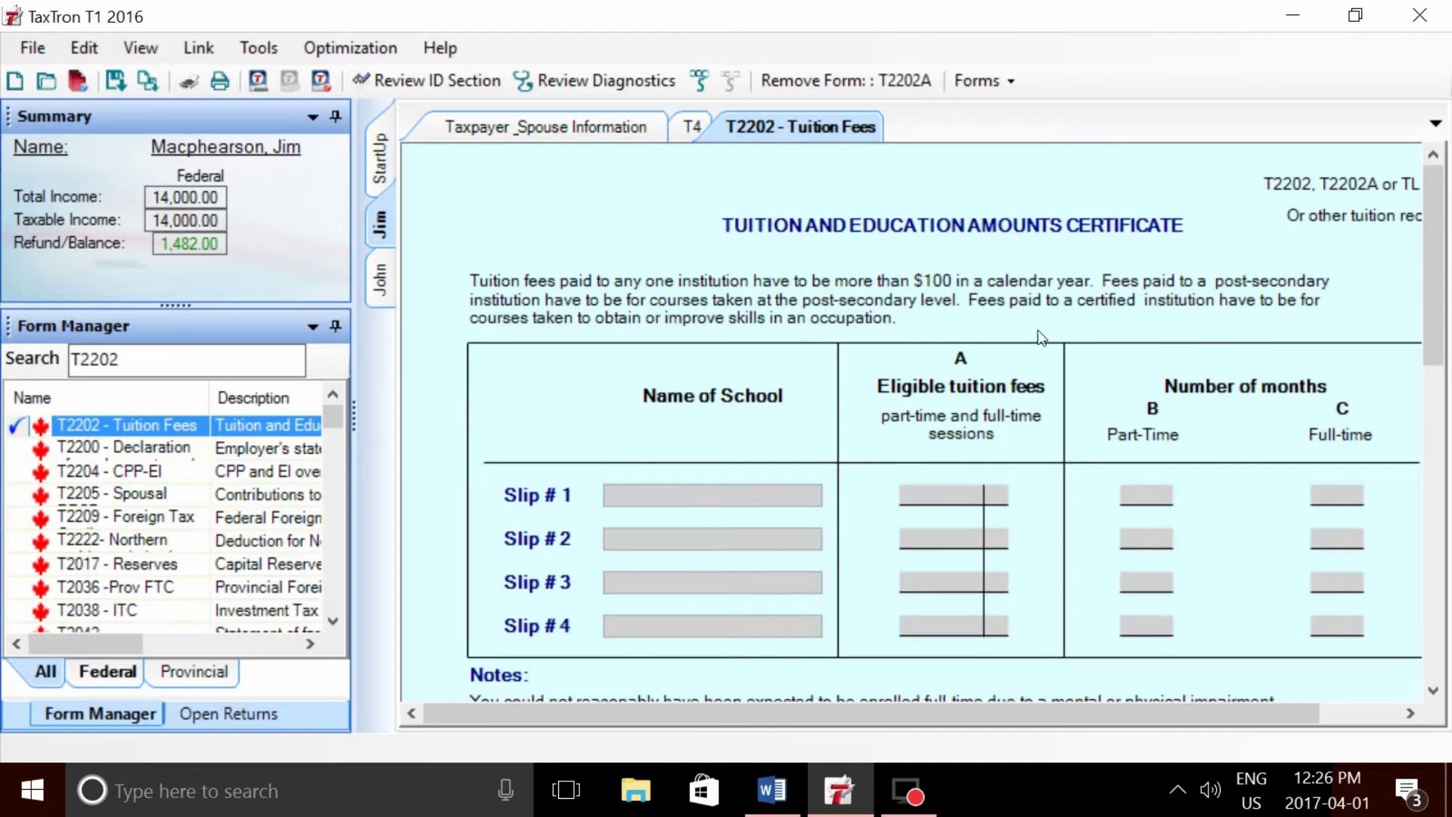
pyautogui.click(707, 503)
pyautogui.write('University')
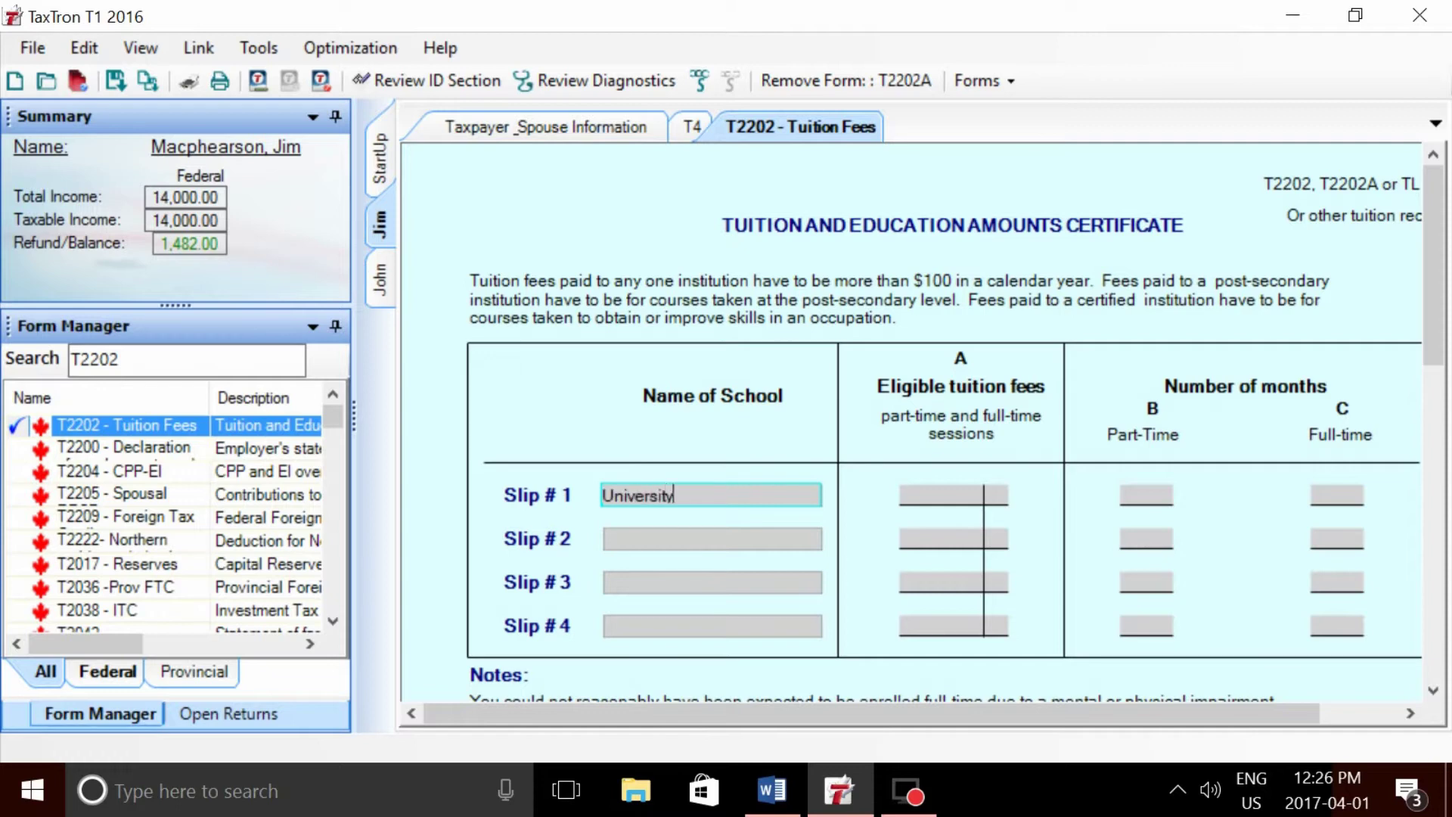
pyautogui.write(' of Ryerson')
pyautogui.press('Tab')
pyautogui.write('10,000')
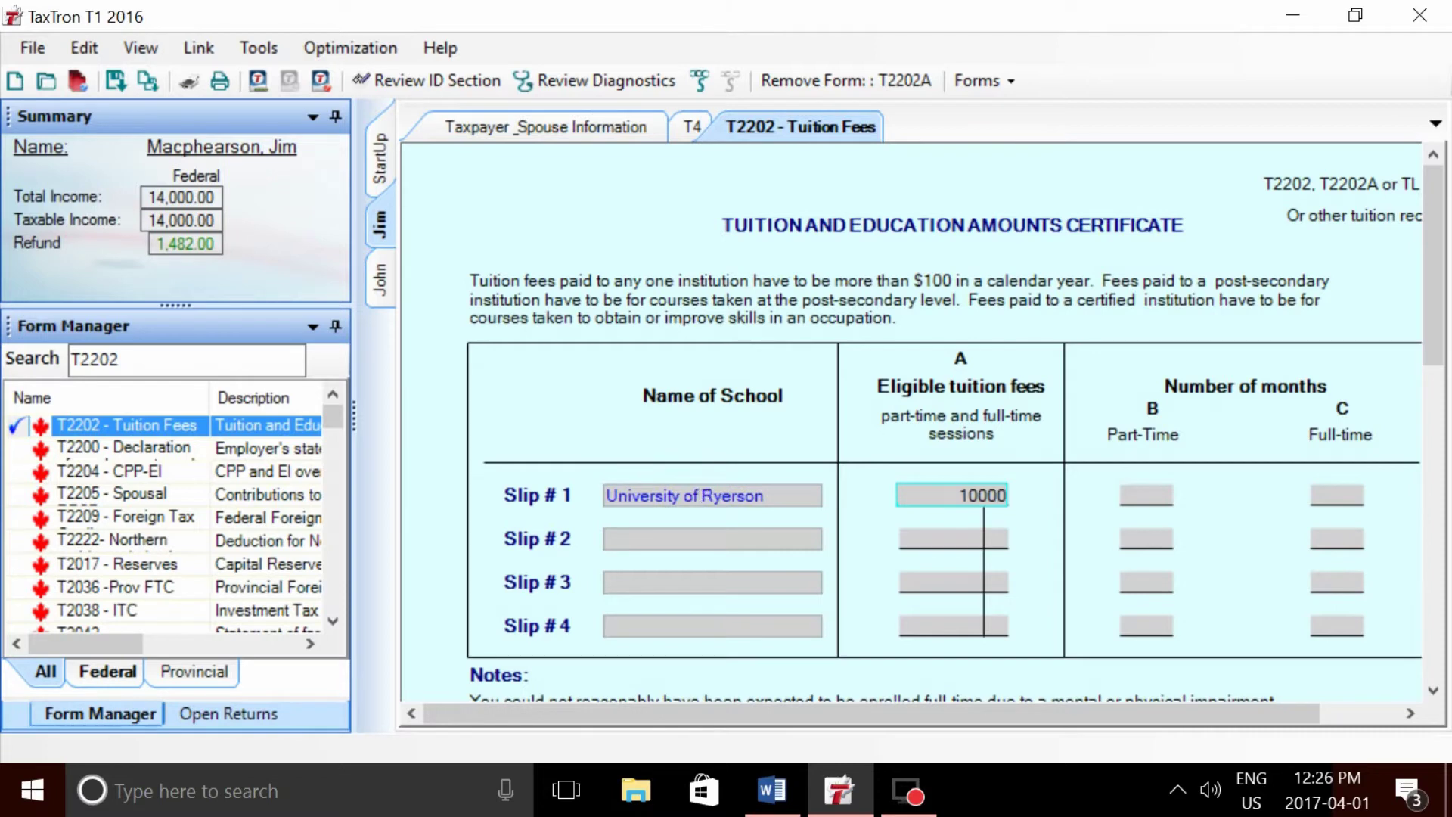
pyautogui.press('Tab')
pyautogui.press('Tab')
pyautogui.write('8')
pyautogui.press('Tab')
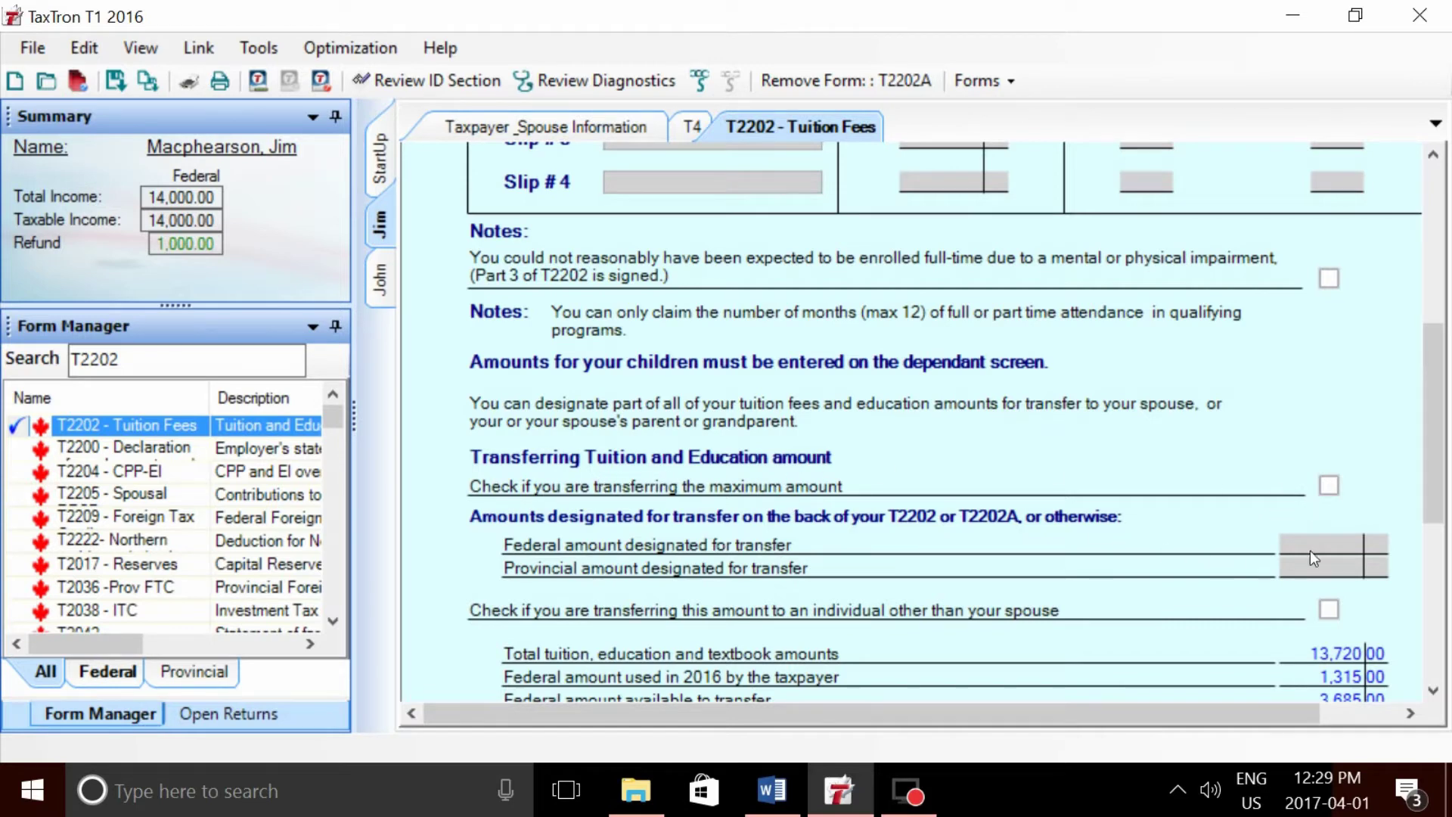
# - Enter trial transfer amounts of 4,000 federal and 1,000 provincial on the T2202
pyautogui.click(1333, 540)
pyautogui.write('4000')
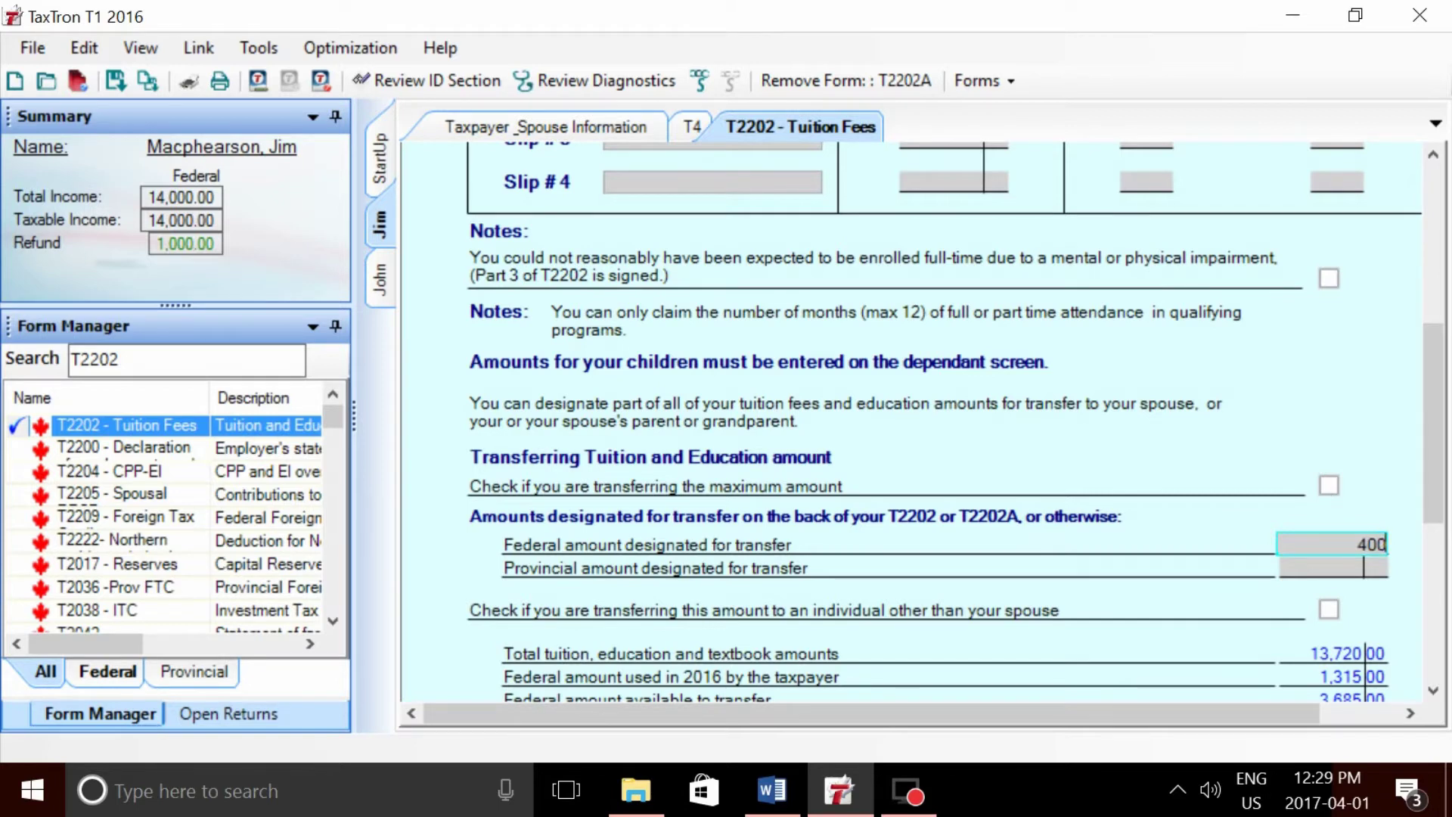
pyautogui.press('Tab')
pyautogui.write('1000')
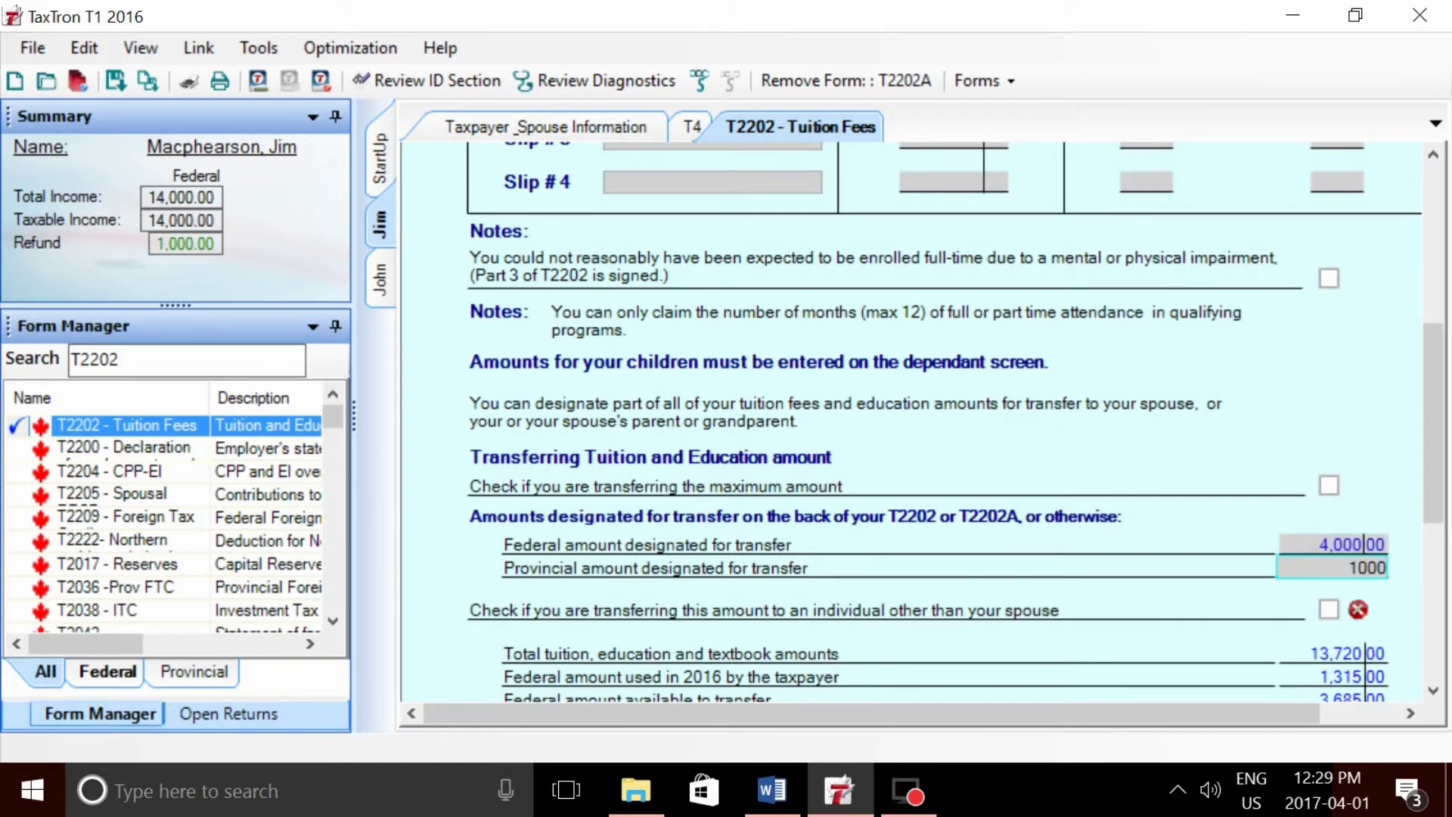
pyautogui.press('Tab')
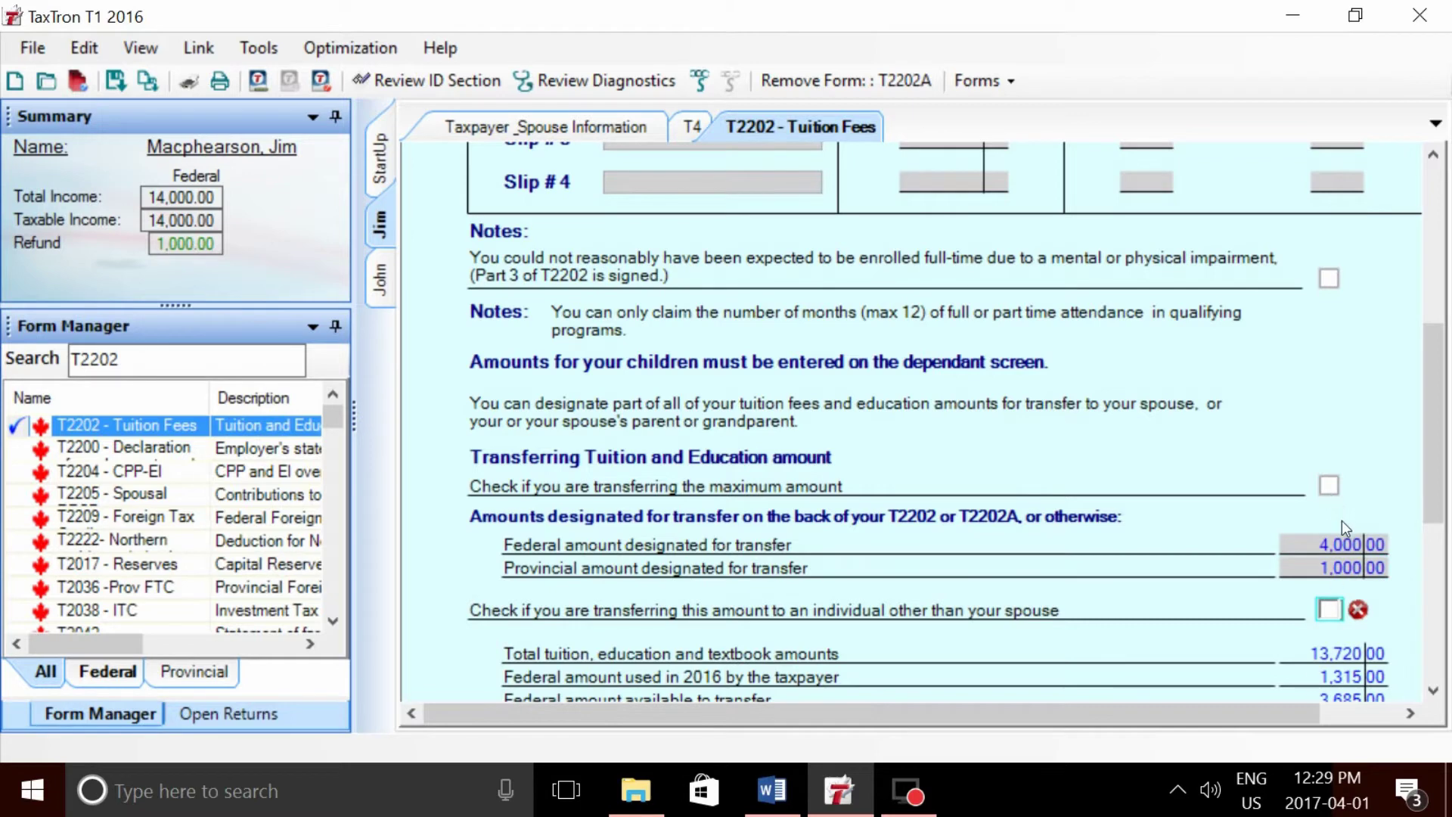
# - Clear the designated transfer amounts and choose to transfer the maximum tuition amount instead
pyautogui.click(1353, 545)
pyautogui.click(1359, 568)
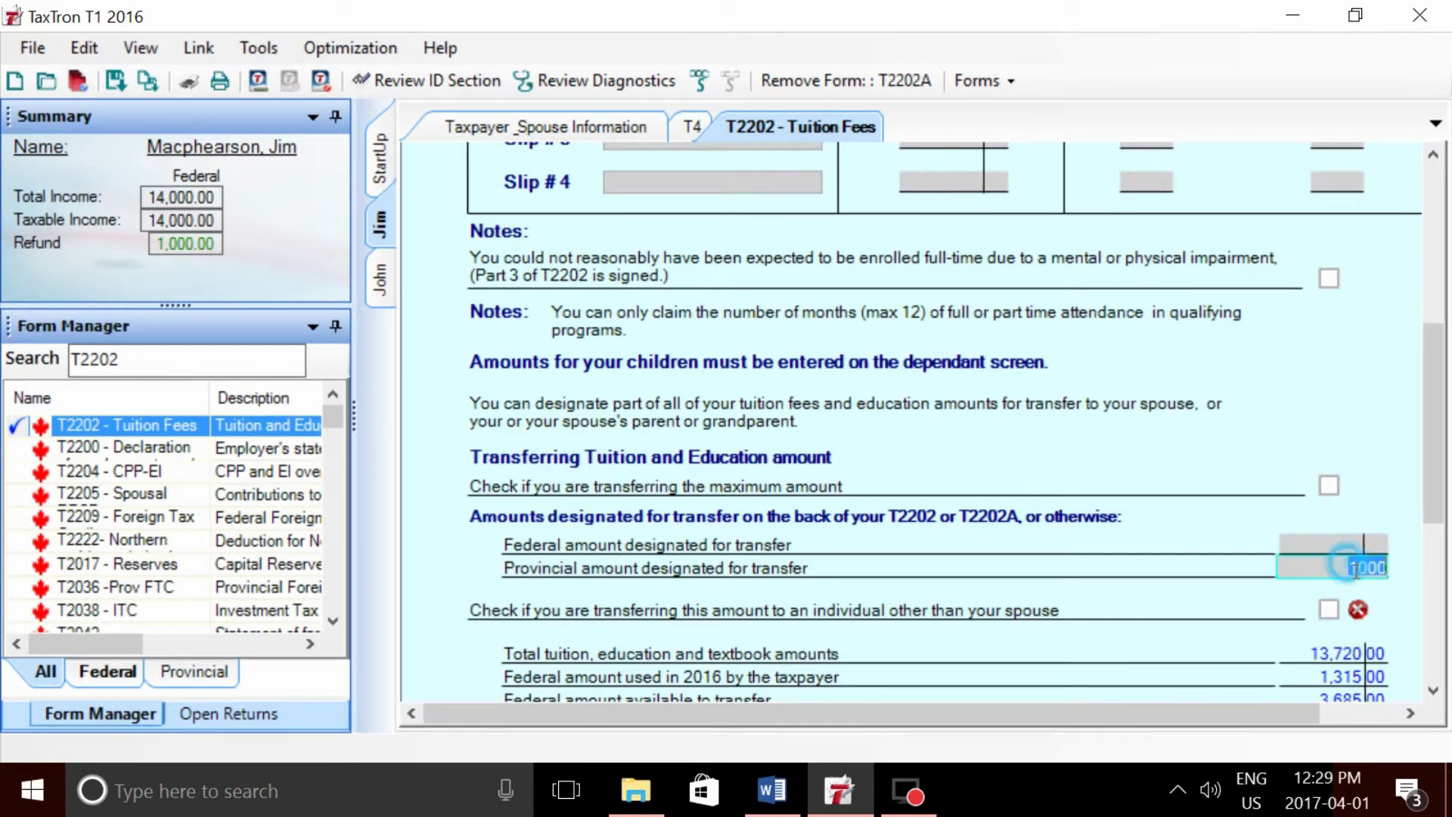
pyautogui.press('Delete')
pyautogui.press('Tab')
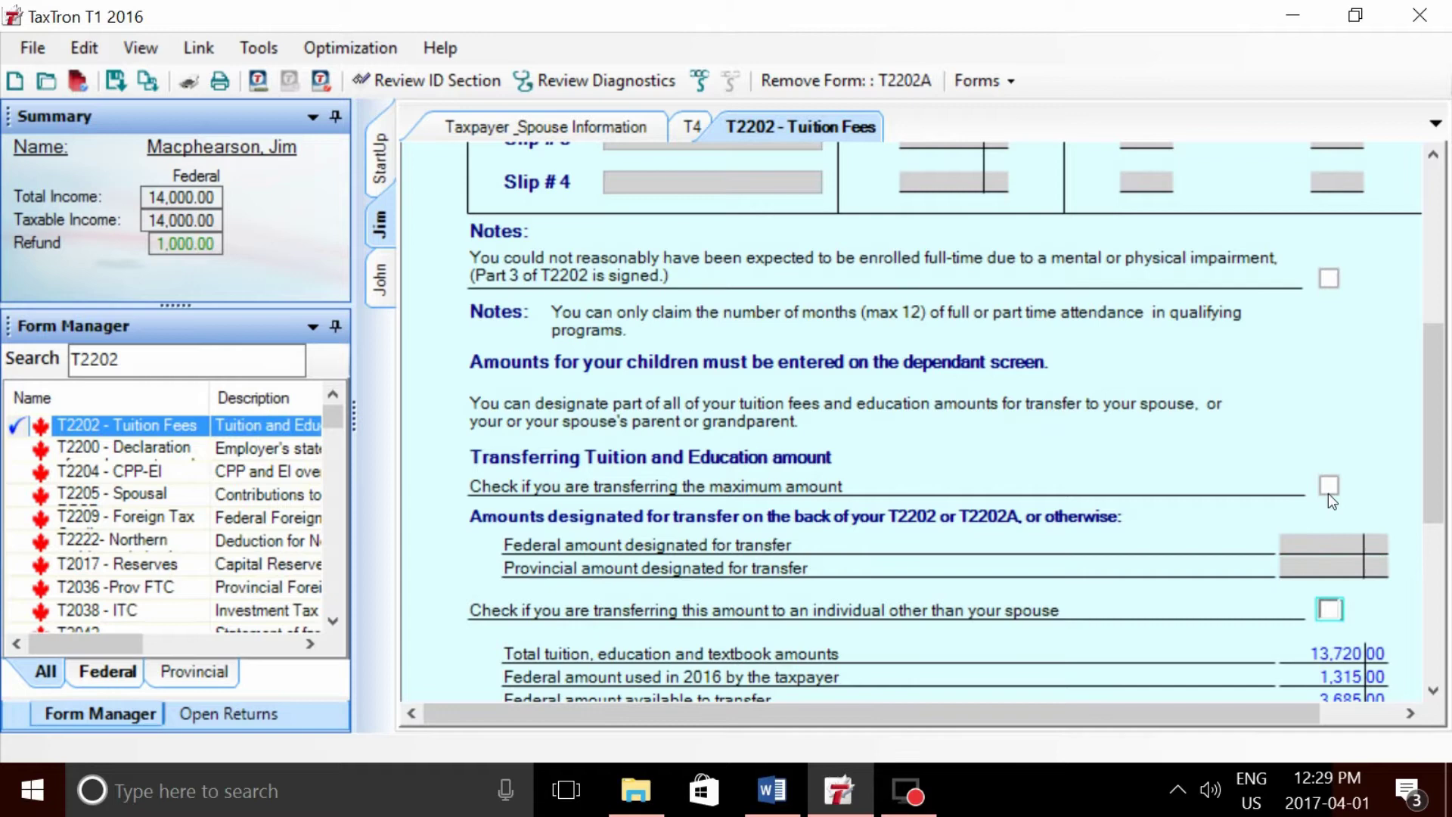
pyautogui.click(1329, 487)
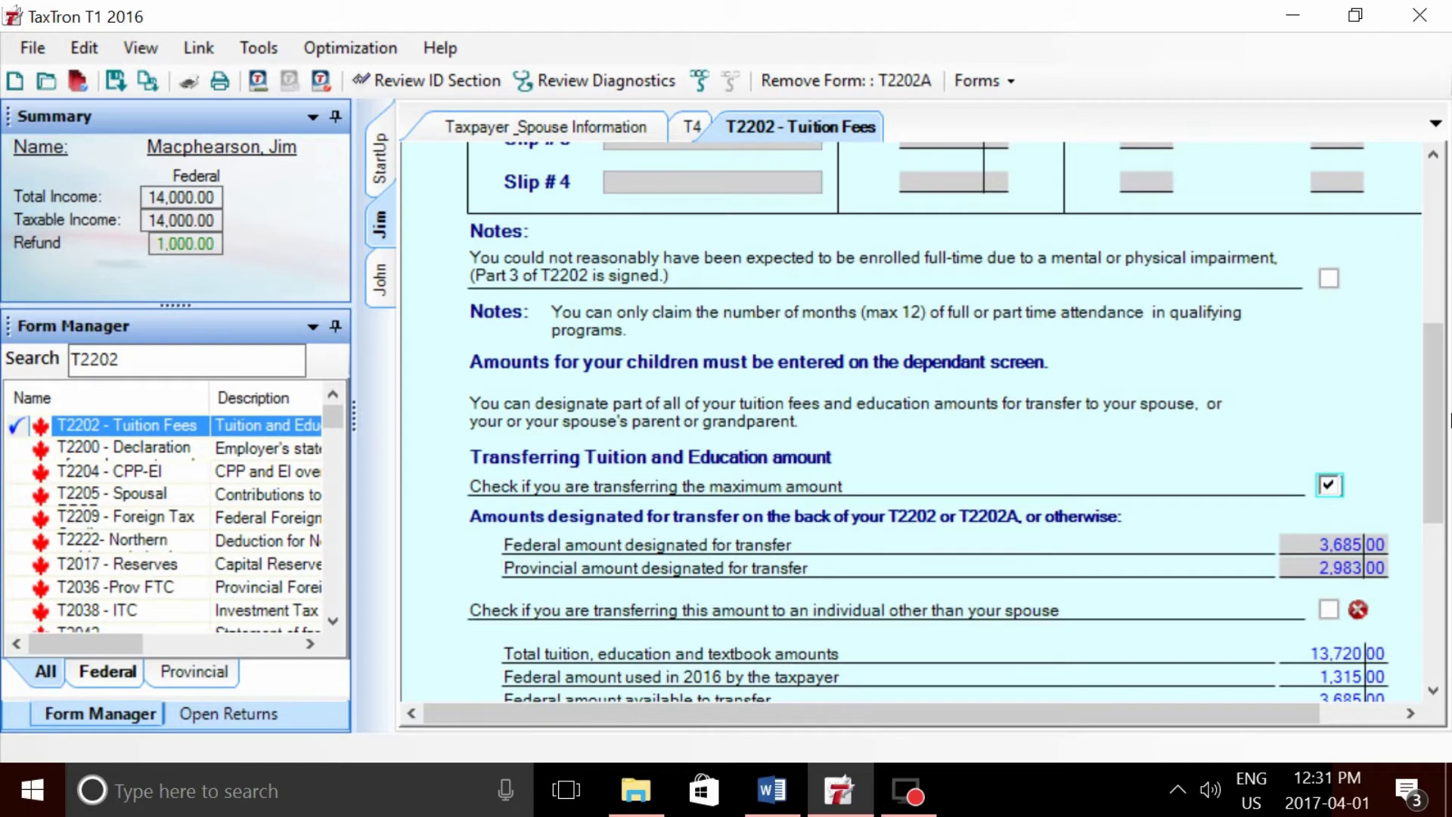
pyautogui.moveTo(1437, 388); pyautogui.dragTo(1439, 429)
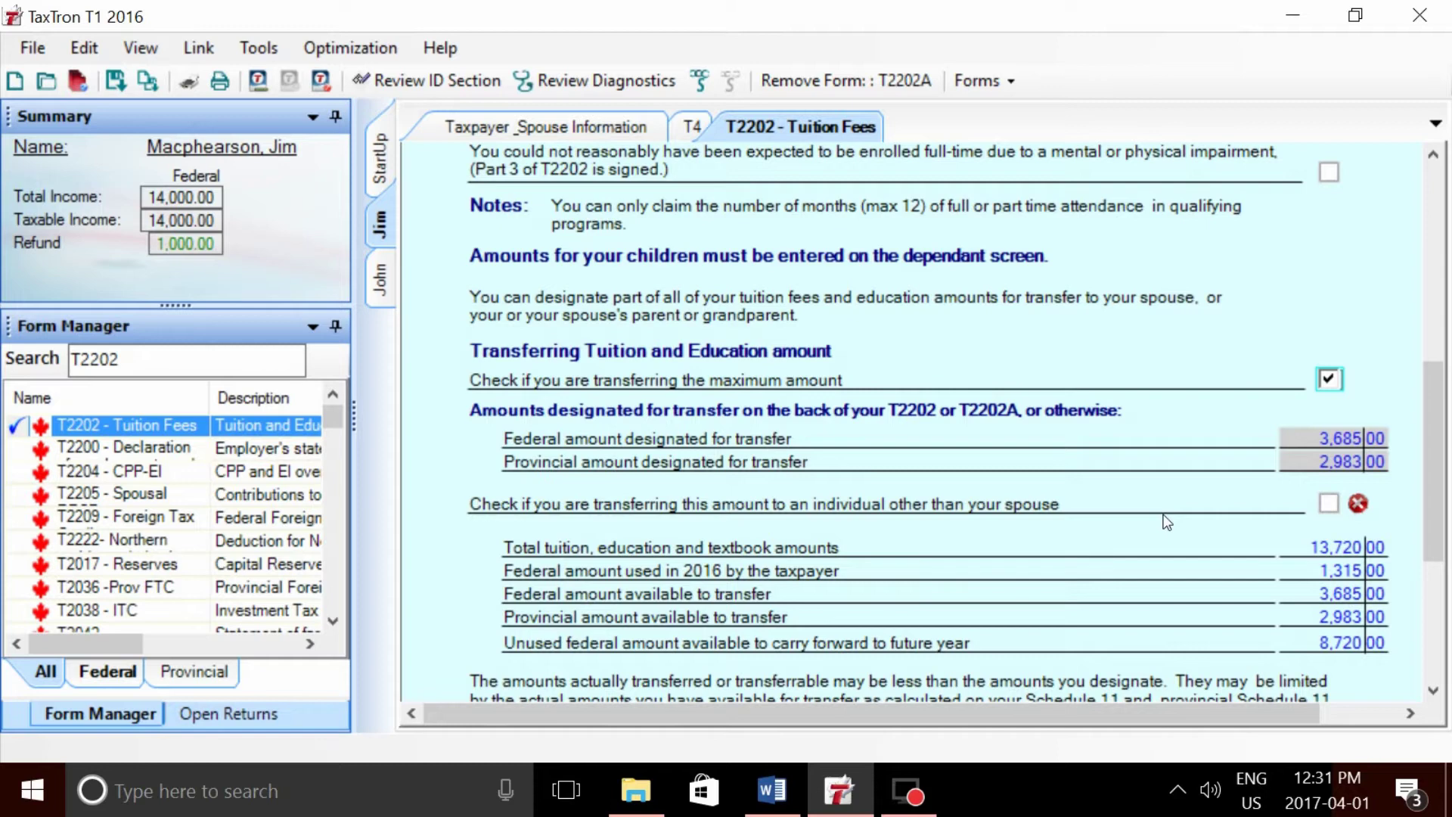
# - Mark the tuition transfer as going to an individual other than the spouse
pyautogui.click(1325, 502)
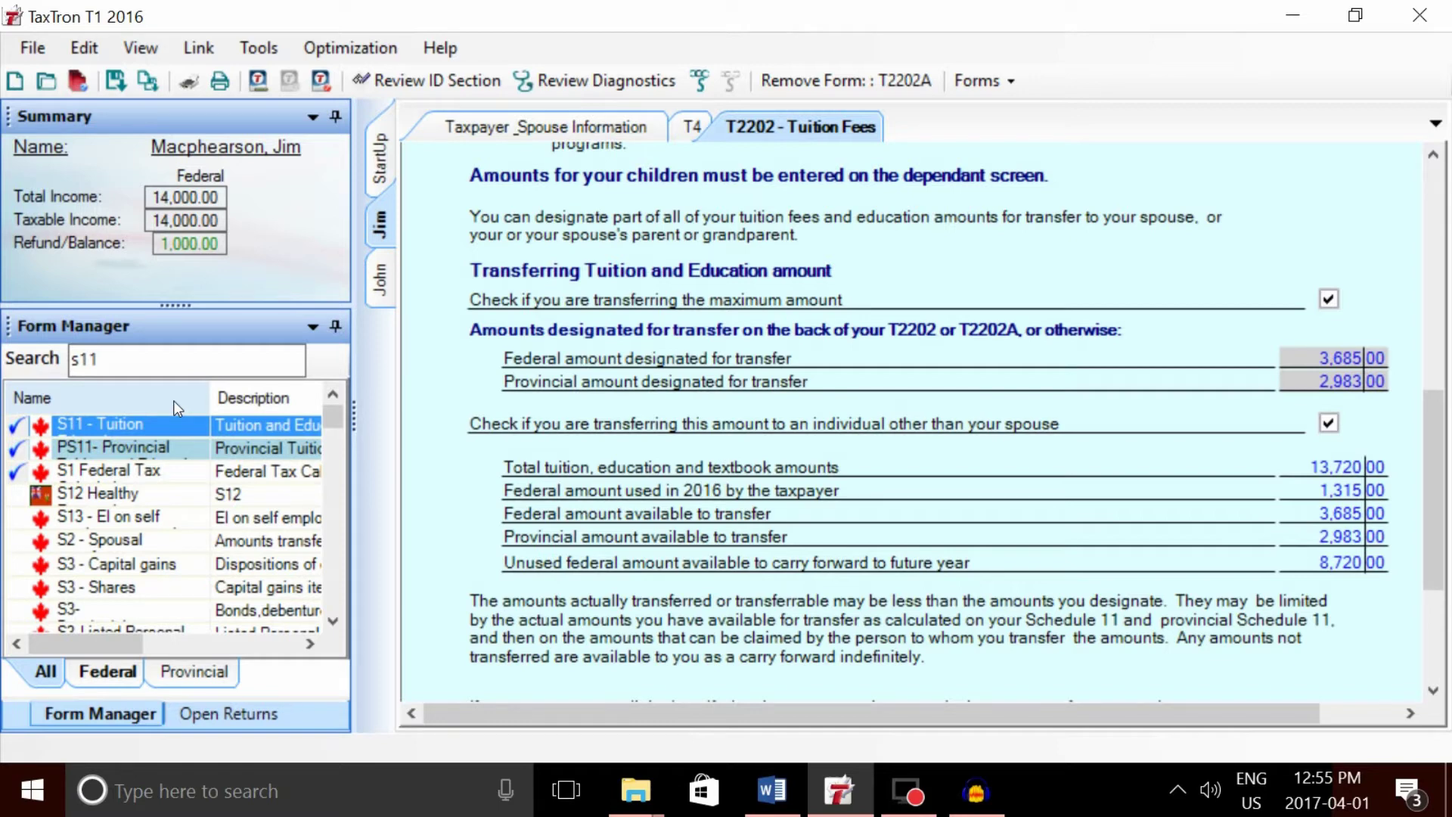
# - Search the forms for 11 and open the federal Schedule 11 tuition form
pyautogui.click(163, 371)
pyautogui.press('BackSpace')
pyautogui.press('BackSpace')
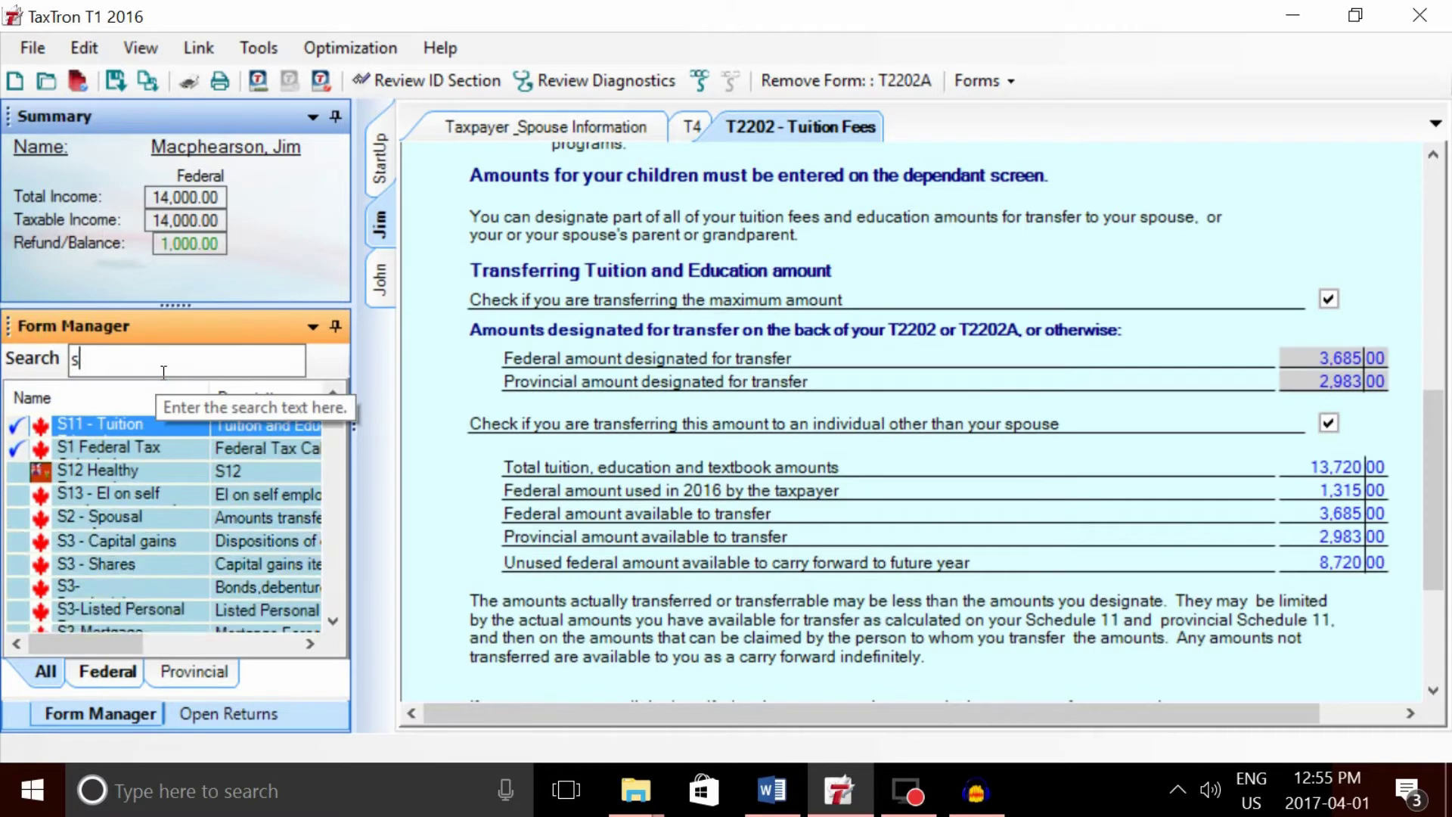
pyautogui.write('11')
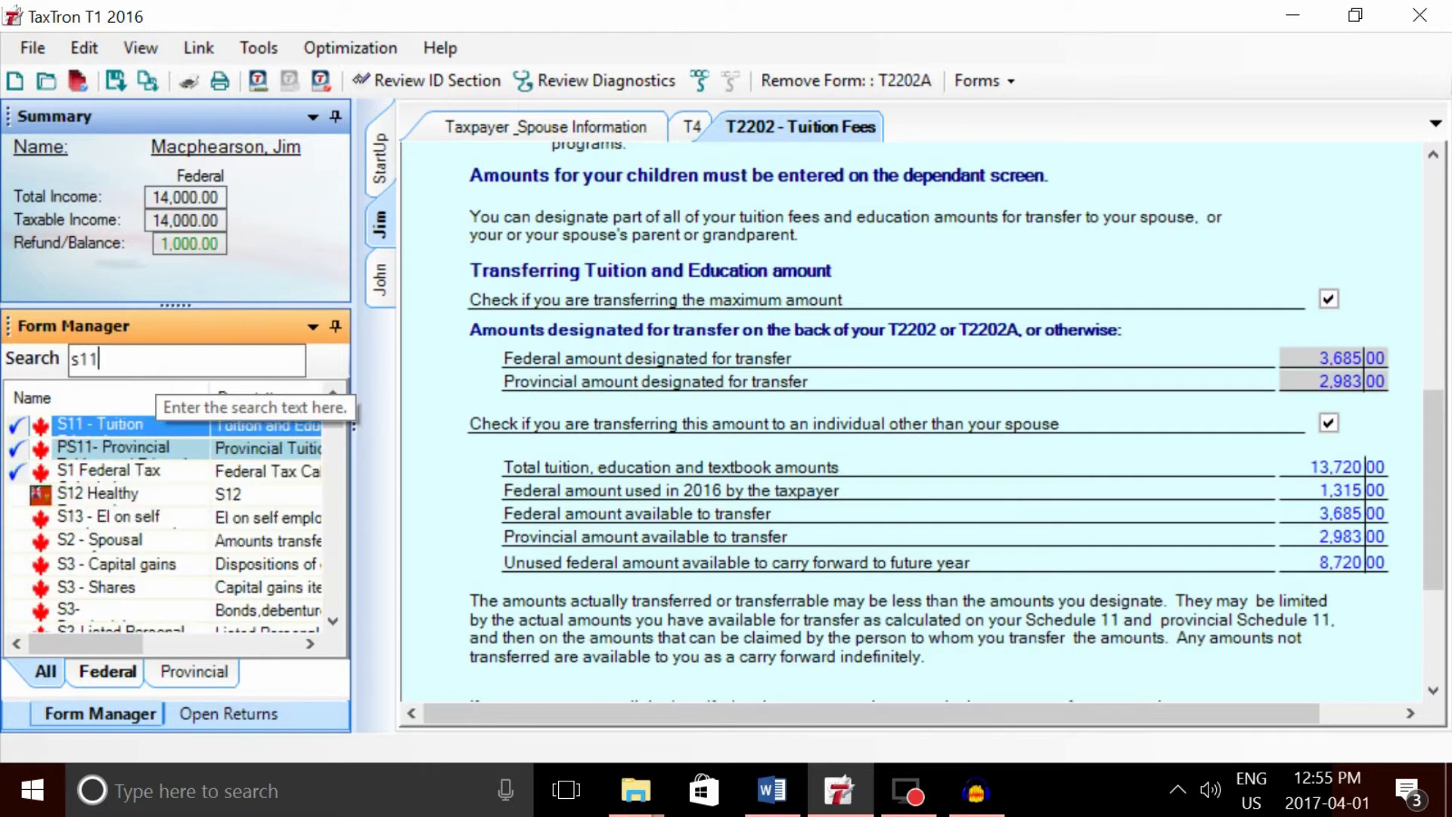
pyautogui.doubleClick(141, 422)
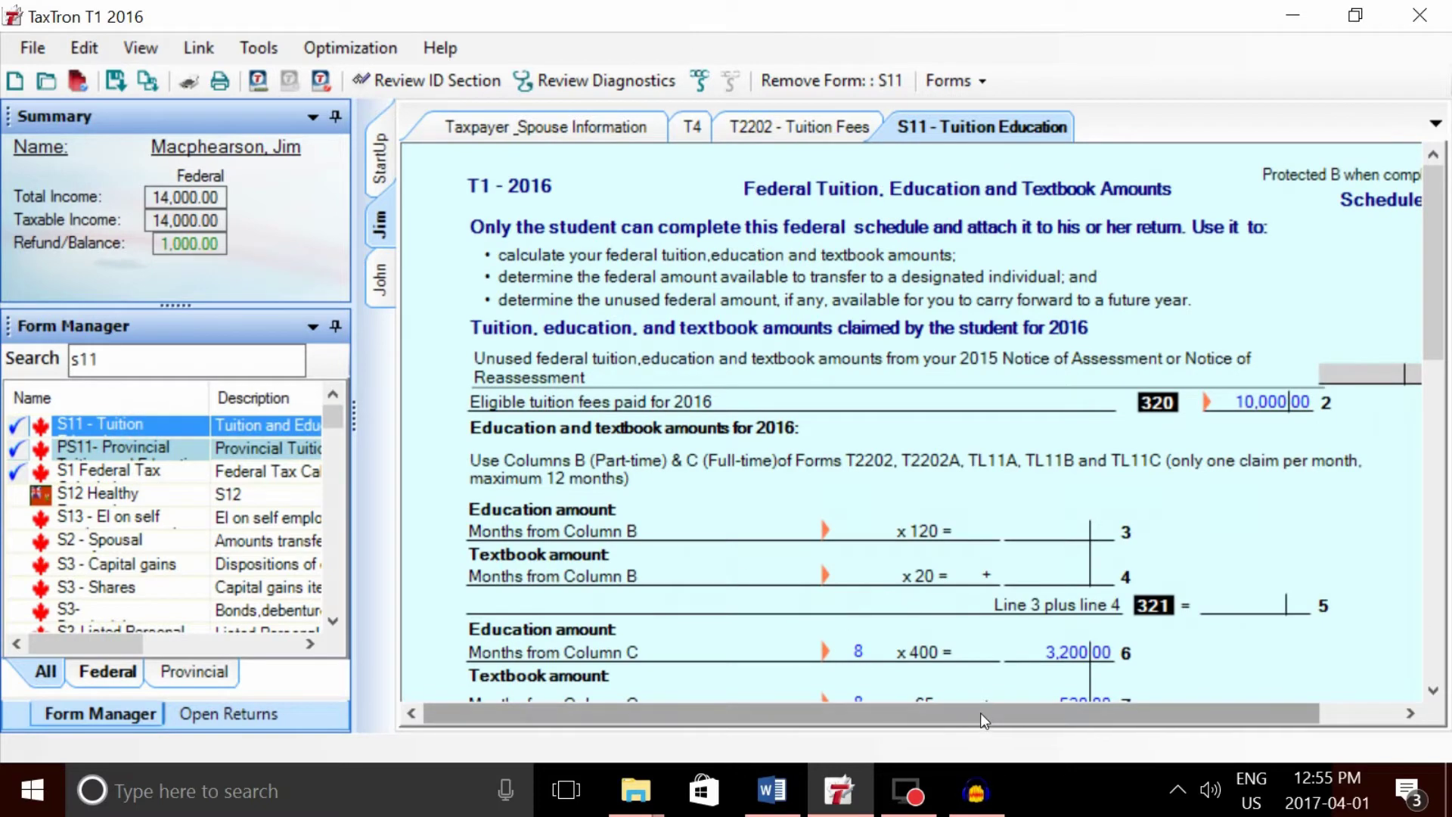
# - Scroll Schedule 11 through line 23 and bring up its screenshot in Paint
pyautogui.moveTo(980, 713); pyautogui.dragTo(1012, 714)
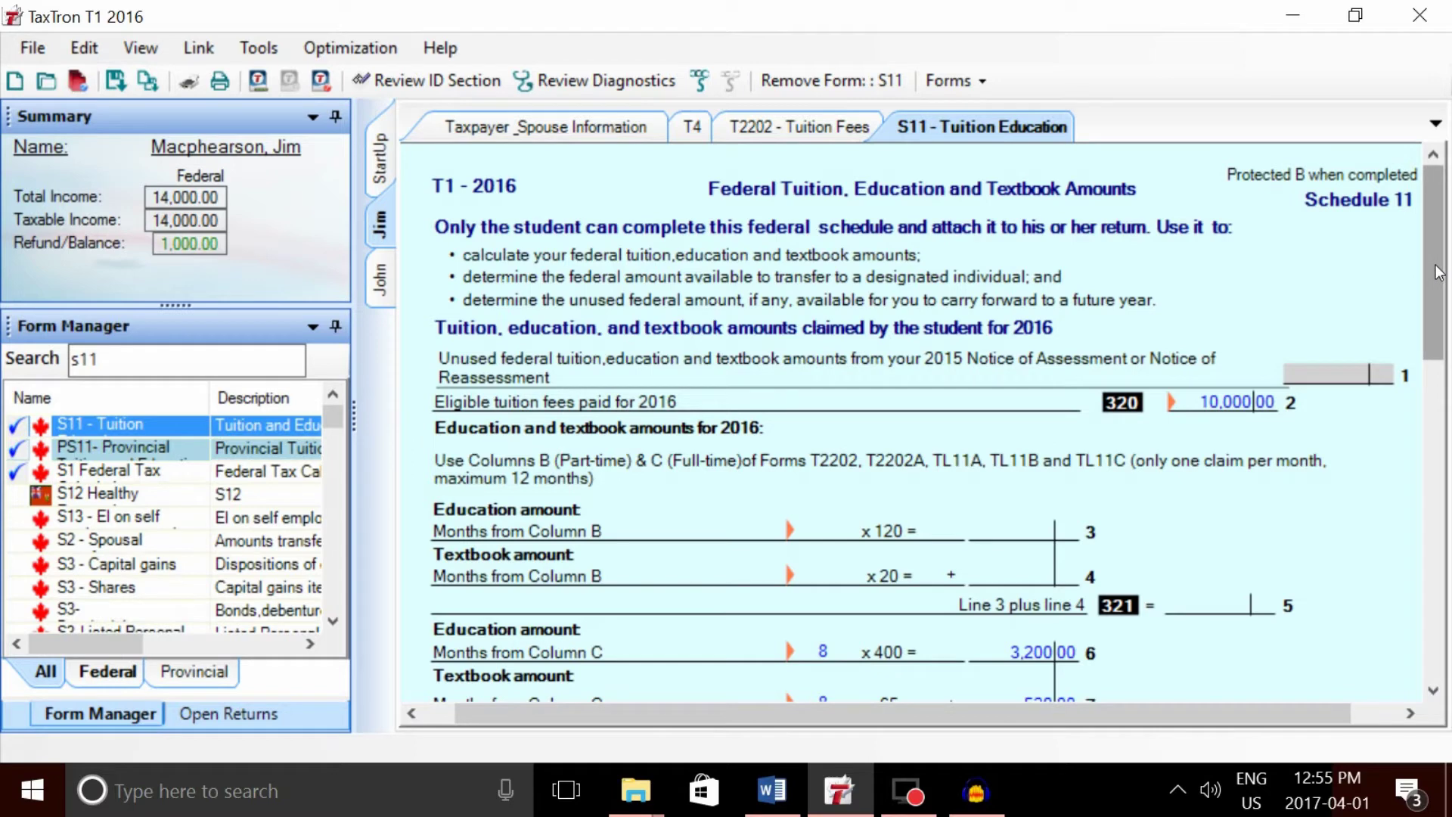
pyautogui.moveTo(1436, 265); pyautogui.dragTo(1437, 291)
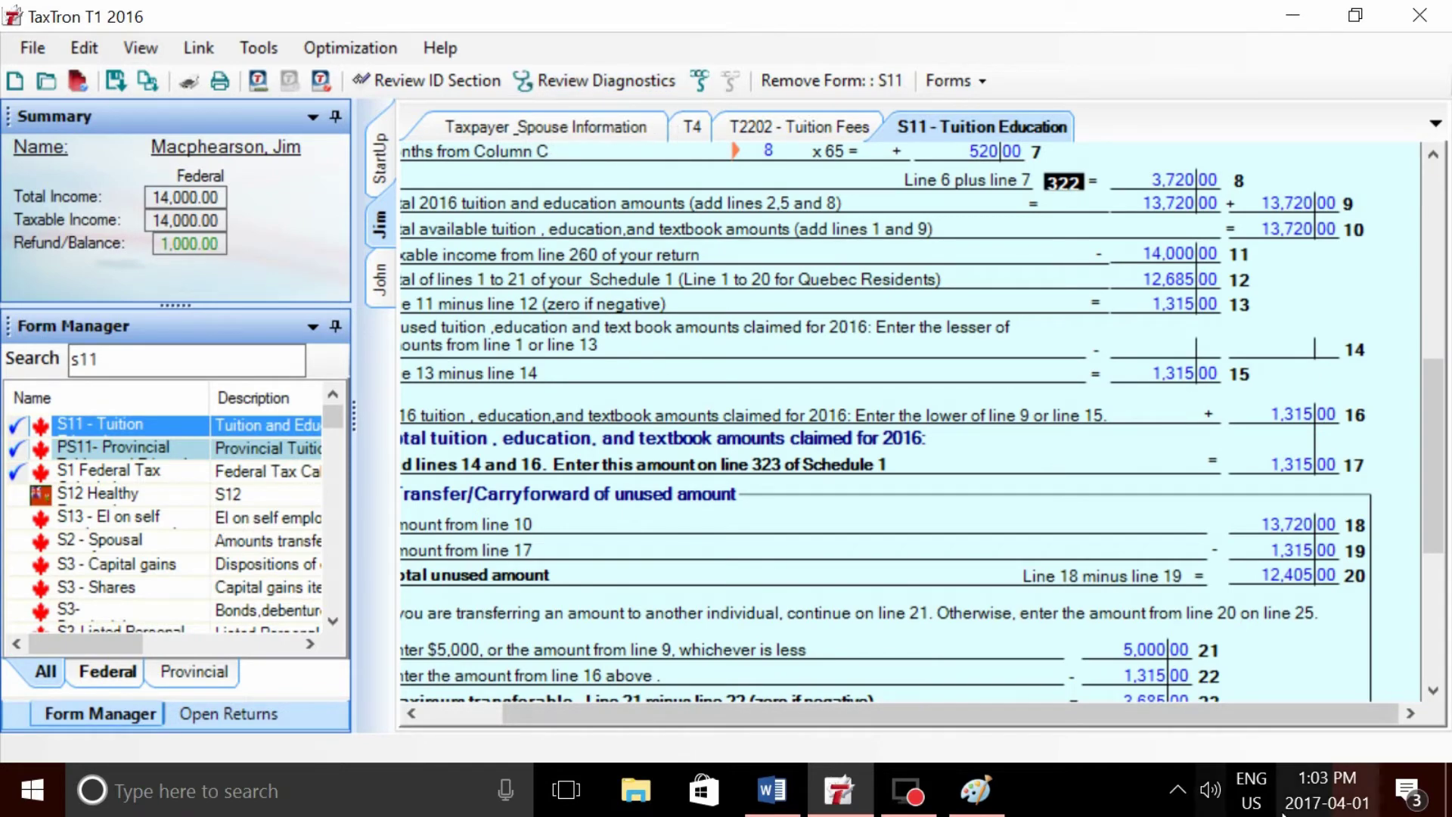
pyautogui.click(975, 790)
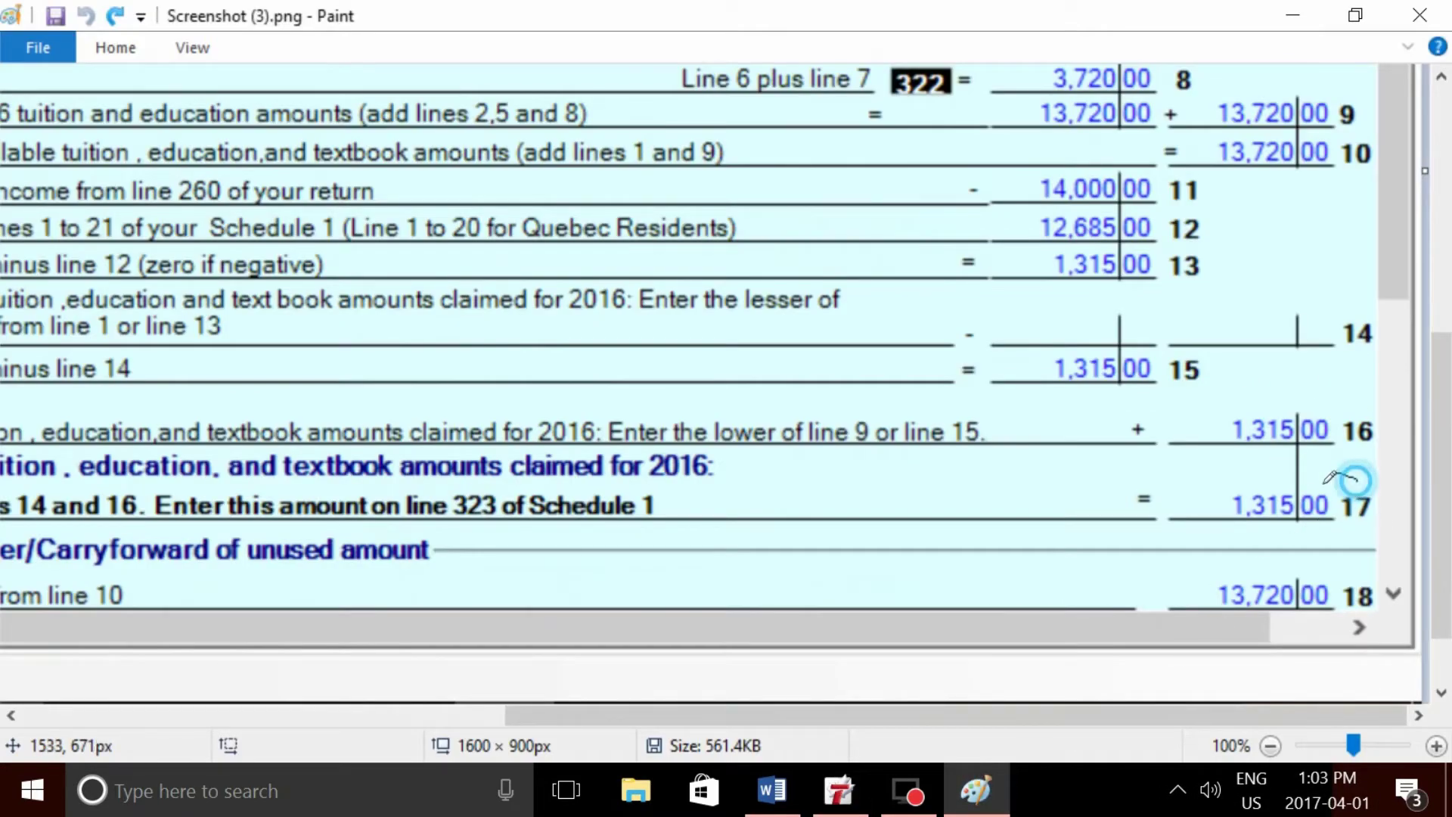
# - Circle the 1,315.00 amount on line 17 of the Schedule 11 screenshot
pyautogui.moveTo(1355, 479)
pyautogui.mouseDown()
pyautogui.moveTo(1210, 490)
pyautogui.moveTo(1240, 556)
pyautogui.moveTo(1354, 551)
pyautogui.moveTo(1381, 521)
pyautogui.moveTo(1357, 480)
pyautogui.mouseUp()
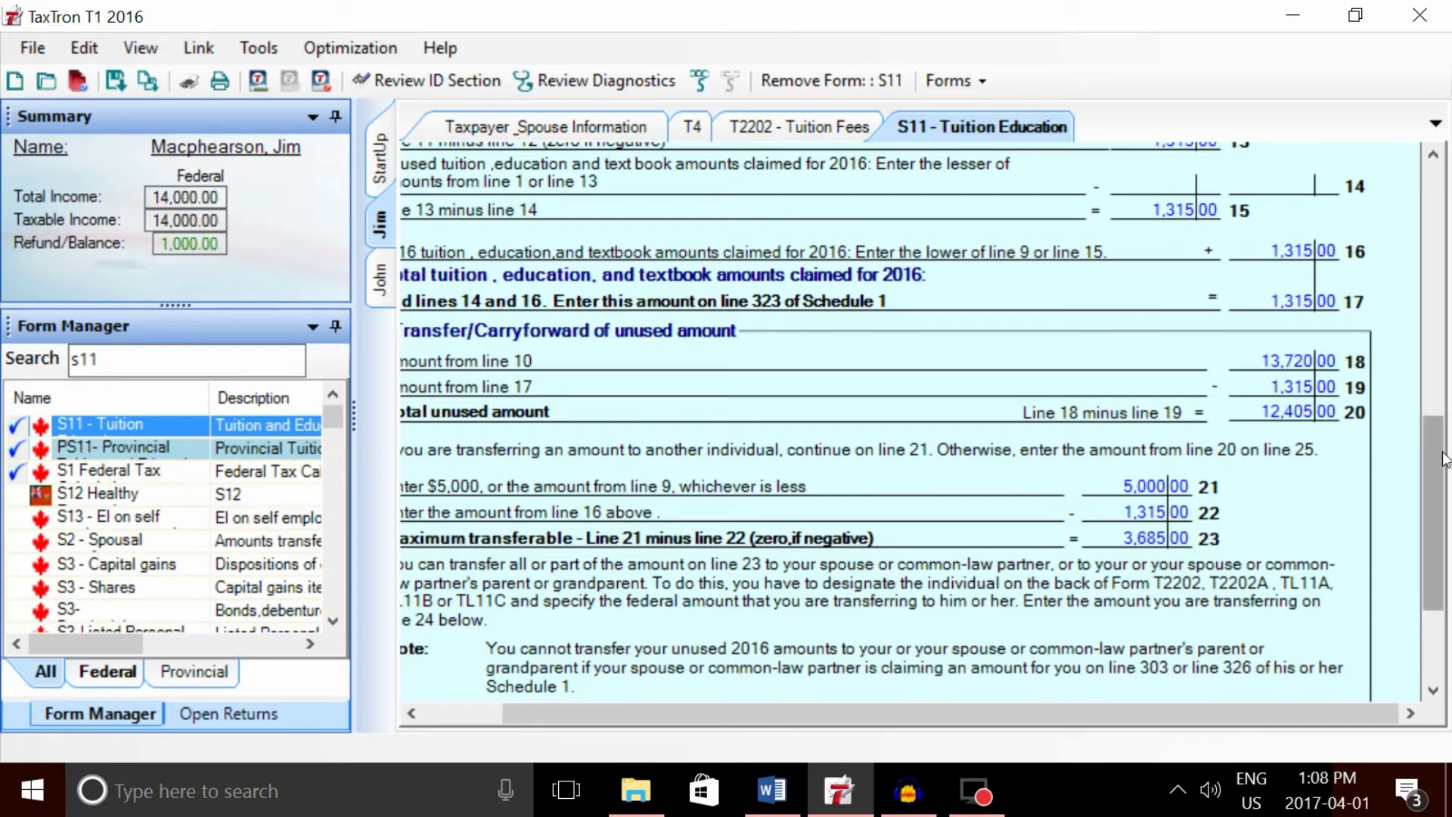
# - Scroll Schedule 11 to line 24's 3,685.00 federal transfer and line 25's 8,720 carry-forward
pyautogui.moveTo(1444, 459); pyautogui.dragTo(1442, 529)
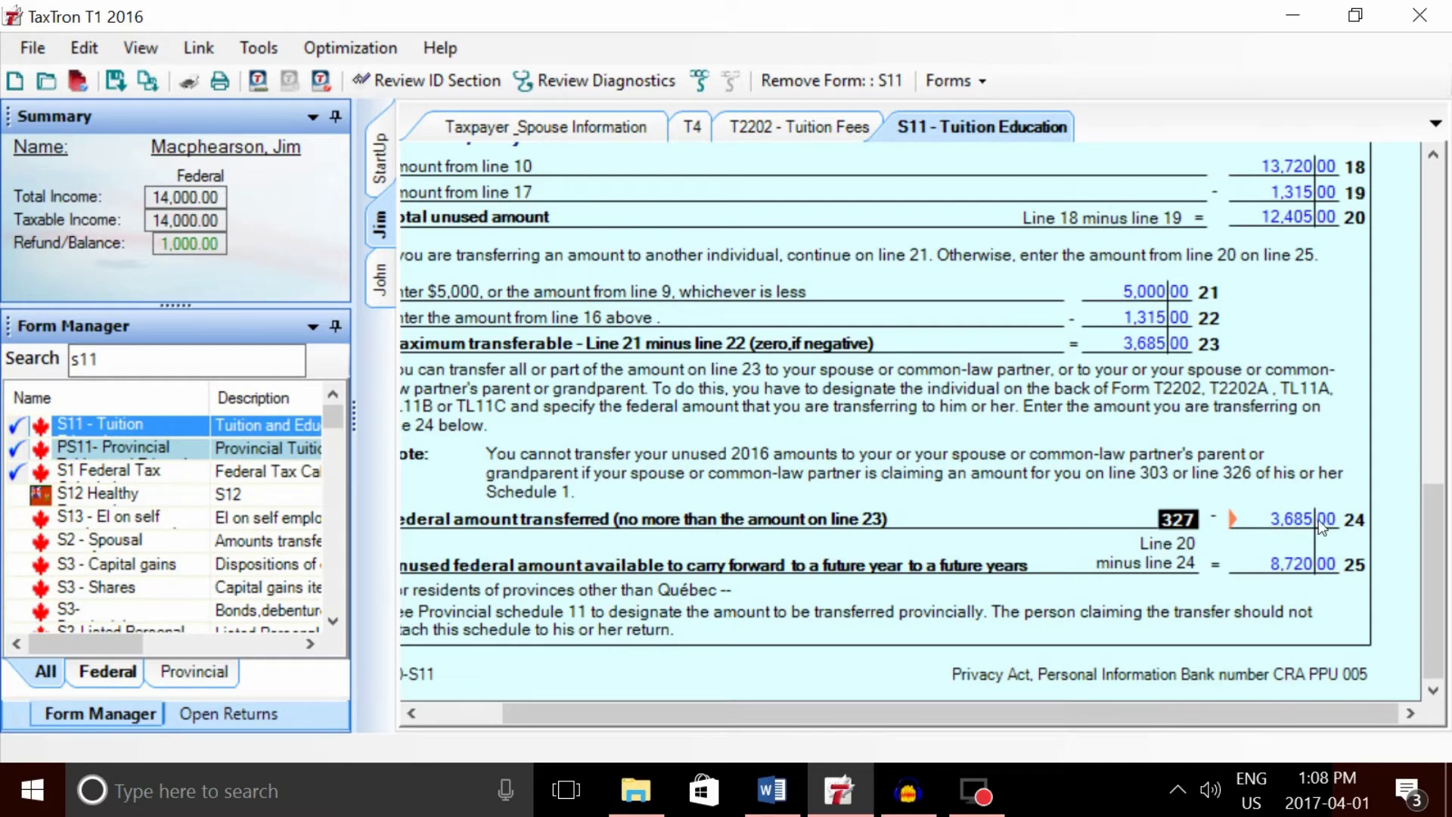
pyautogui.click(1002, 790)
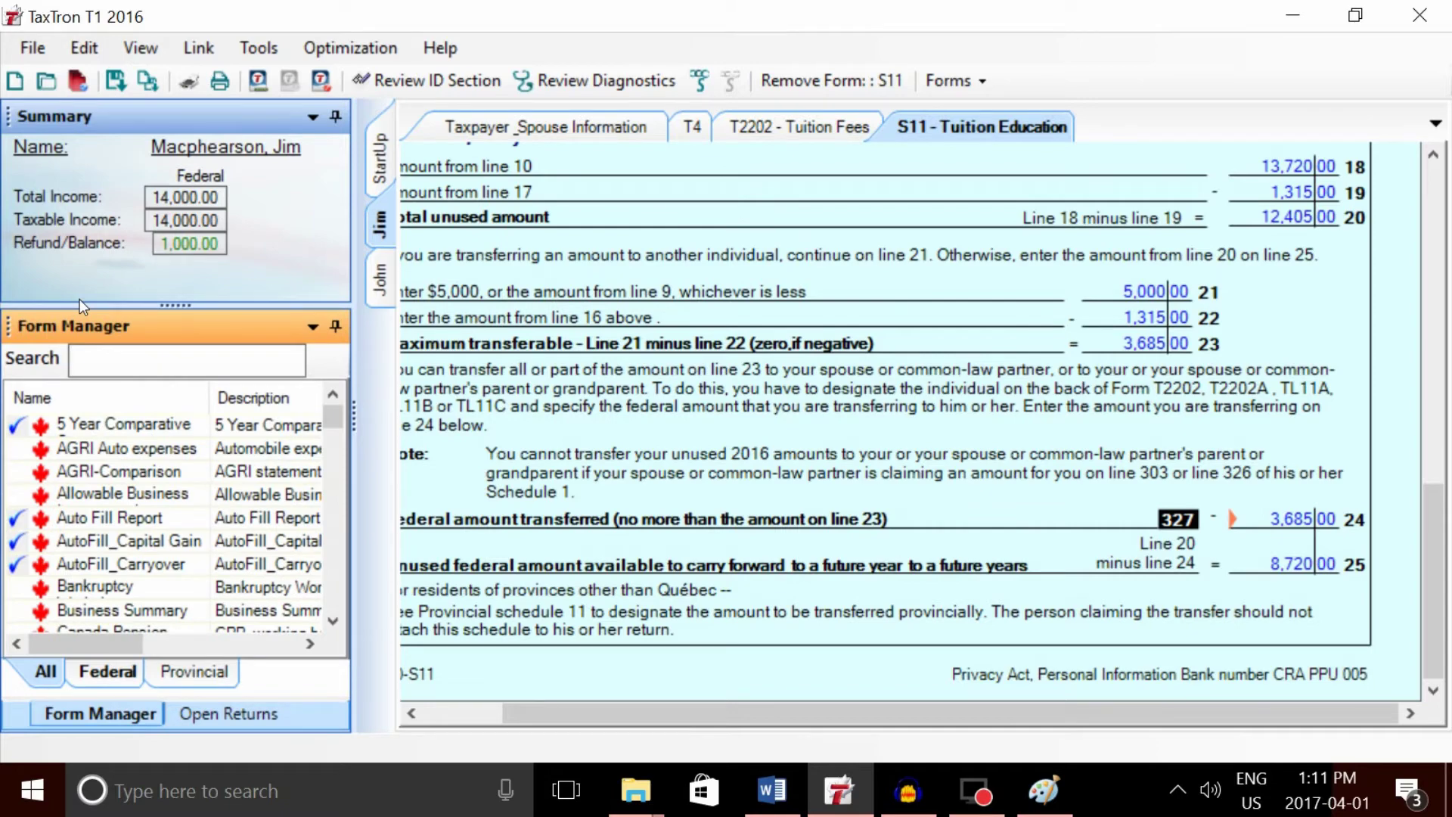
# - Search ps11, open the provincial PS11 schedule, and scroll to its lines 8–16
pyautogui.write('ps11')
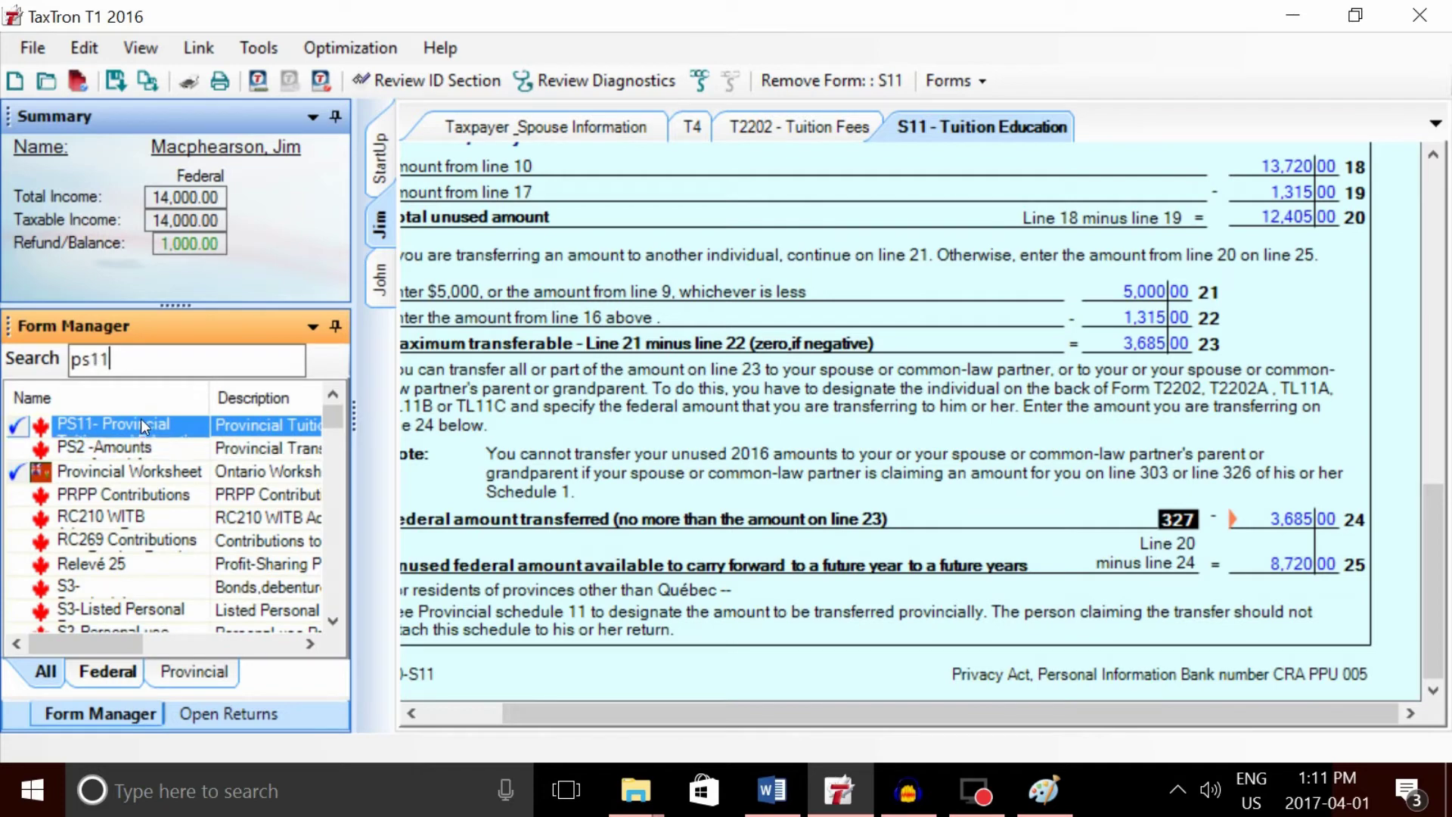
pyautogui.doubleClick(140, 424)
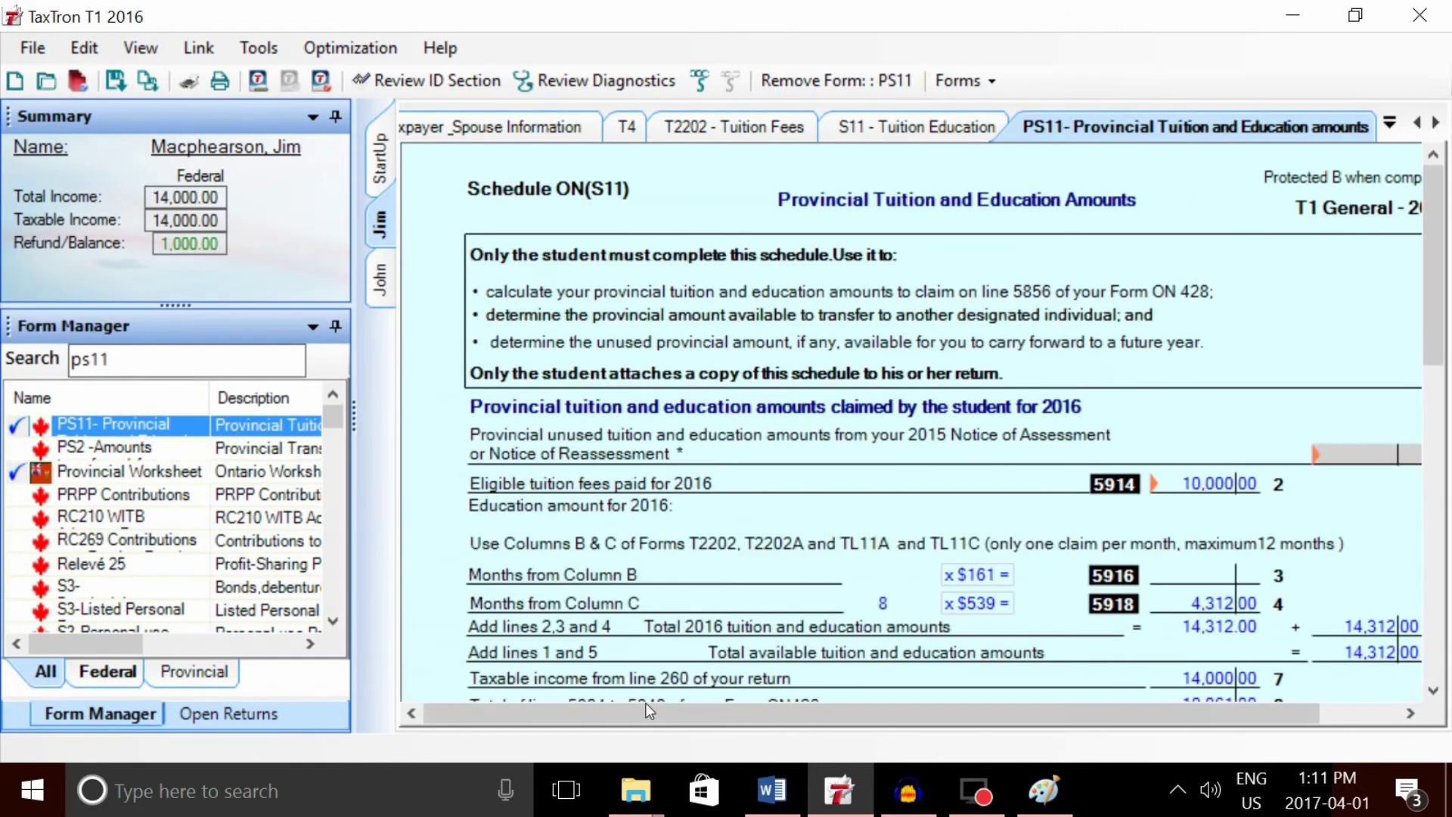
pyautogui.moveTo(658, 712); pyautogui.dragTo(747, 714)
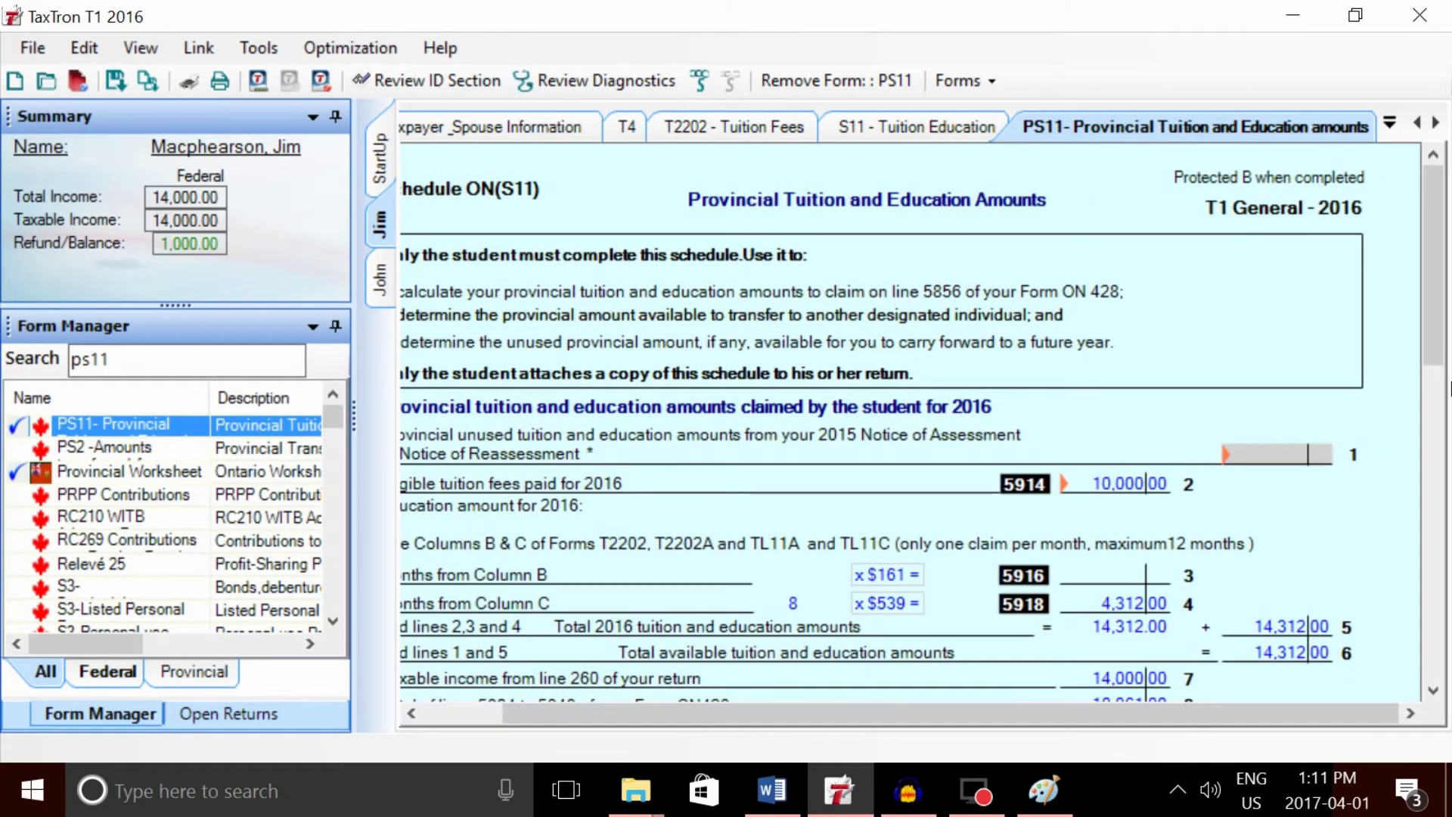
pyautogui.moveTo(1439, 268); pyautogui.dragTo(1449, 389)
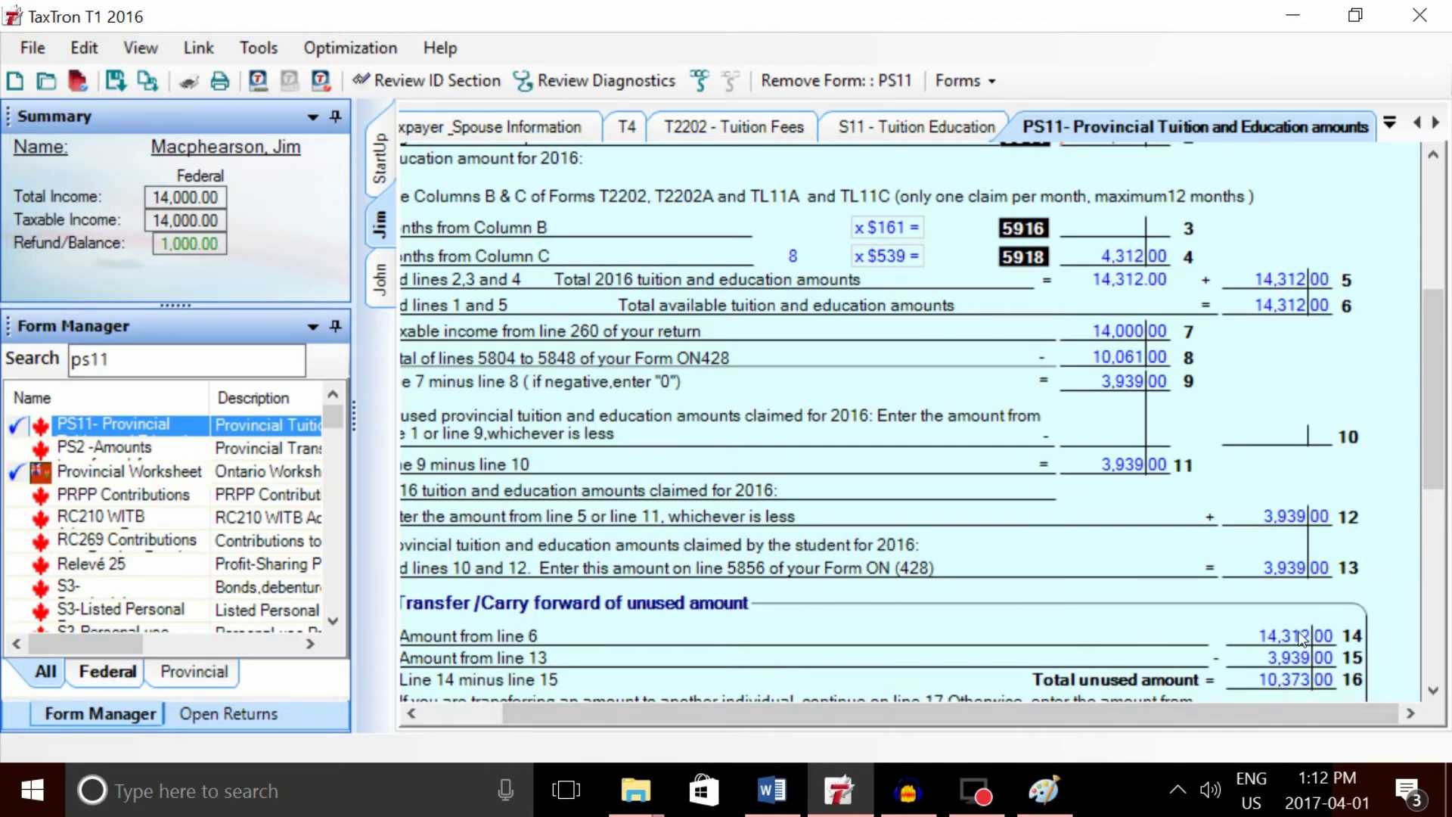
# - Circle 3,939.00 on PS11 line 13 in Paint, then return to PS11 line 19
pyautogui.click(1044, 790)
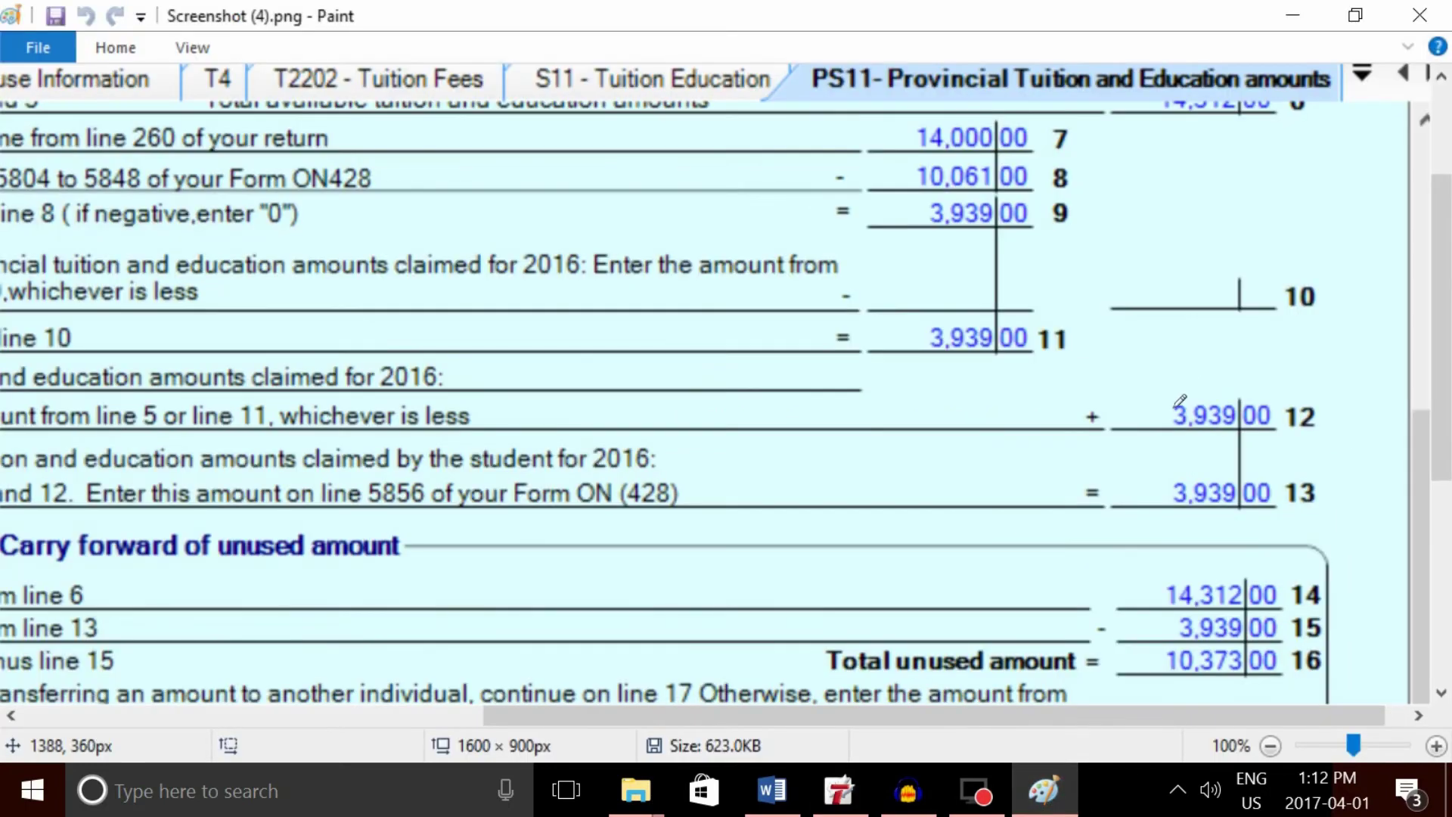
pyautogui.moveTo(1304, 462)
pyautogui.mouseDown()
pyautogui.moveTo(1147, 478)
pyautogui.moveTo(1240, 538)
pyautogui.moveTo(1330, 506)
pyautogui.moveTo(1323, 475)
pyautogui.moveTo(1299, 463)
pyautogui.mouseUp()
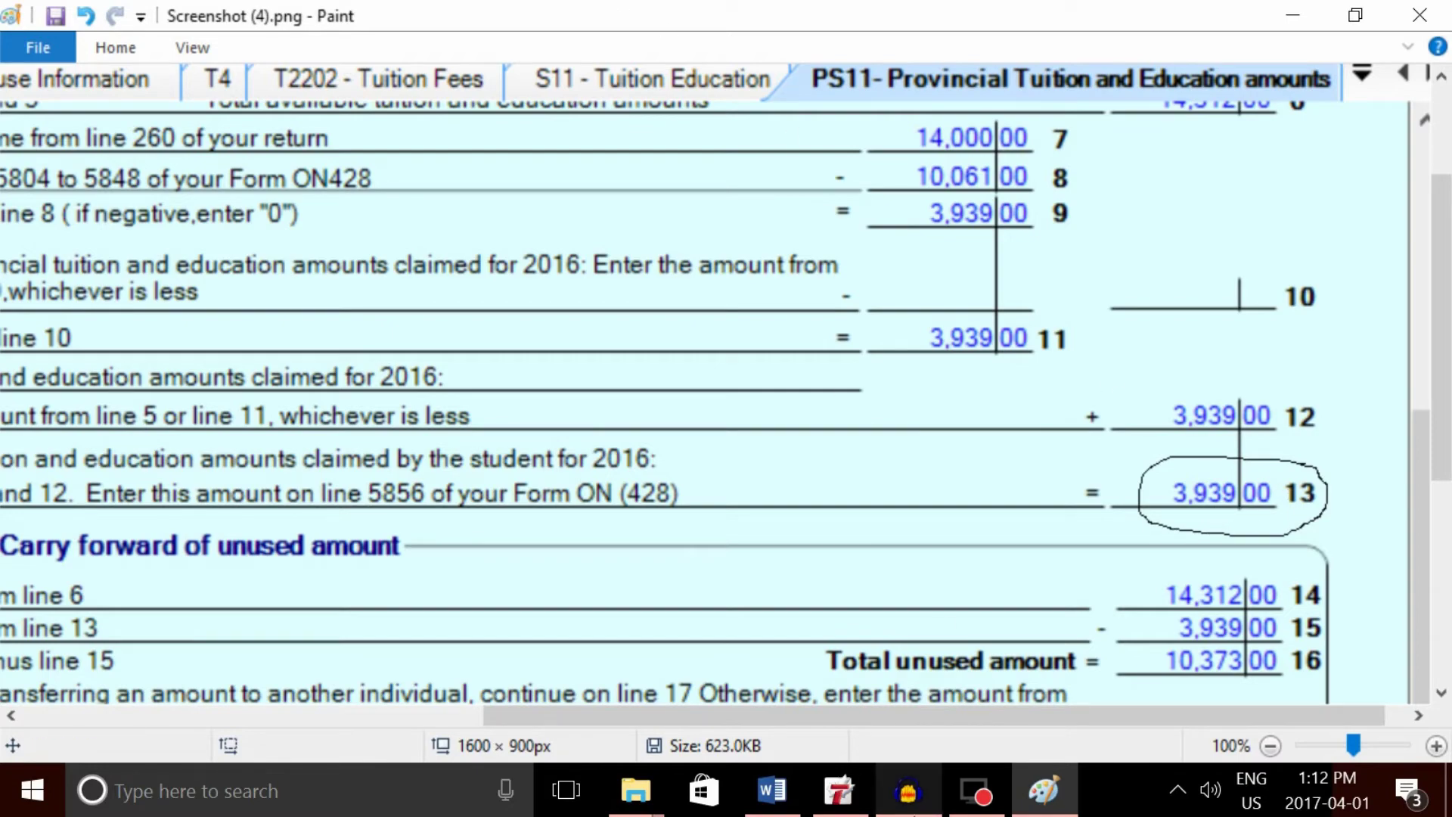
pyautogui.click(840, 791)
pyautogui.scroll(-3, 1423, 397)
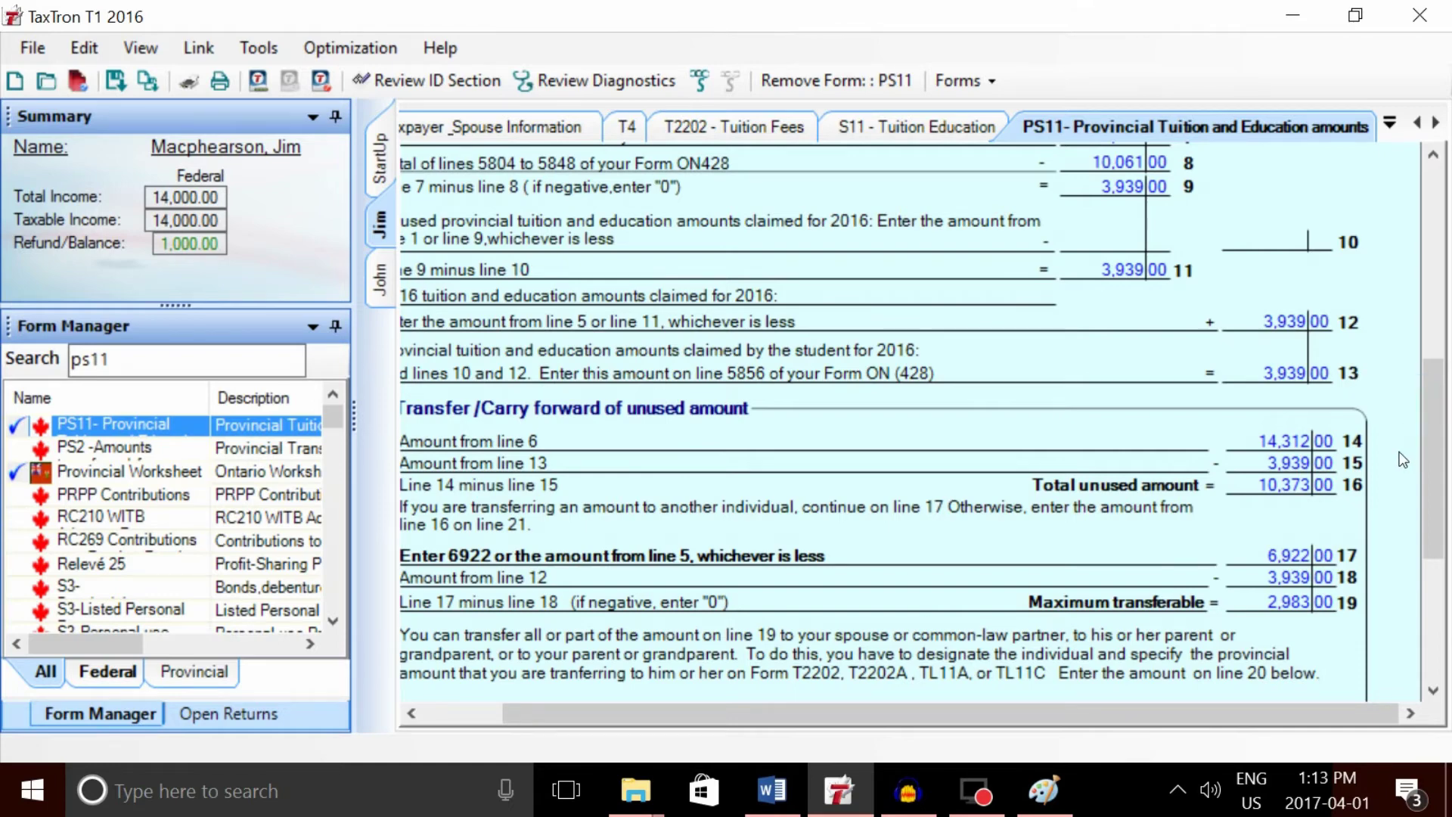
# - Scroll PS11 to line 20's 2,983.00 transfer, then compare it with the T2202 and Schedule 11
pyautogui.moveTo(1426, 456); pyautogui.dragTo(1411, 560)
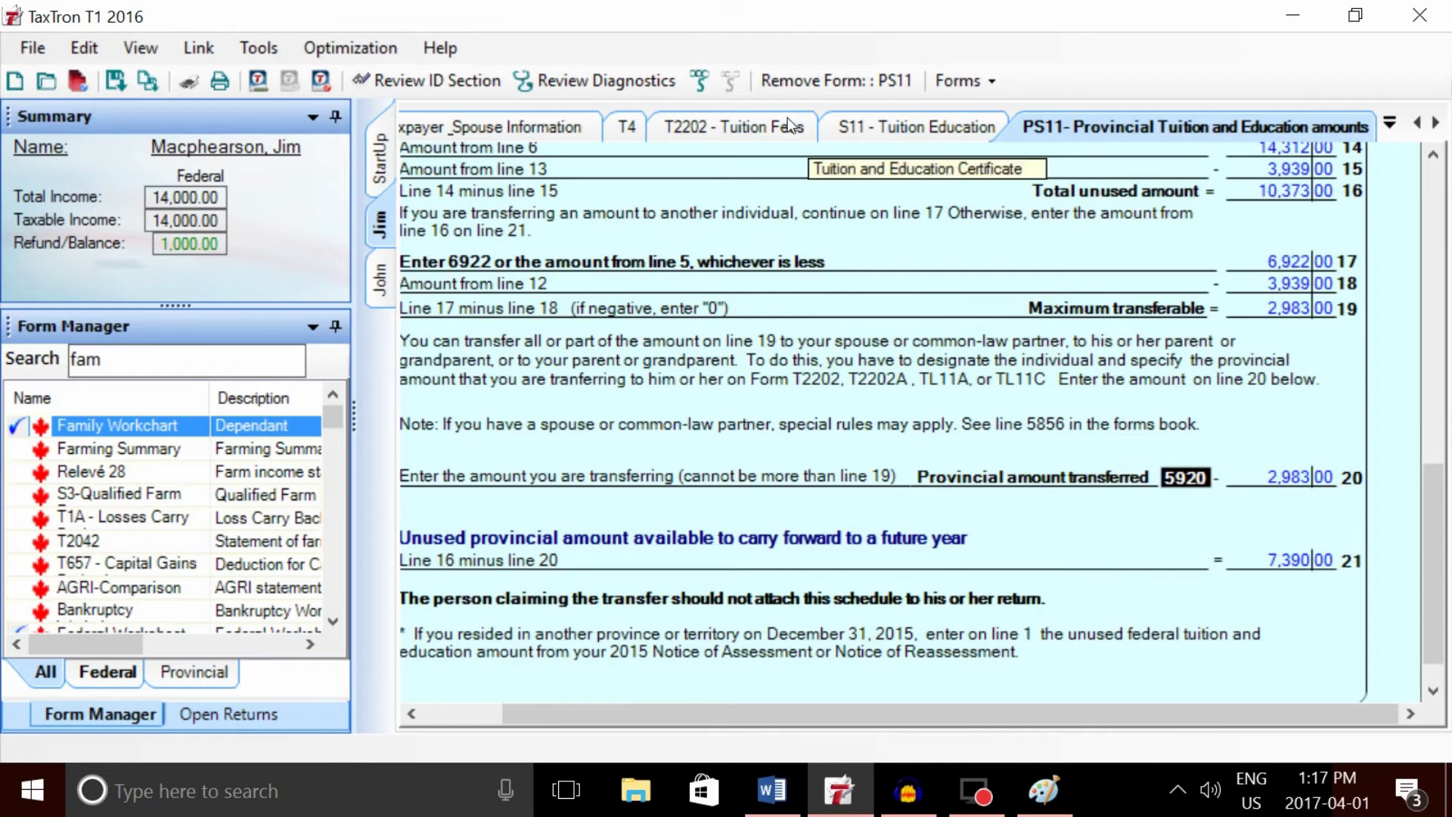
pyautogui.click(742, 128)
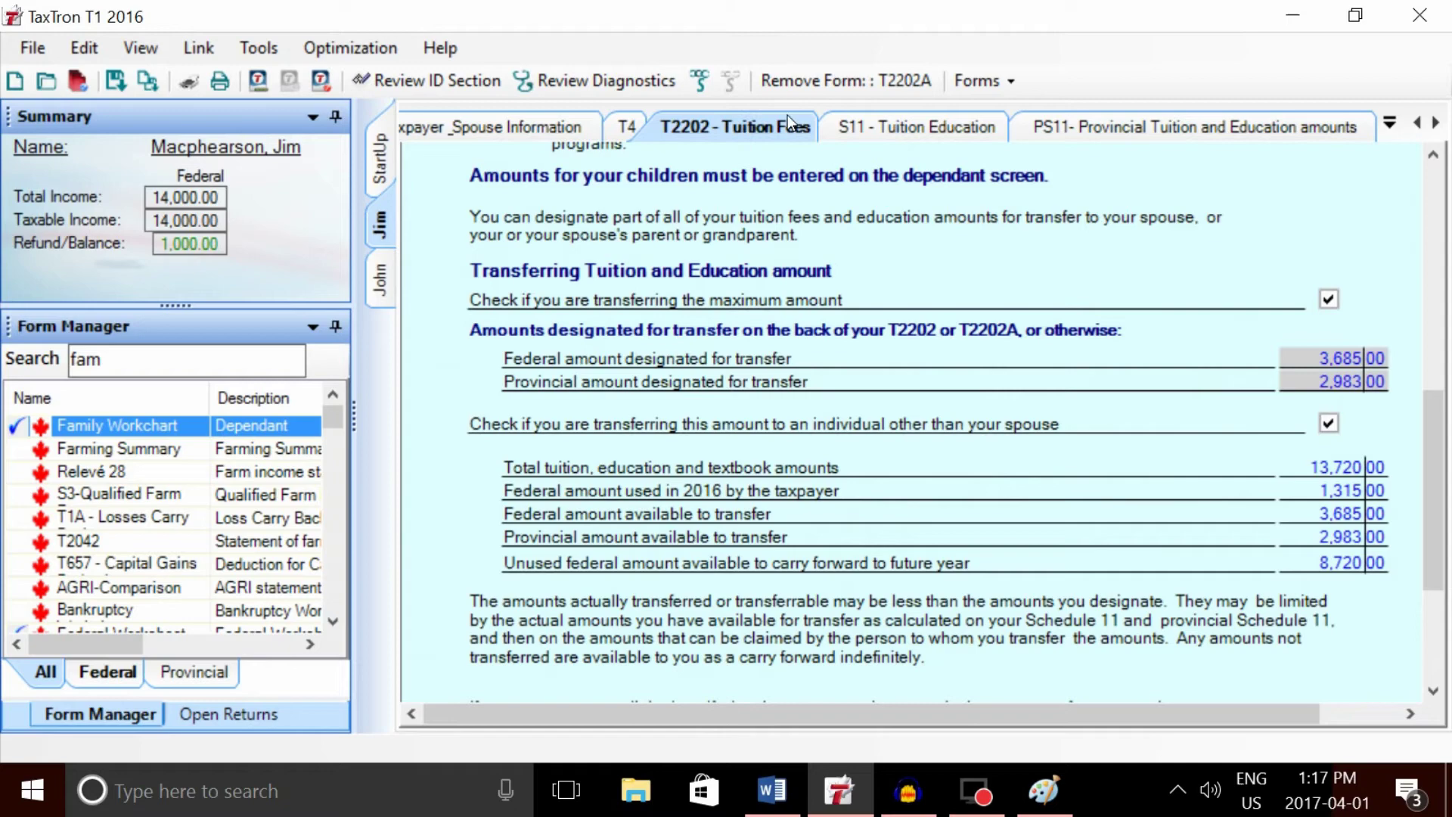
pyautogui.click(883, 128)
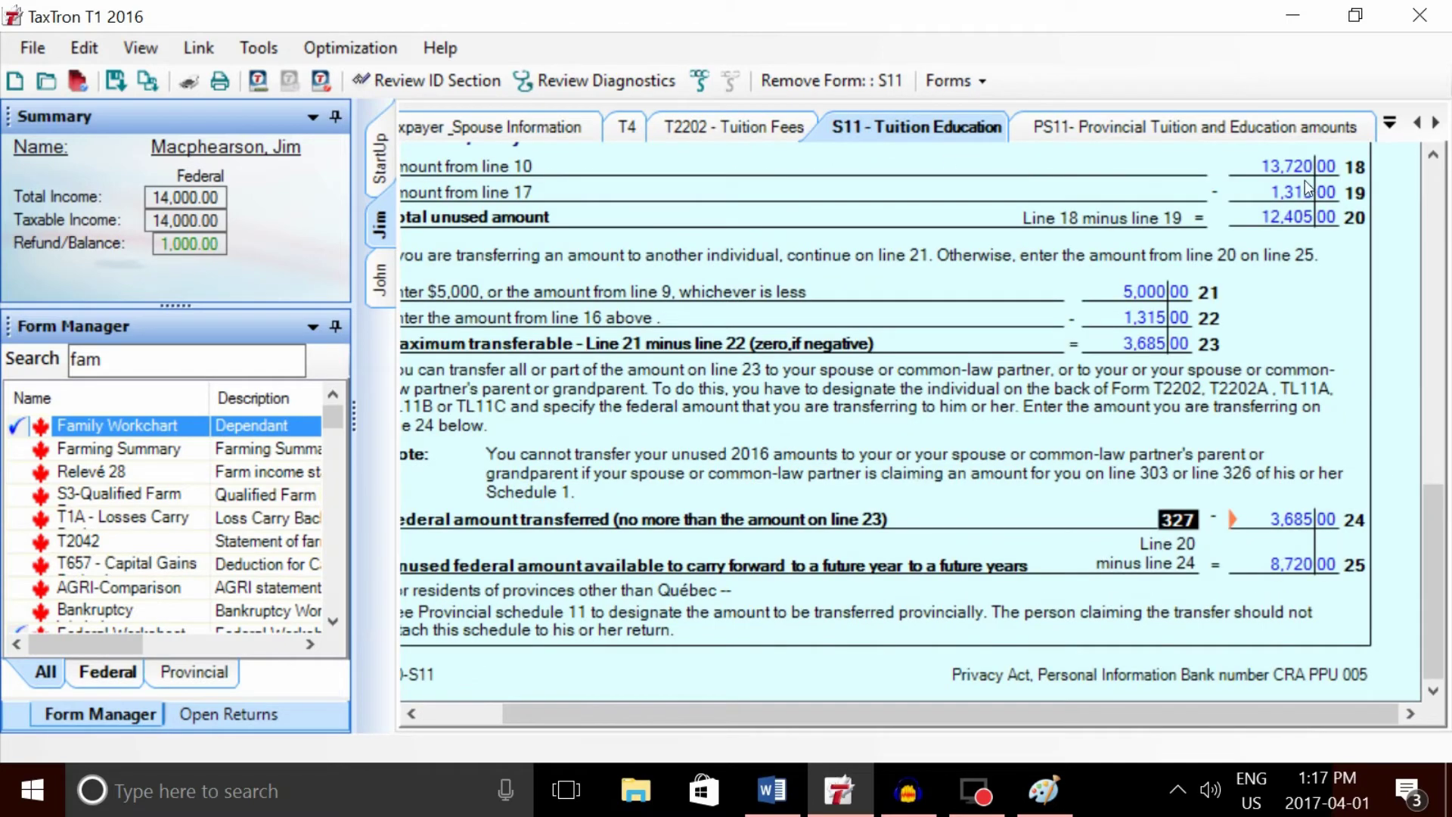
pyautogui.click(1335, 128)
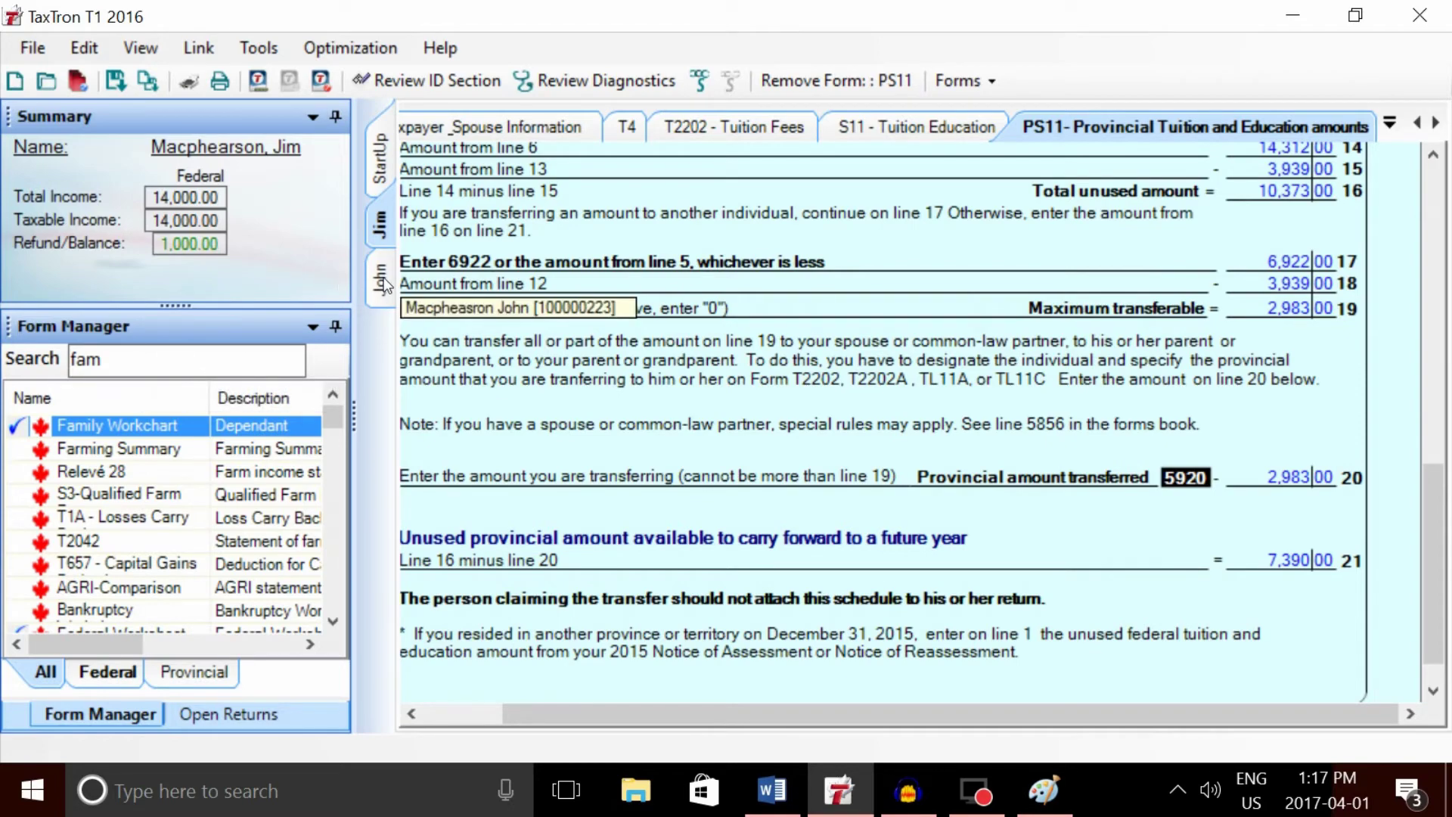
# - On the parent's Family Workchart, enter the dependant's first name, last name, SIN and date of birth
pyautogui.click(382, 277)
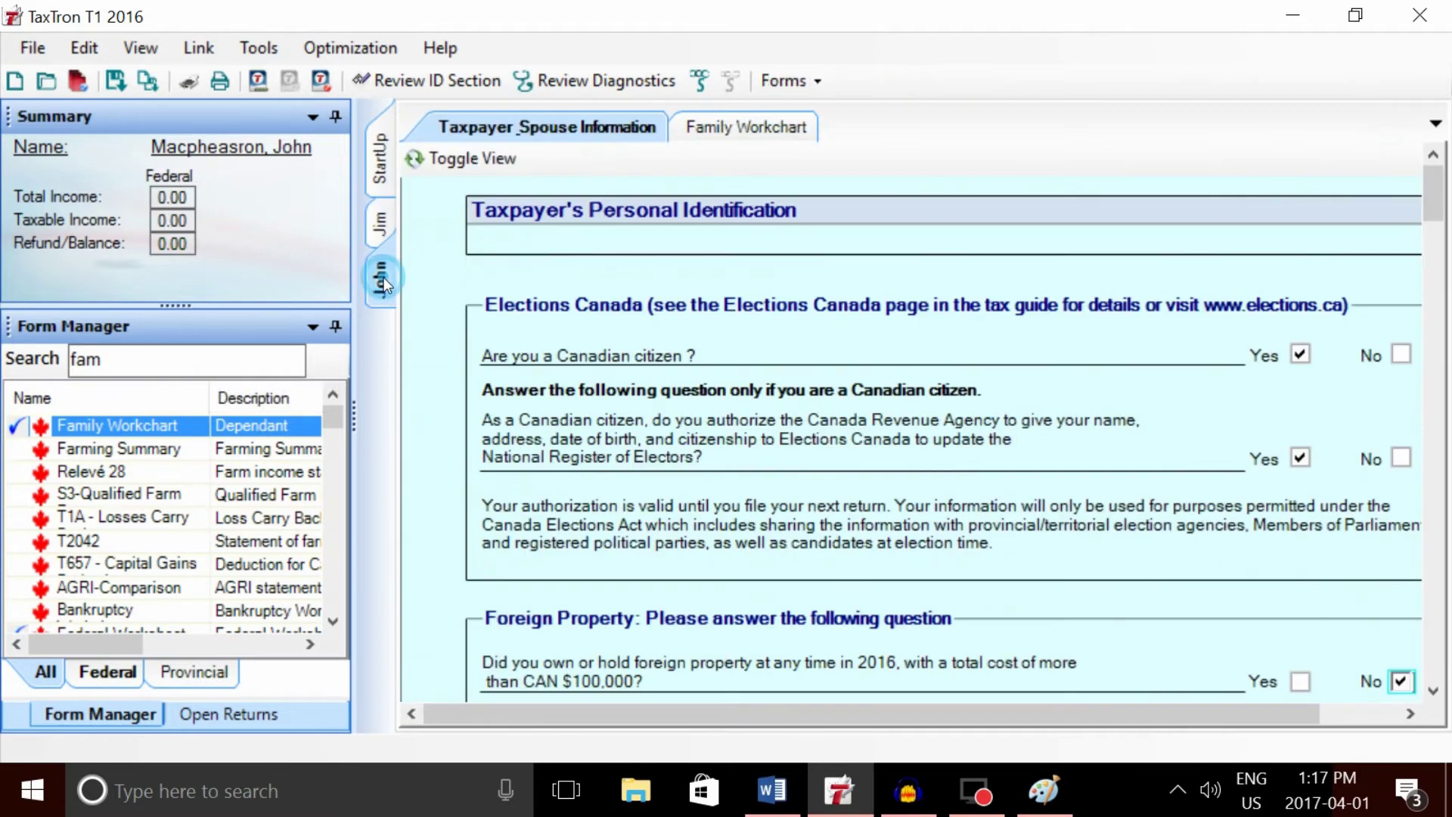
pyautogui.click(759, 127)
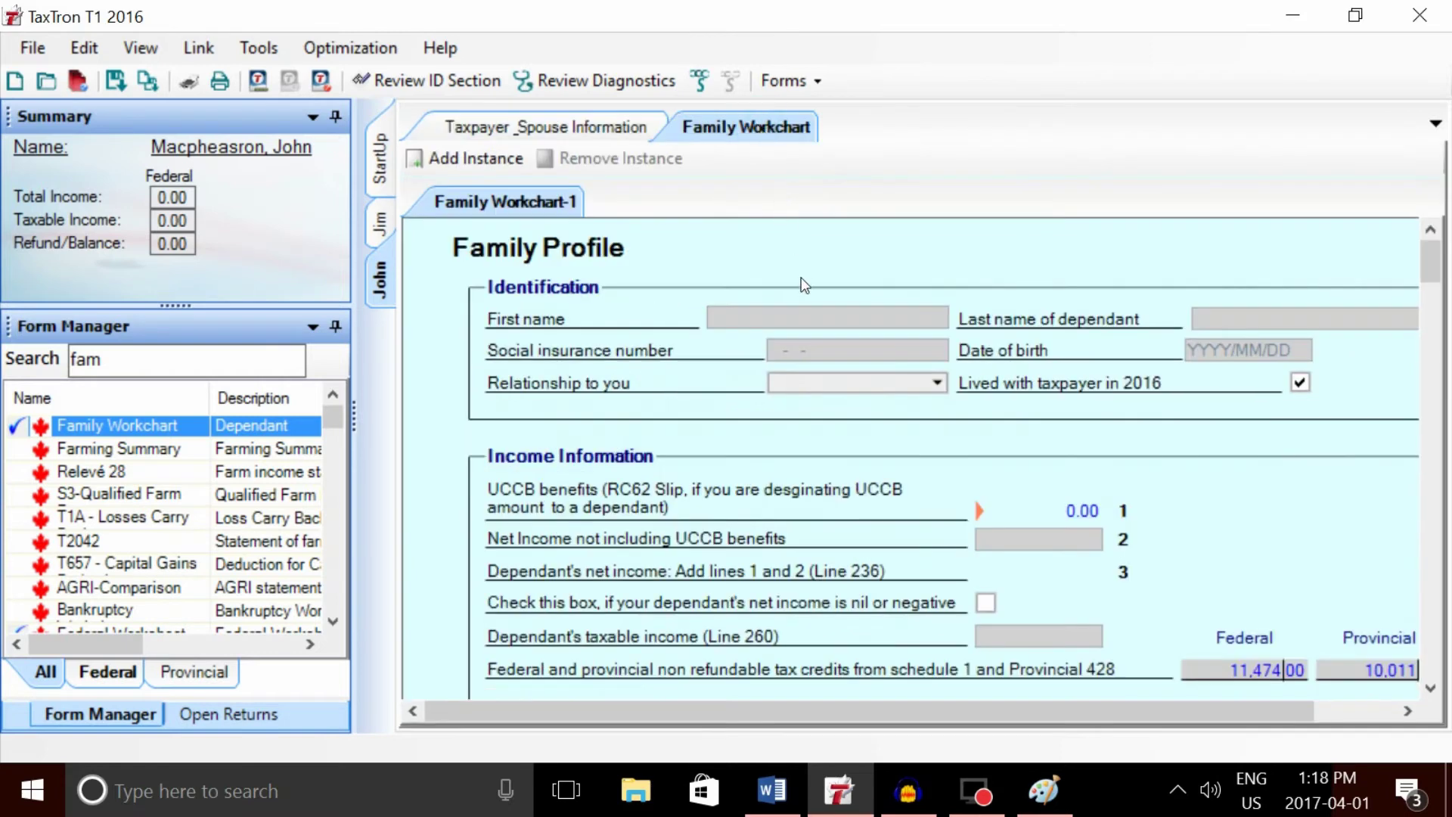
pyautogui.click(742, 311)
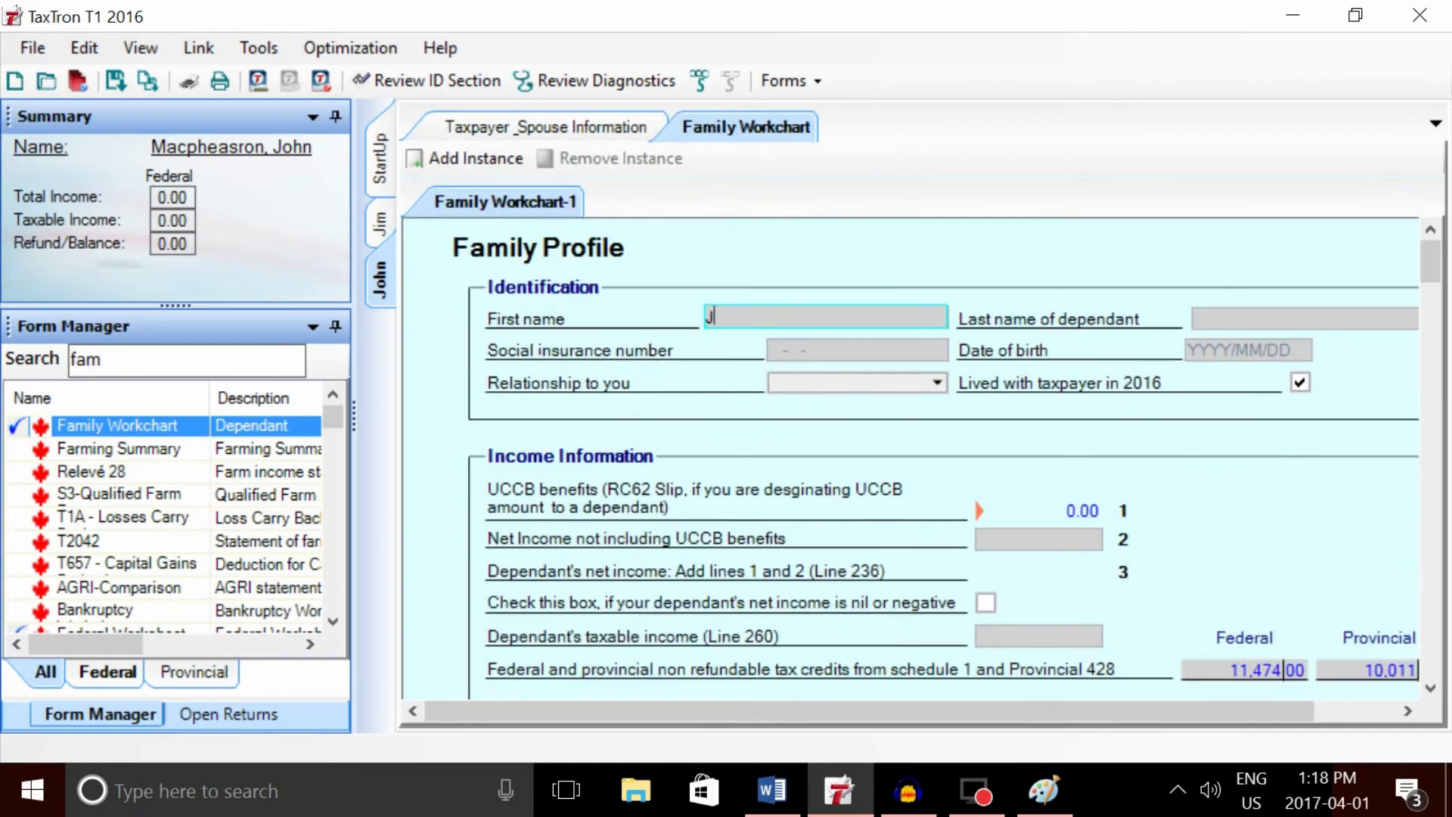
pyautogui.press('Tab')
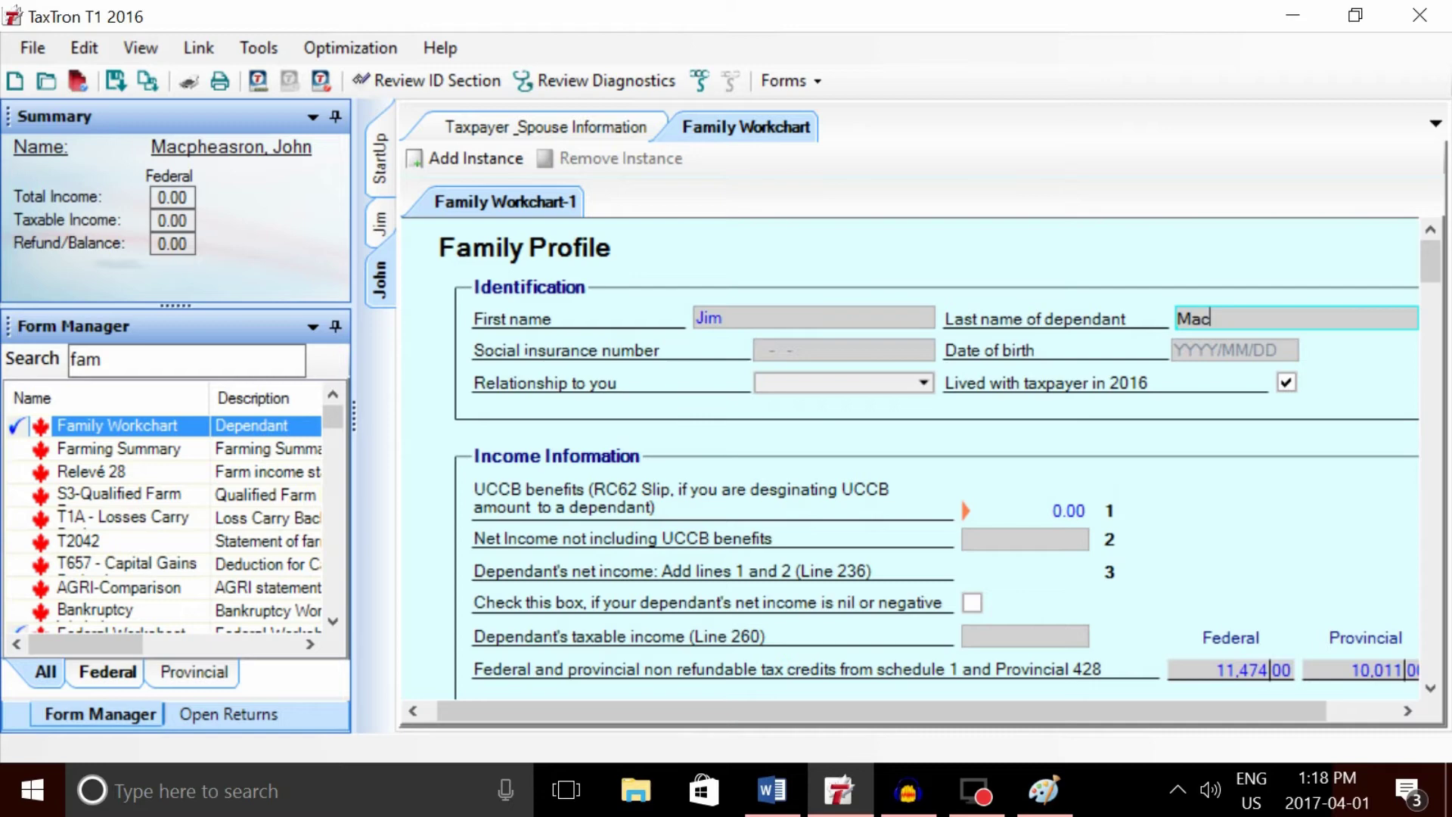
pyautogui.press('Tab')
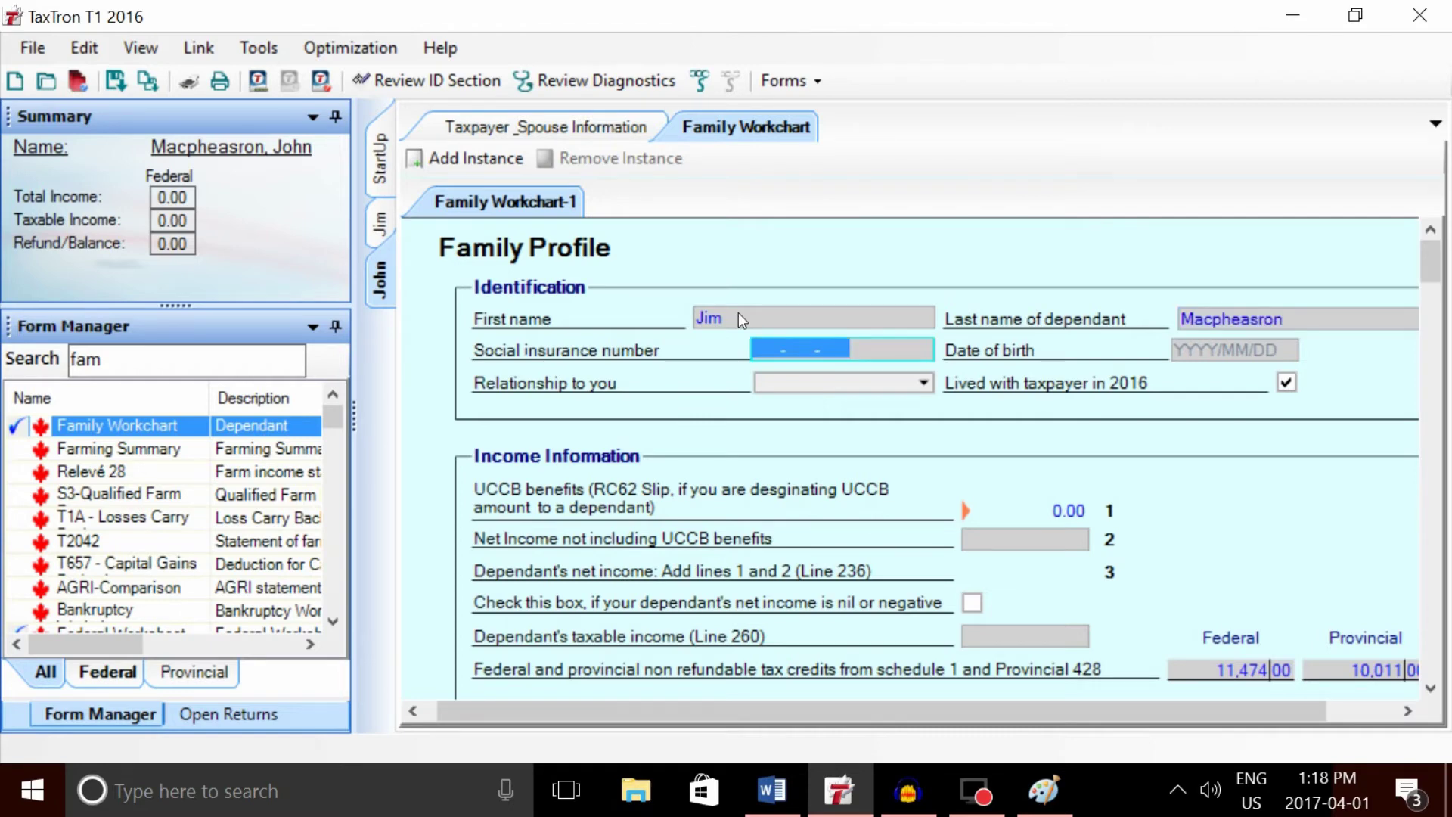
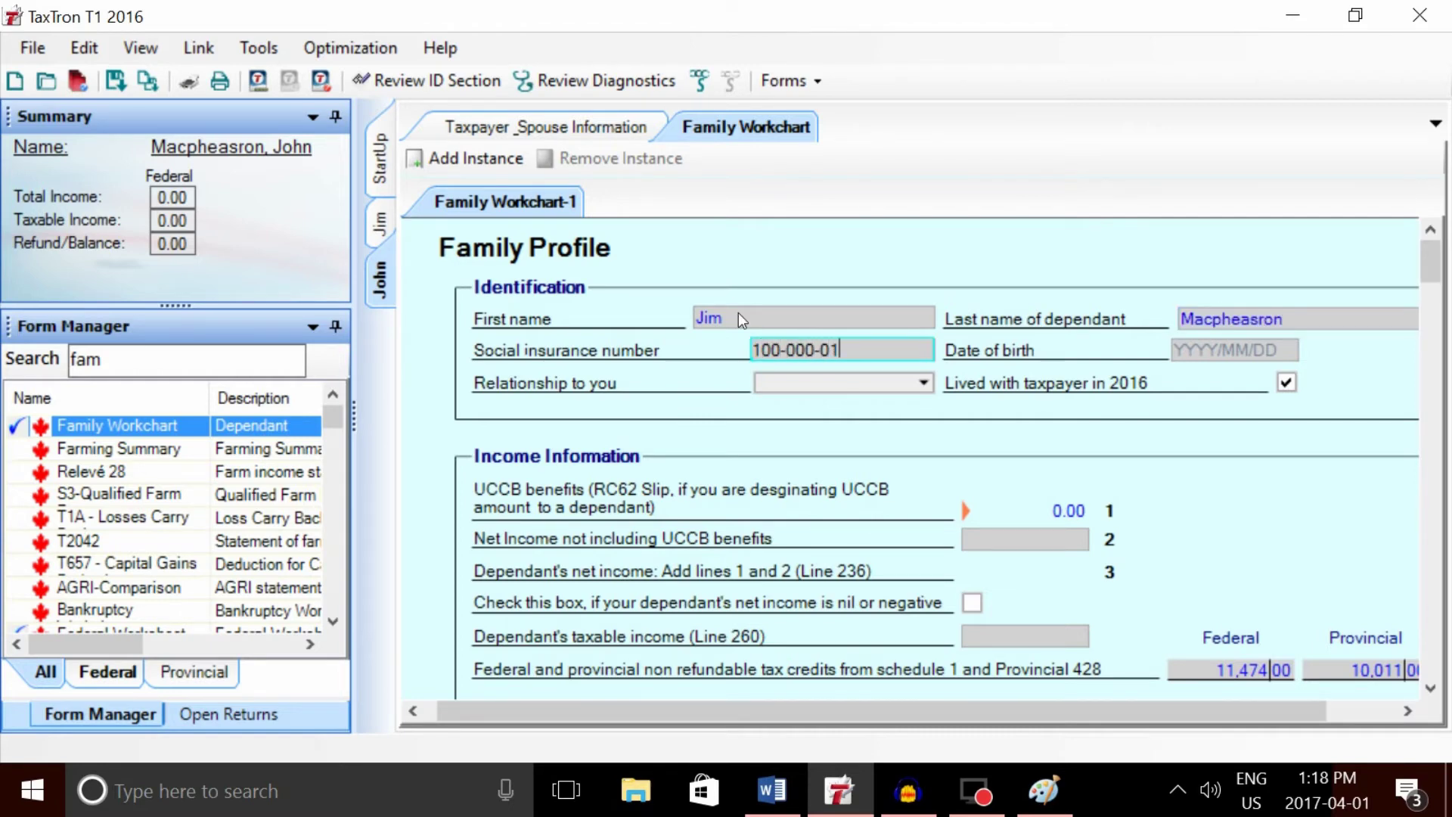
pyautogui.press('Tab')
pyautogui.write('1996/0')
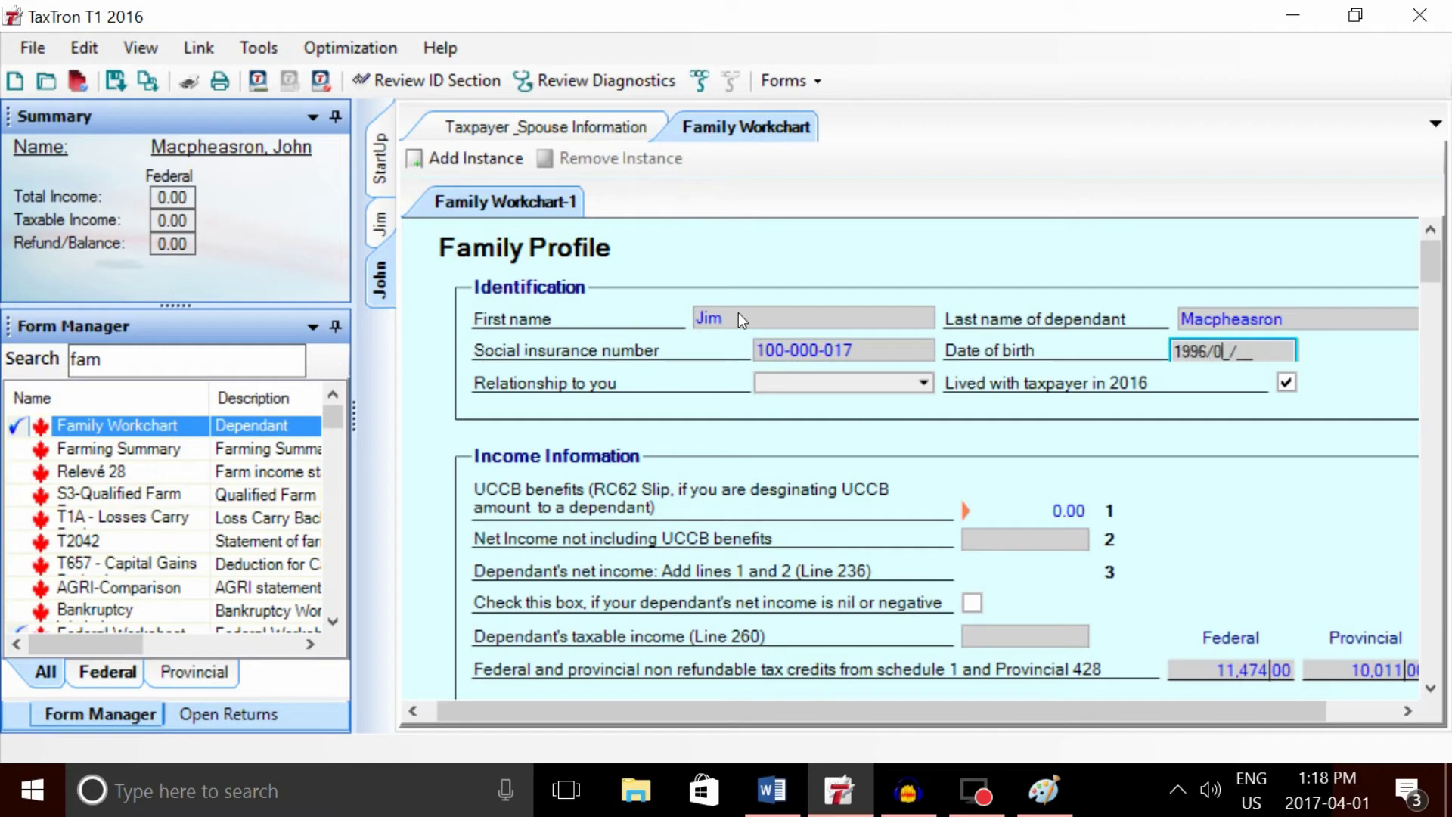
pyautogui.write('1/01')
pyautogui.press('Tab')
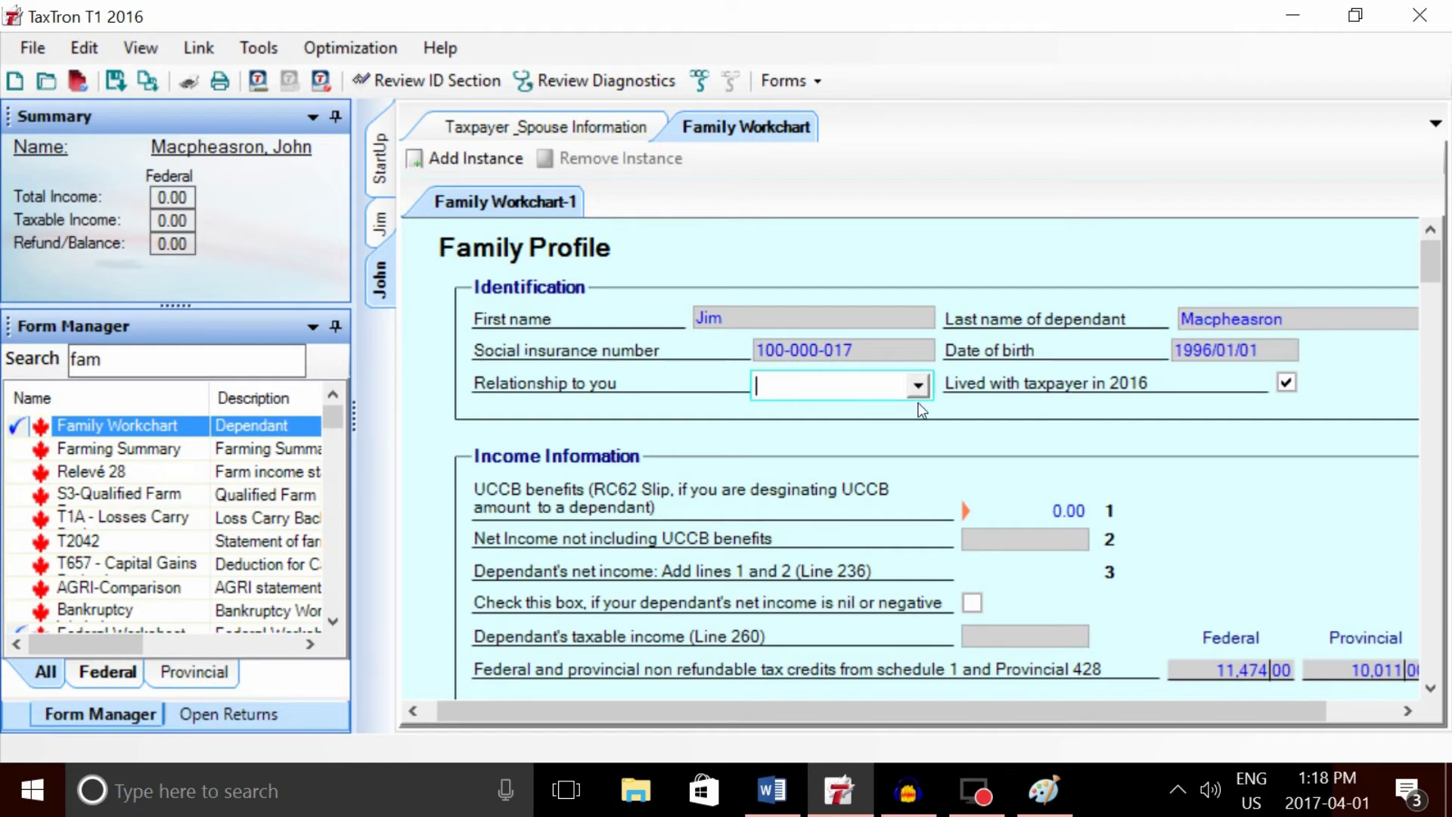
# - Set the dependant's relationship to son and his net income to 14,000
pyautogui.click(917, 385)
pyautogui.scroll(-5, 909, 561)
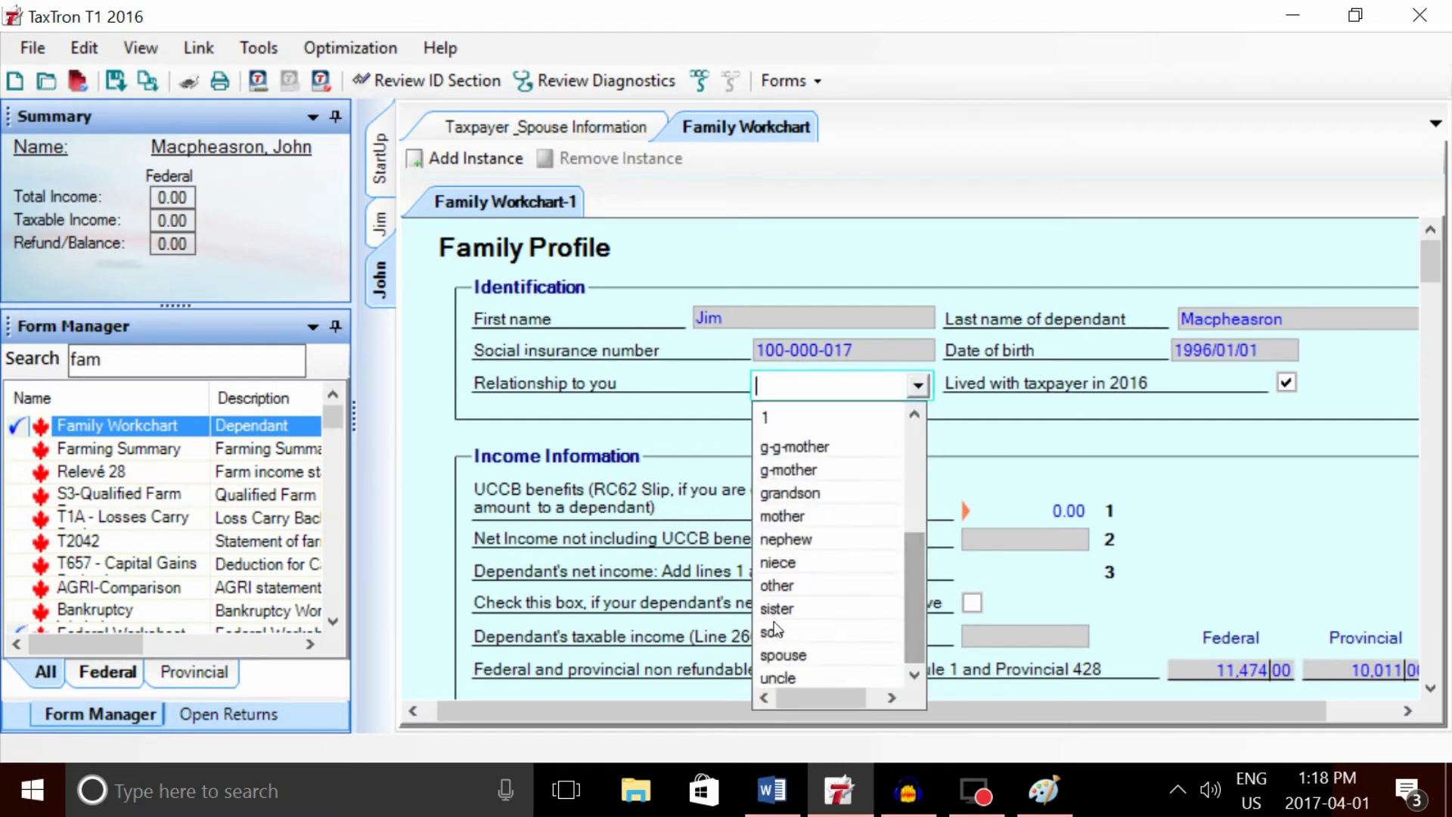
pyautogui.click(774, 631)
pyautogui.click(1028, 540)
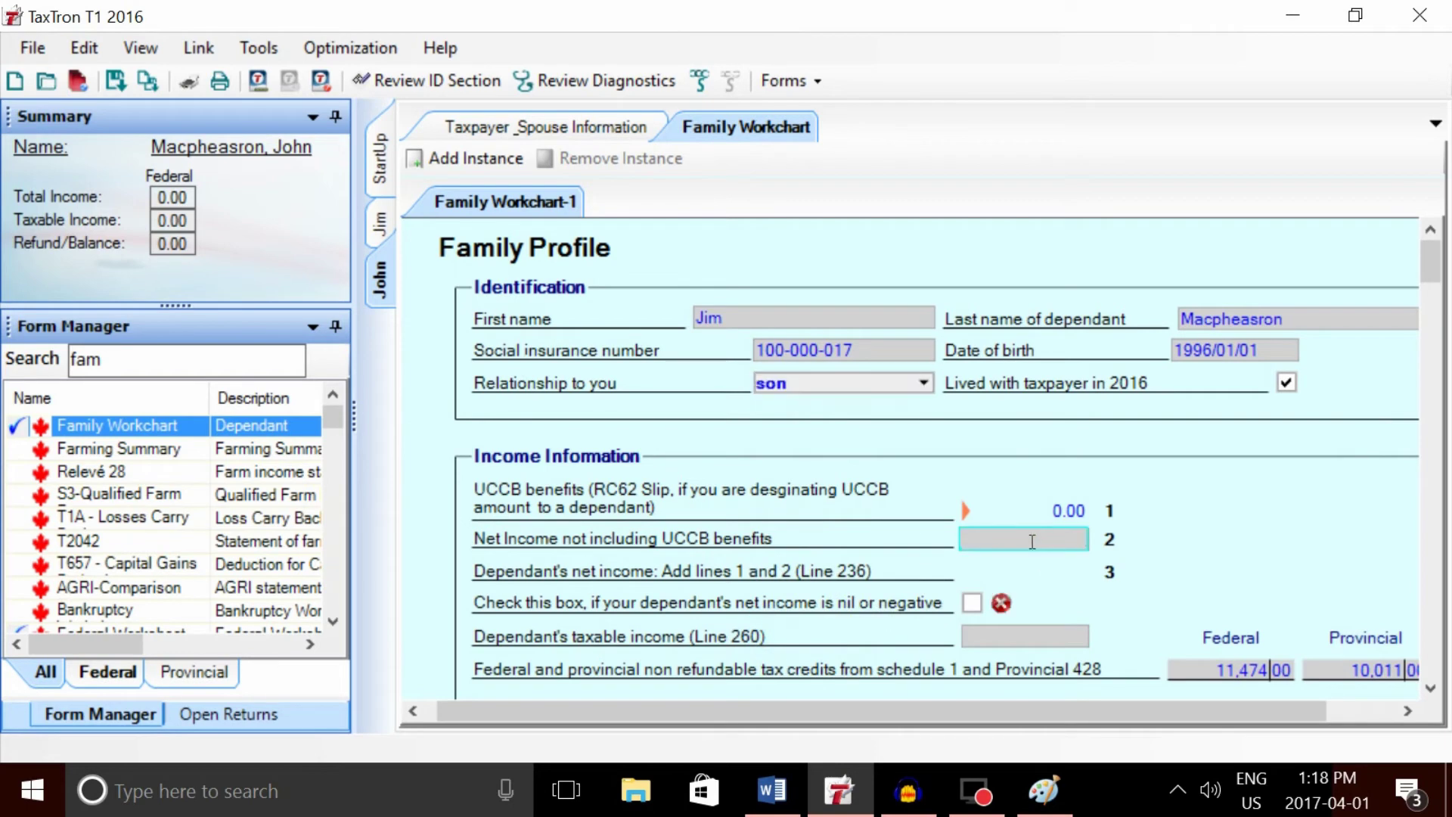
pyautogui.write('14000')
pyautogui.press('Tab')
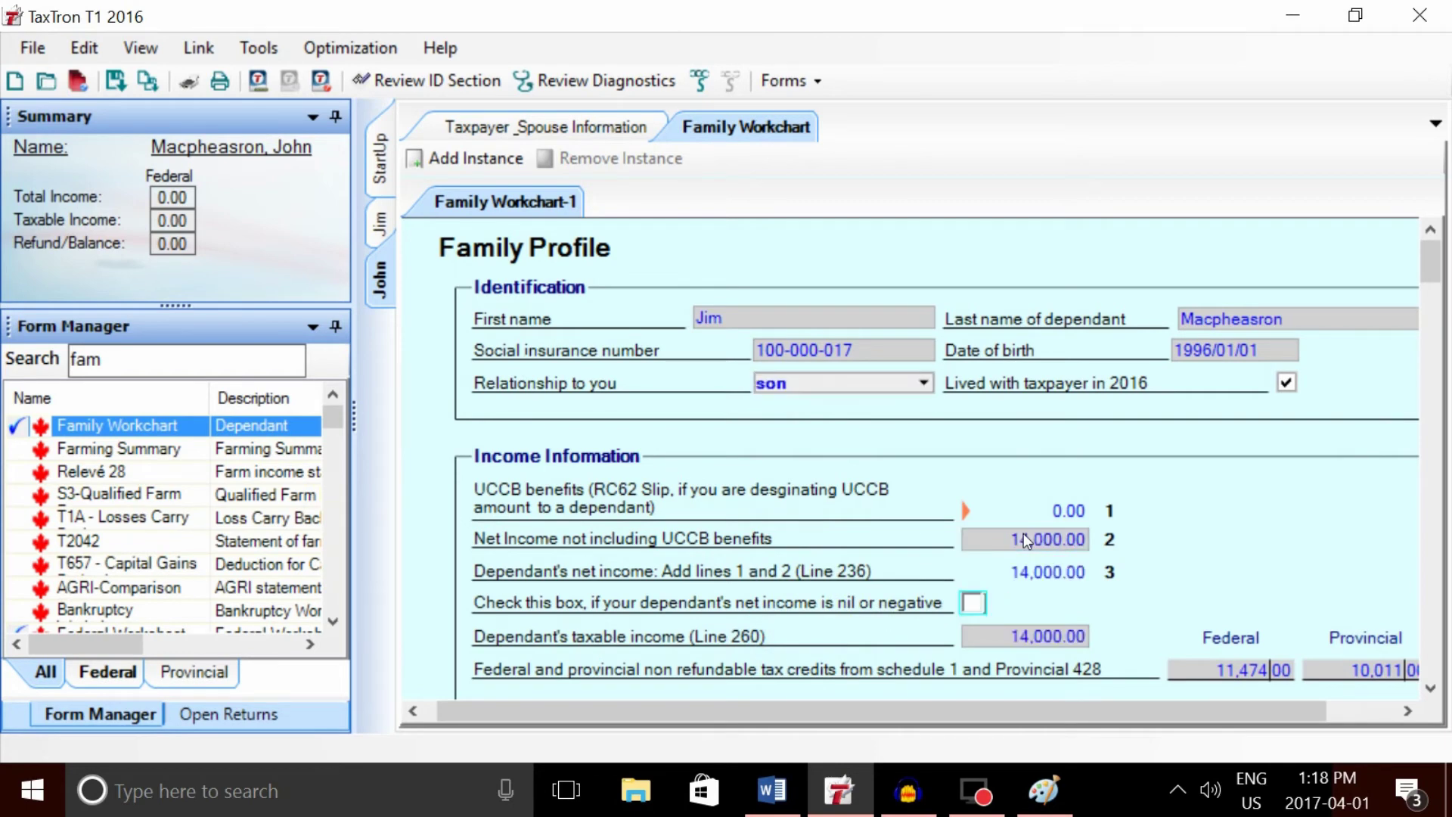
pyautogui.moveTo(1430, 261); pyautogui.dragTo(1430, 276)
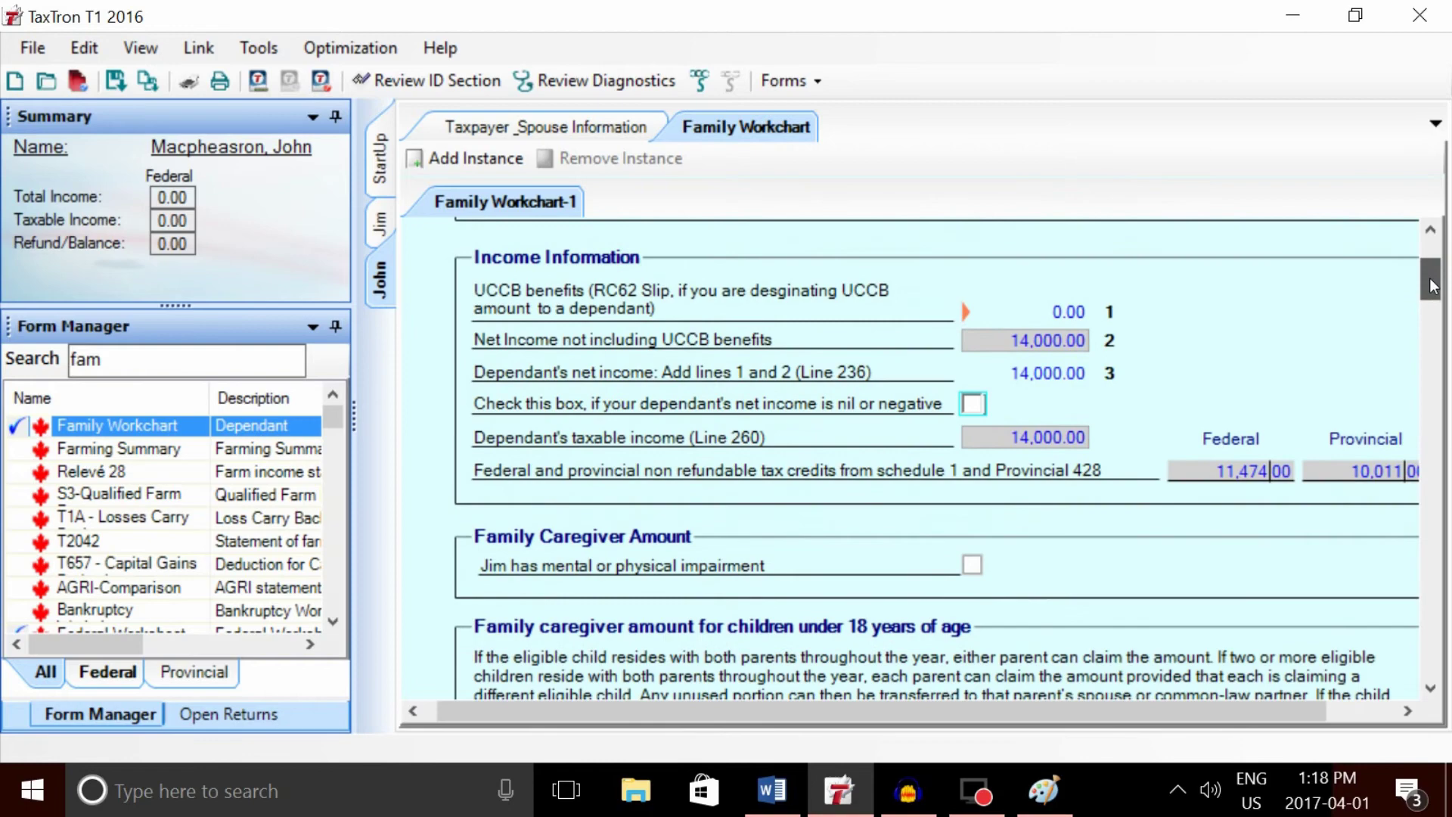
# - Check the student's federal Schedule 11 for the transferable tuition amount
pyautogui.moveTo(1431, 286); pyautogui.dragTo(1441, 437)
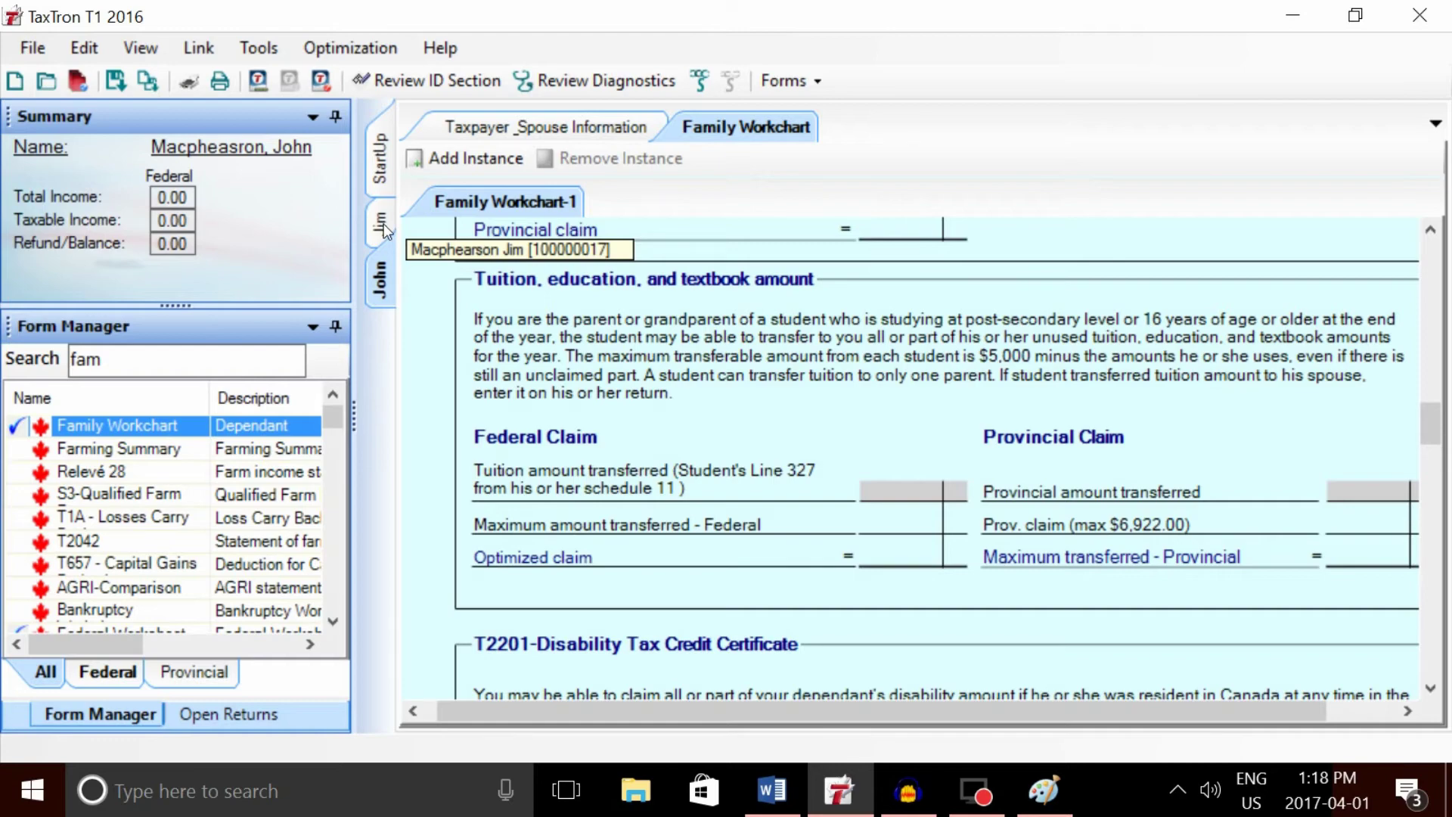
pyautogui.click(887, 487)
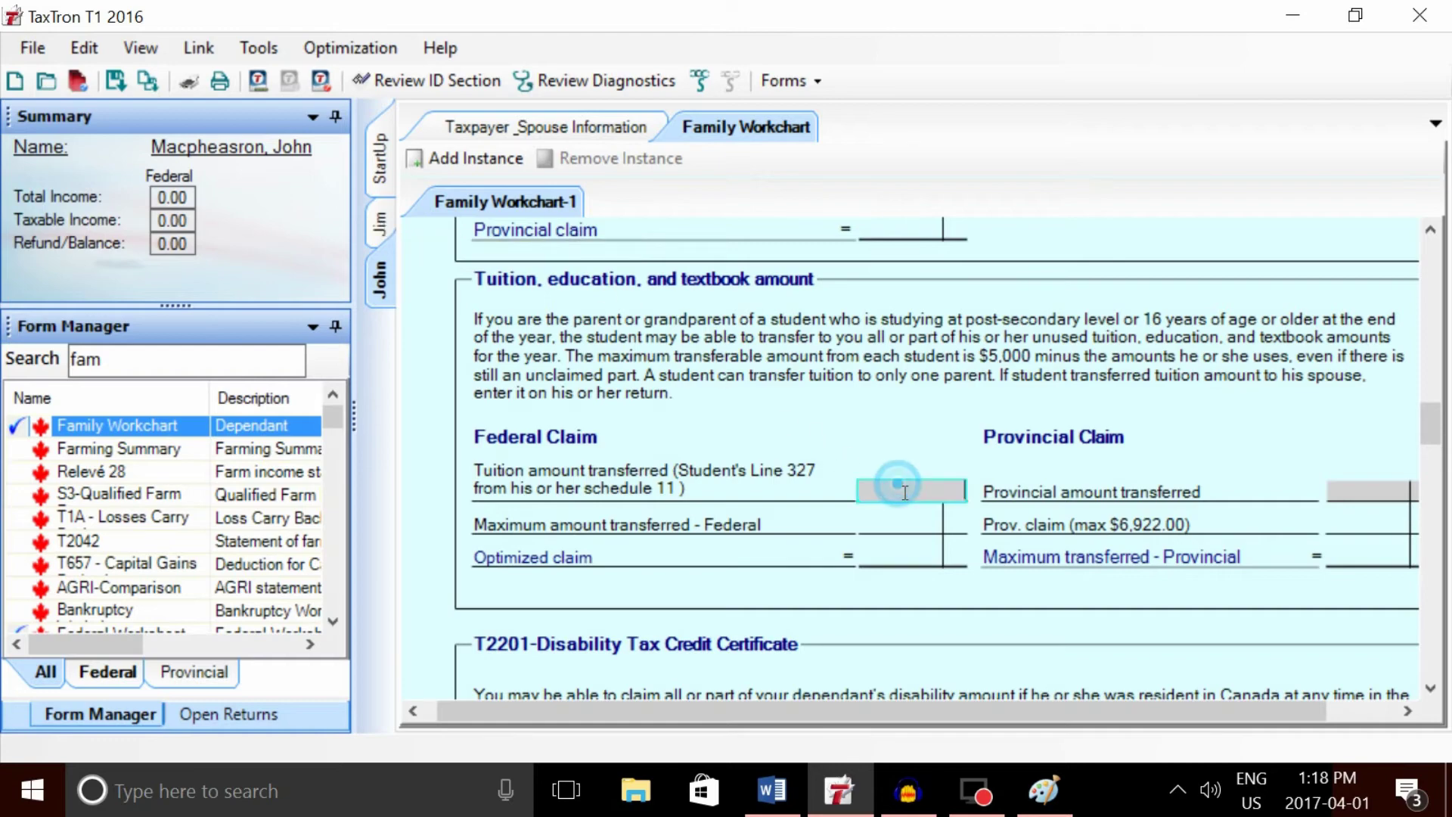
pyautogui.click(386, 225)
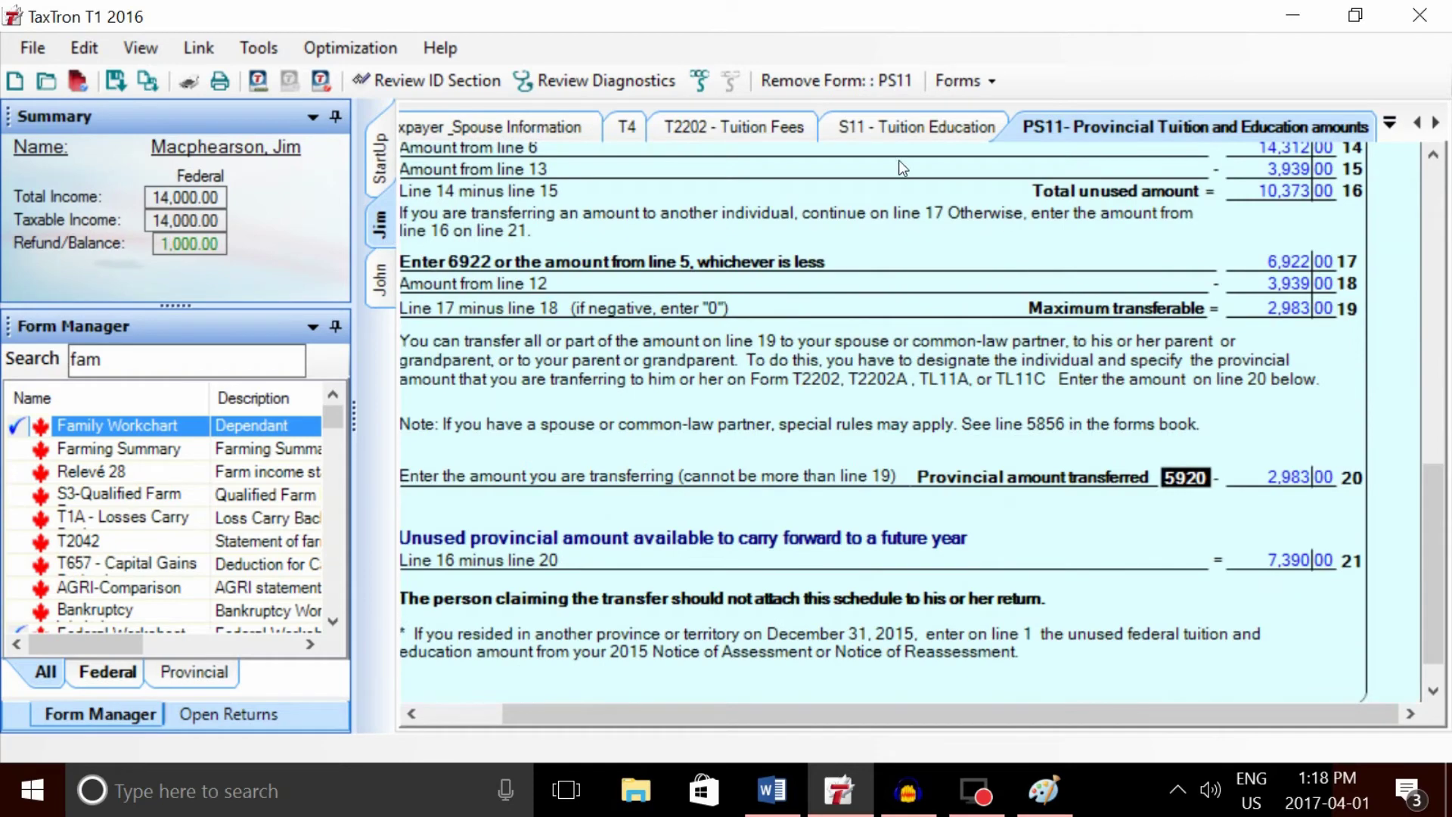
pyautogui.click(889, 129)
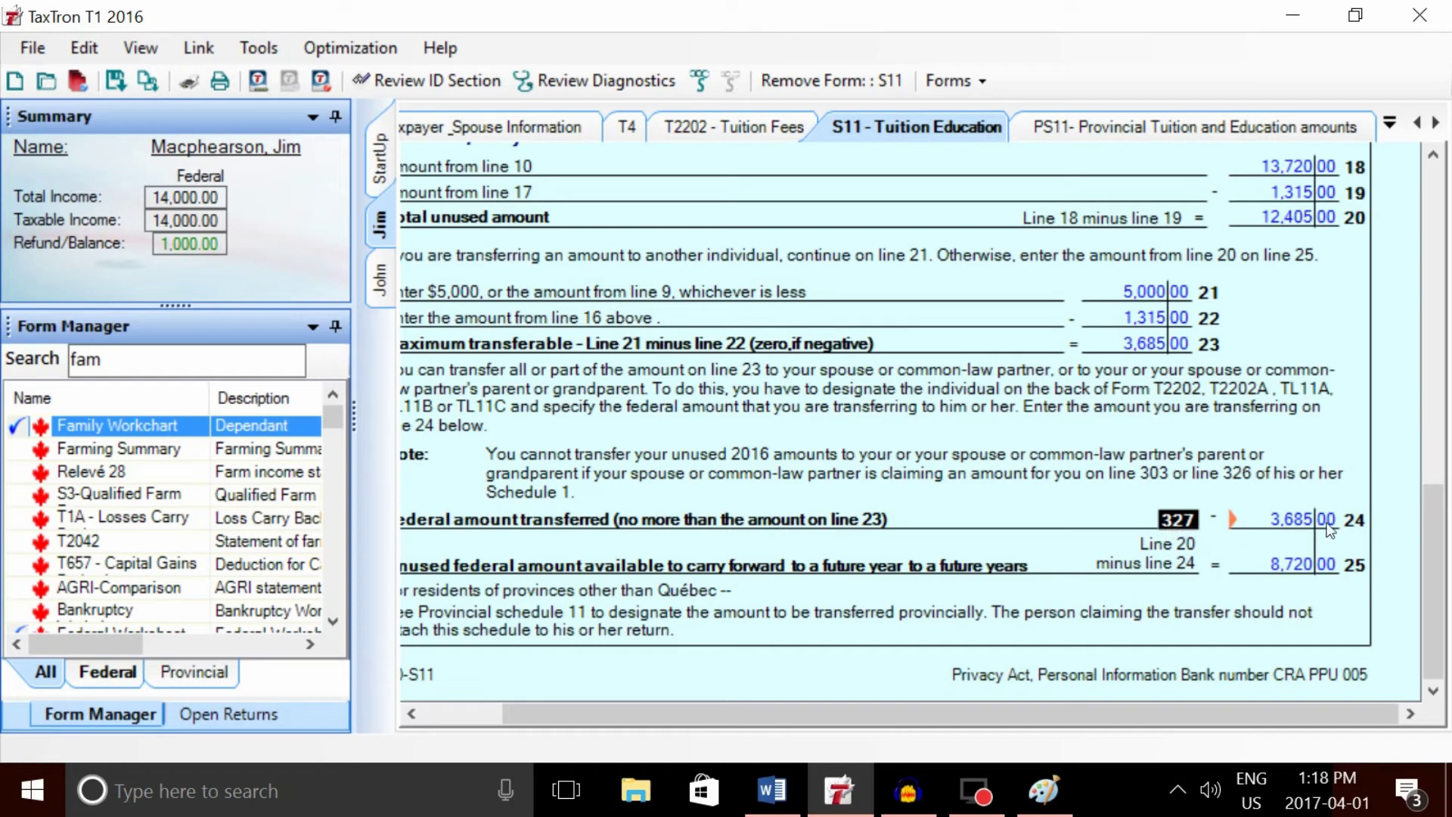
pyautogui.click(380, 280)
pyautogui.click(381, 222)
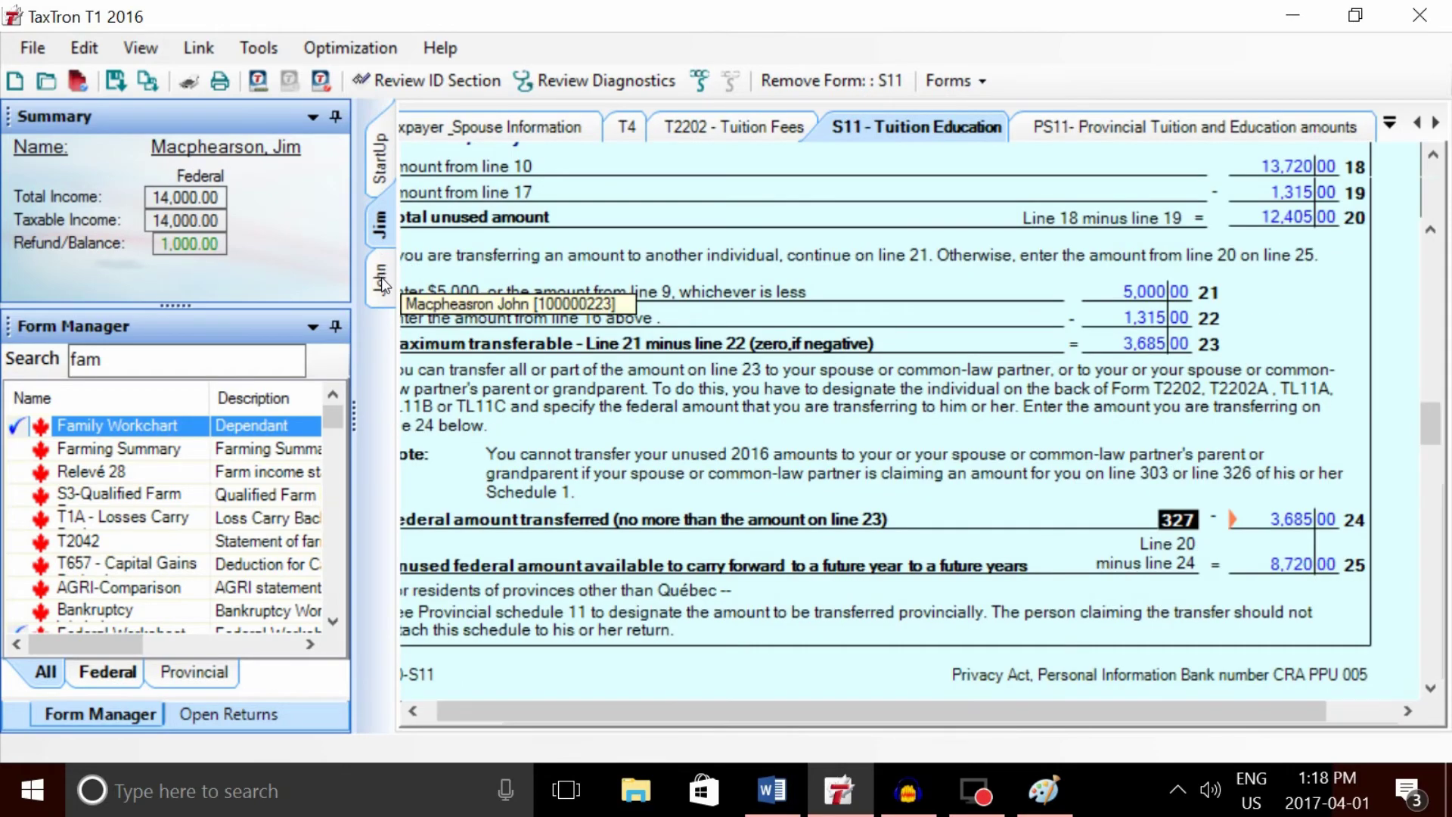
# - Enter 3,685 as the federal tuition transferred on the parent's Family Workchart
pyautogui.click(380, 280)
pyautogui.click(932, 490)
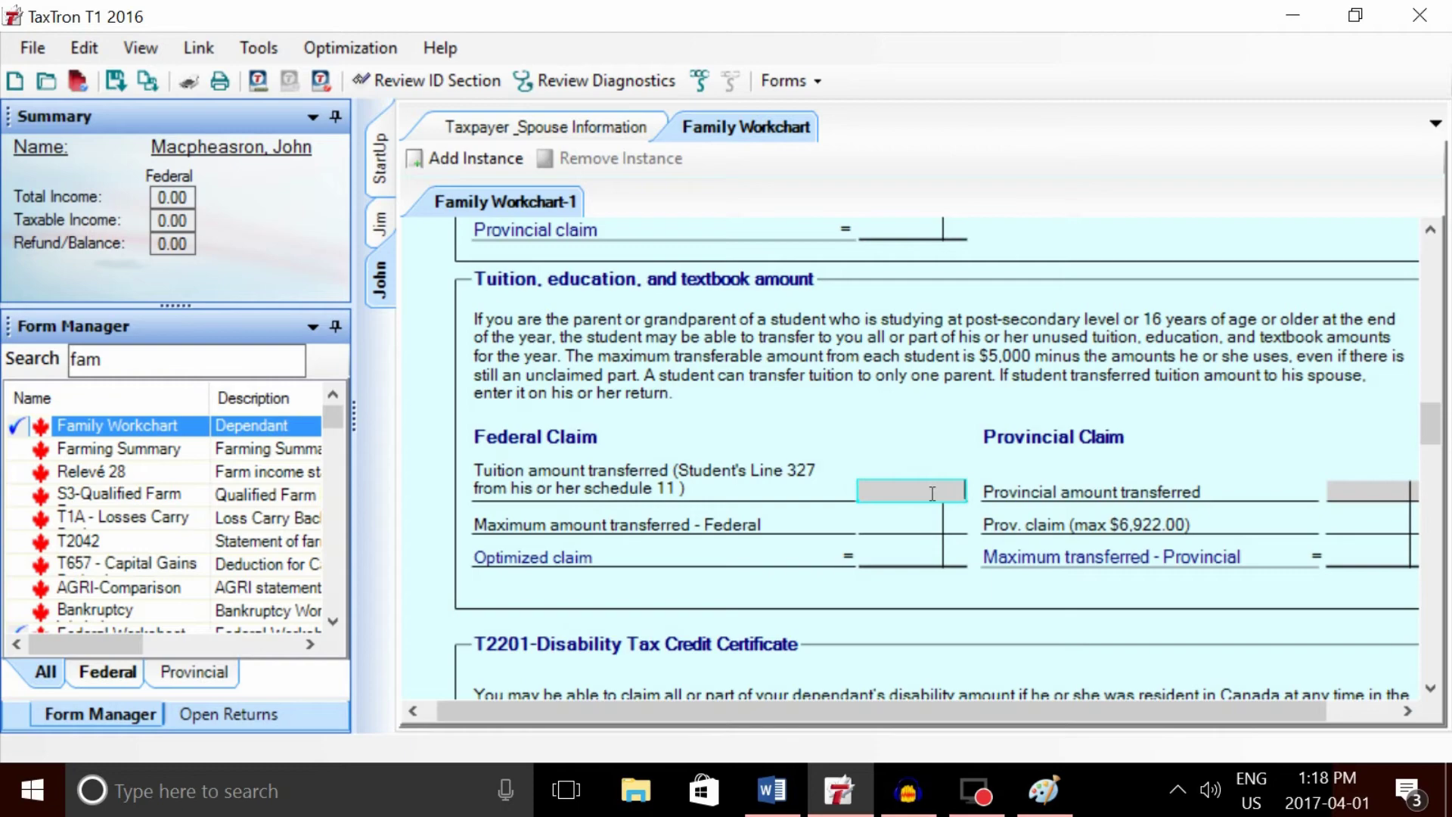
pyautogui.write('3685')
pyautogui.press('Tab')
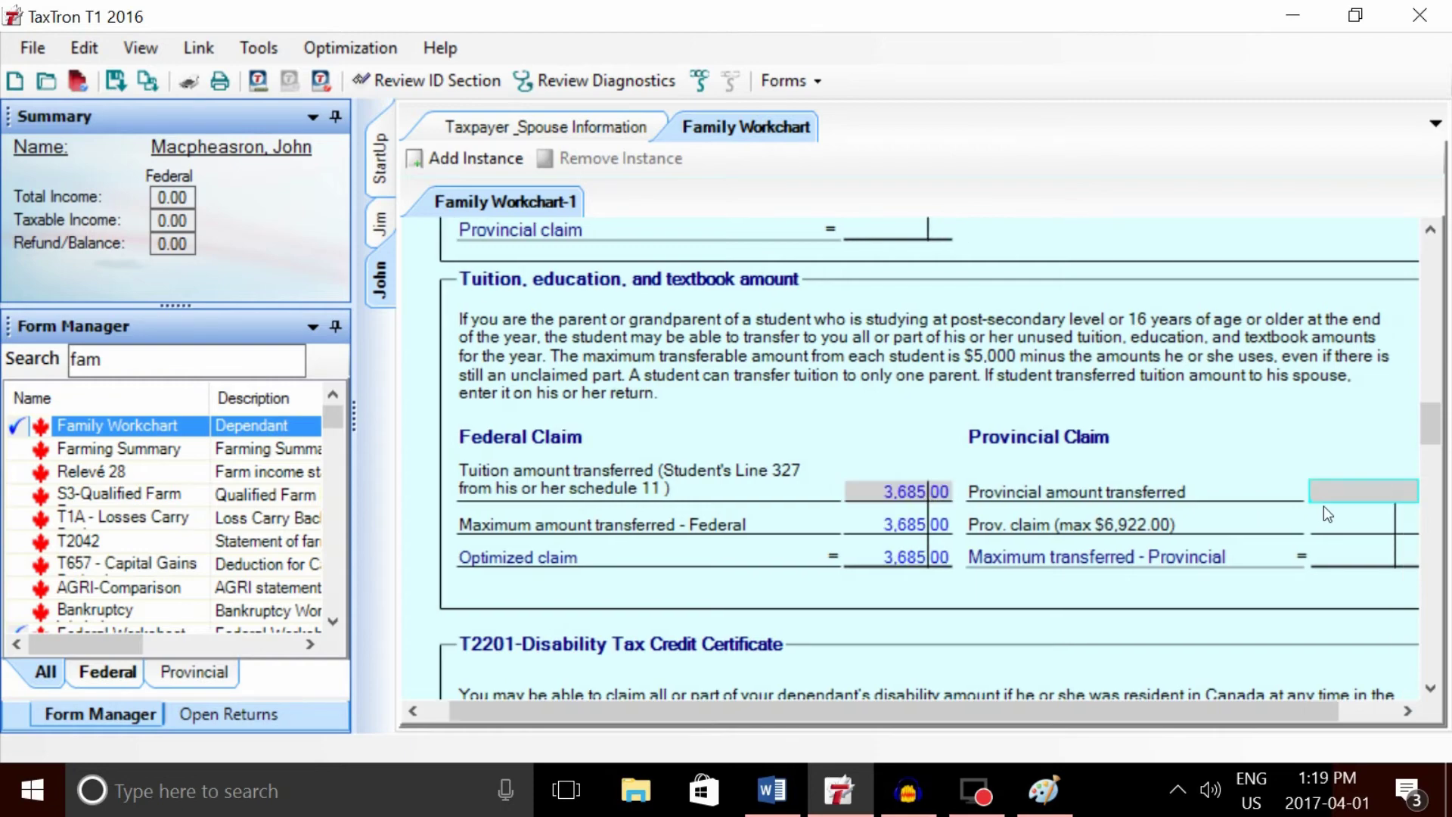
# - Read the student's PS11 amount and enter 2,983 as provincial tuition transferred on the parent's workchart
pyautogui.click(381, 224)
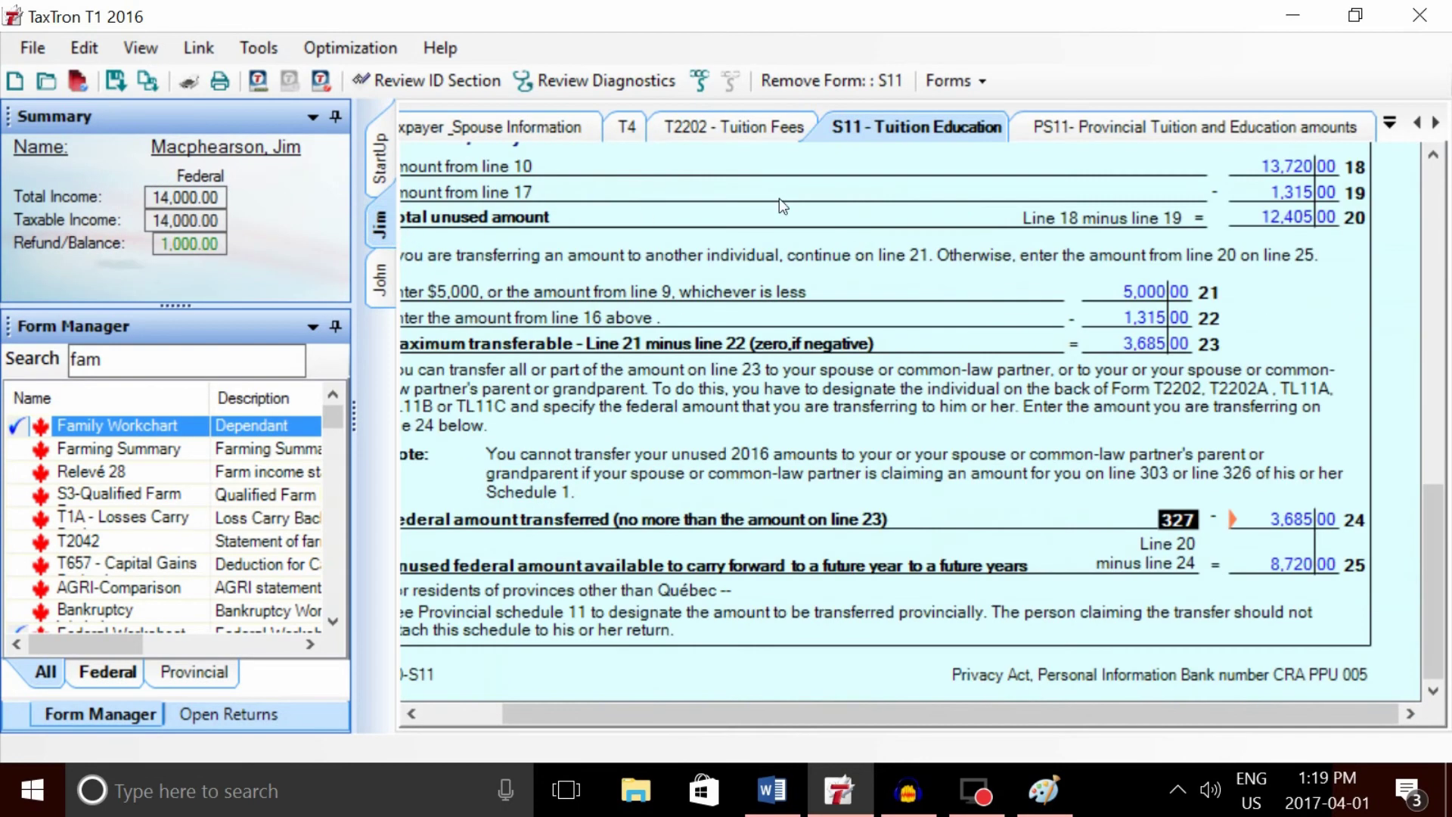
pyautogui.click(1147, 127)
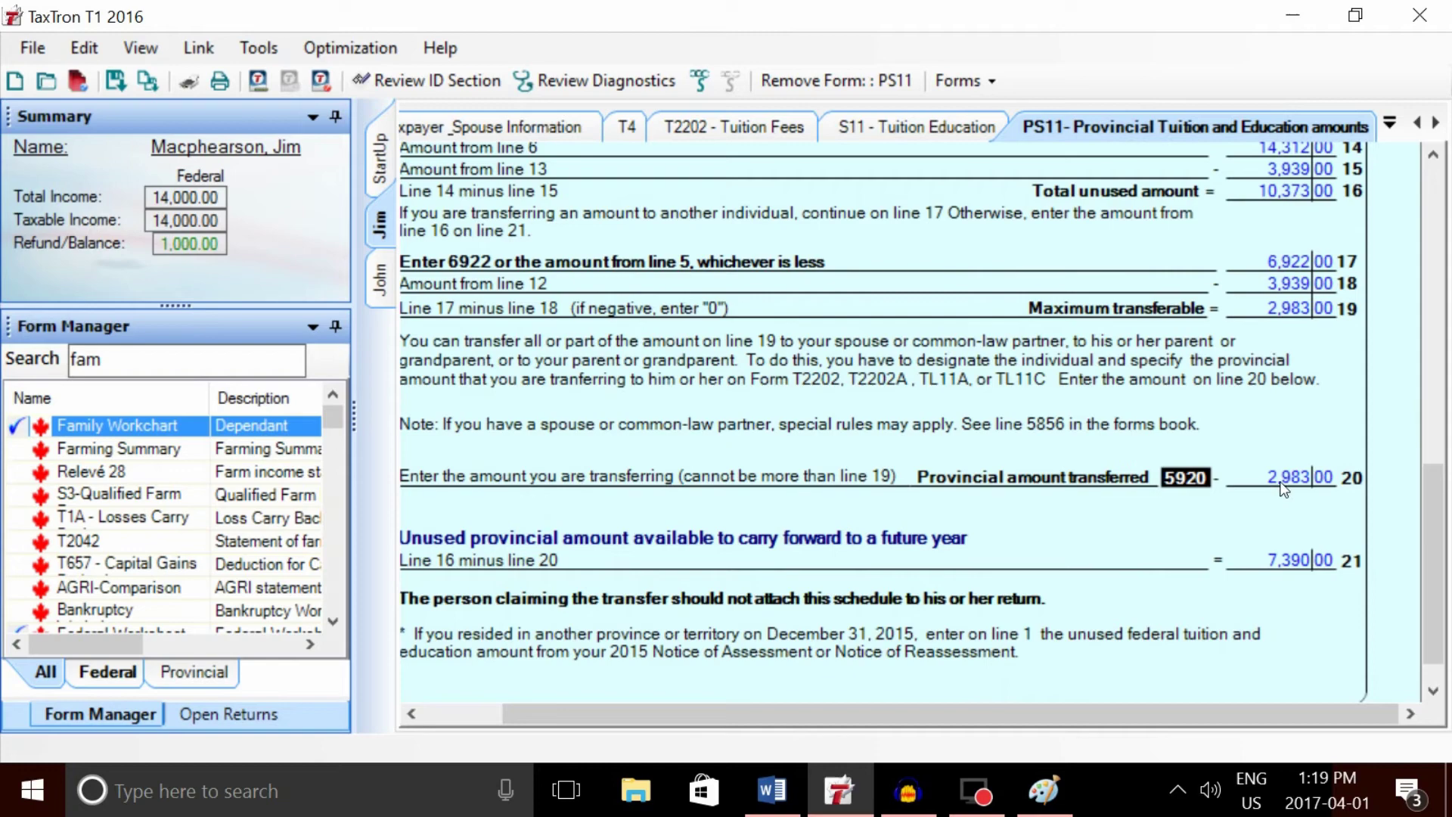
pyautogui.click(385, 286)
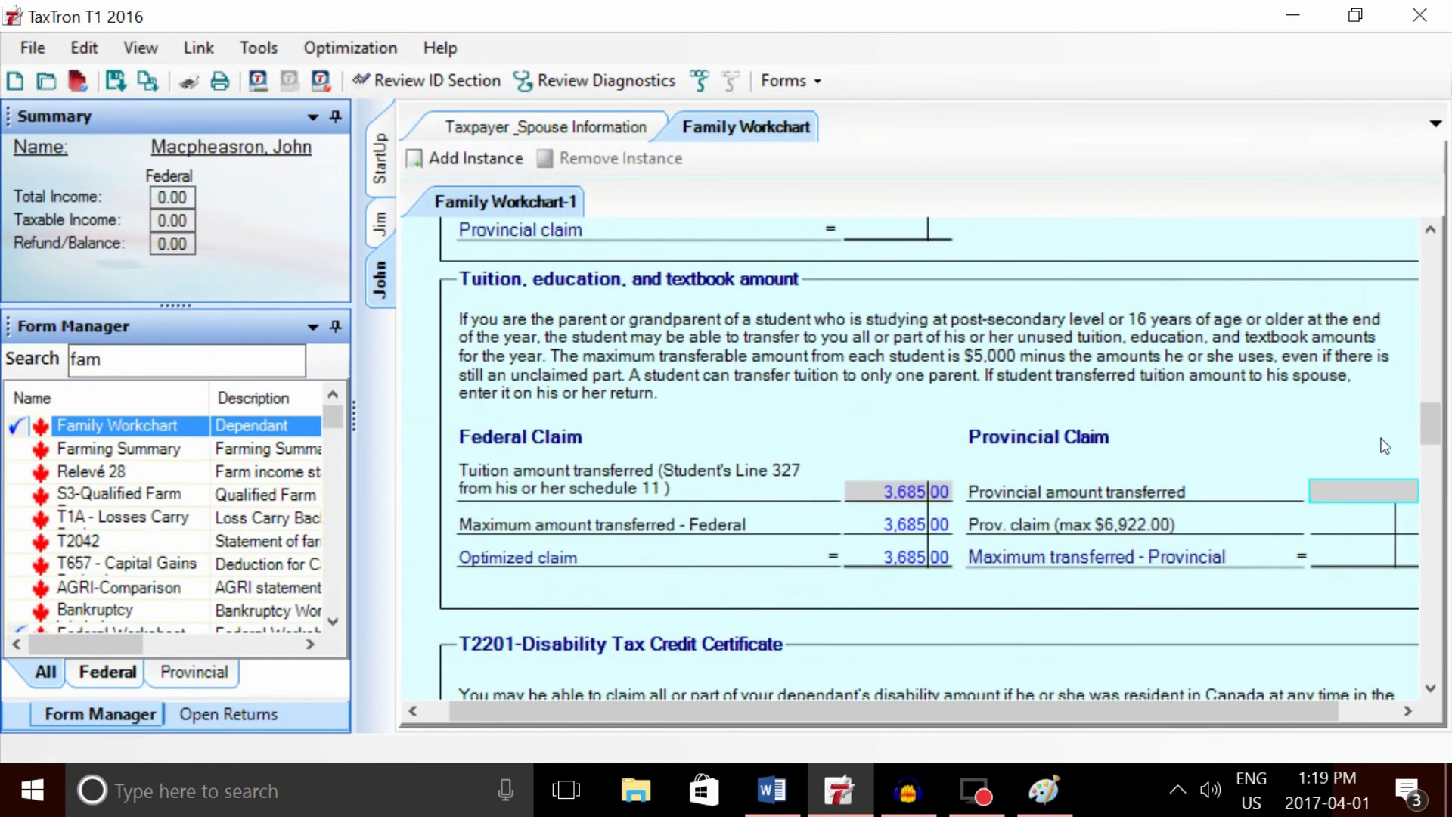
pyautogui.write('2,')
pyautogui.write('9')
pyautogui.write('83')
pyautogui.press('Tab')
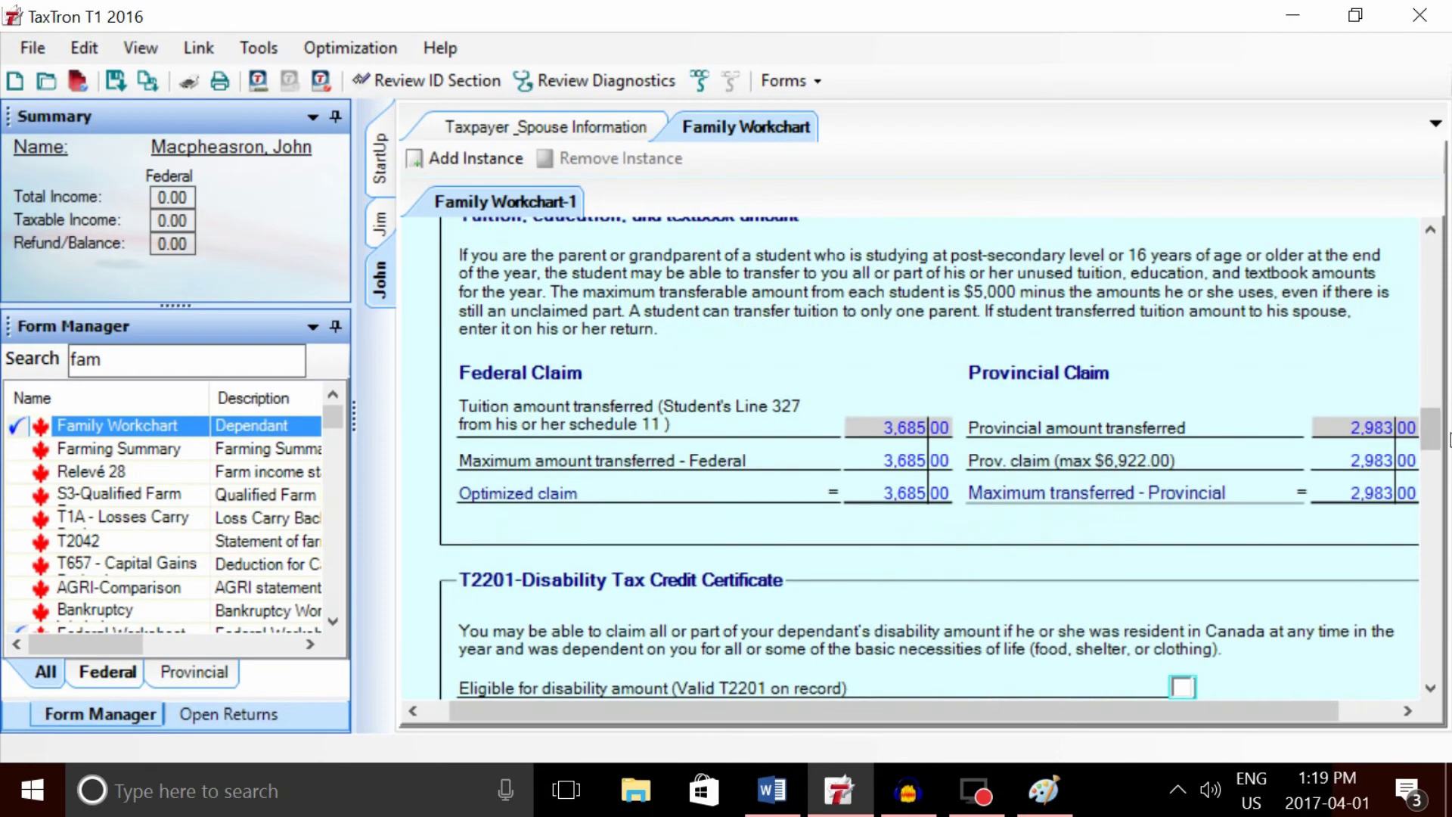
pyautogui.moveTo(1430, 428)
pyautogui.mouseDown()
pyautogui.moveTo(1444, 283)
pyautogui.moveTo(1422, 429)
pyautogui.mouseUp()
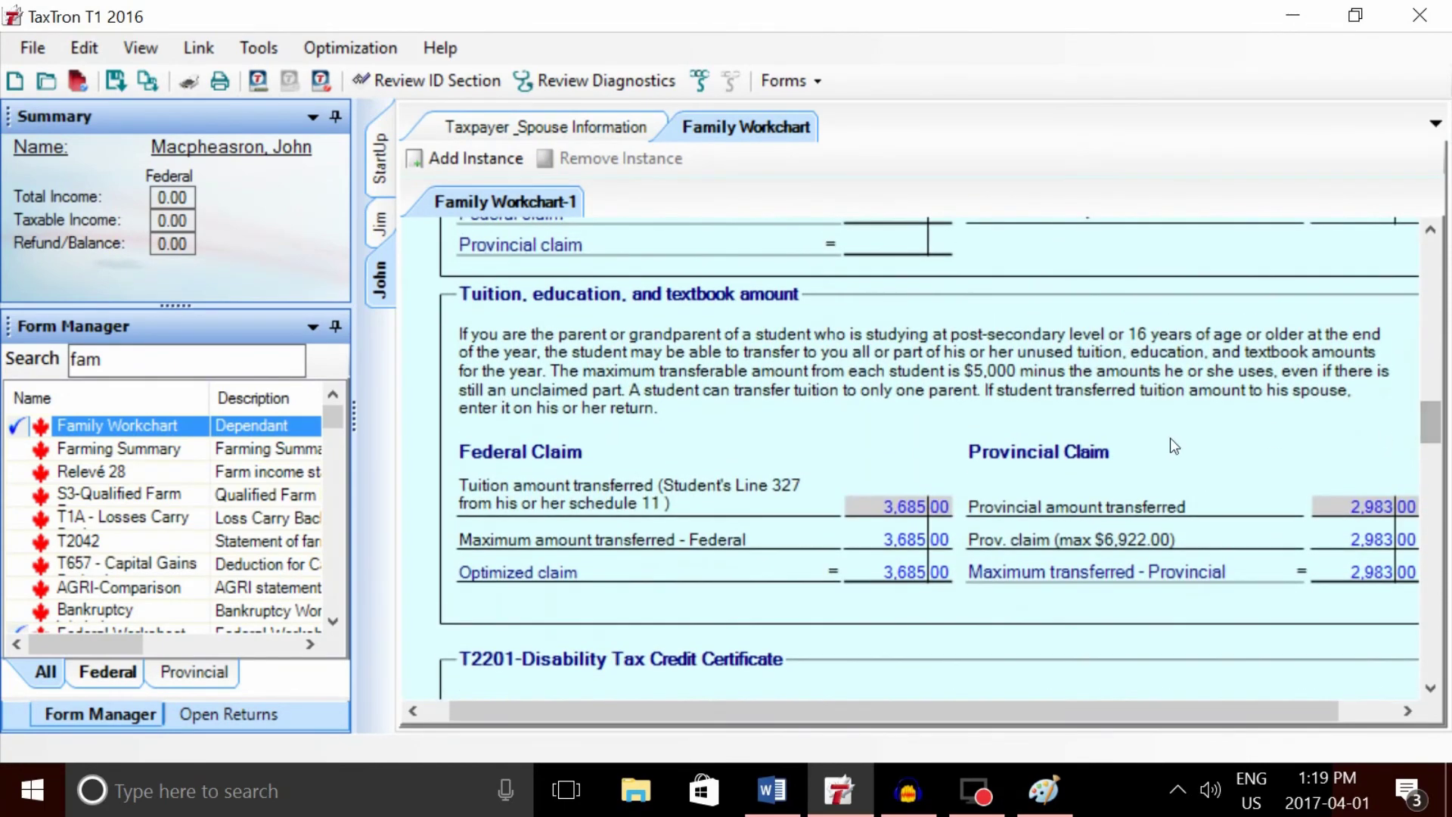
# - Search 's1' in Form Manager, open S1 Federal Tax and scroll to line 324 (3,685)
pyautogui.click(174, 362)
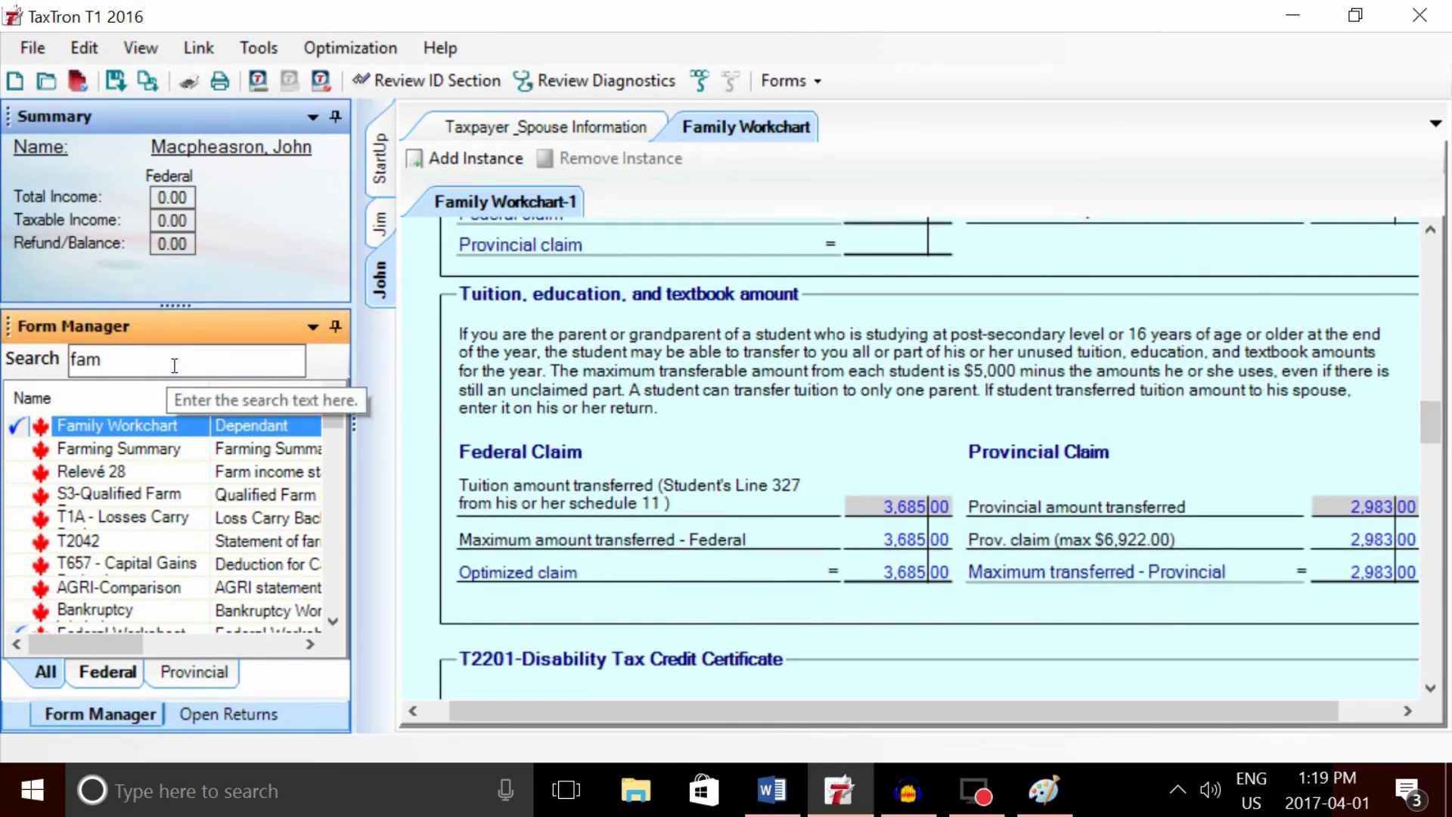
pyautogui.press('BackSpace')
pyautogui.press('BackSpace')
pyautogui.press('BackSpace')
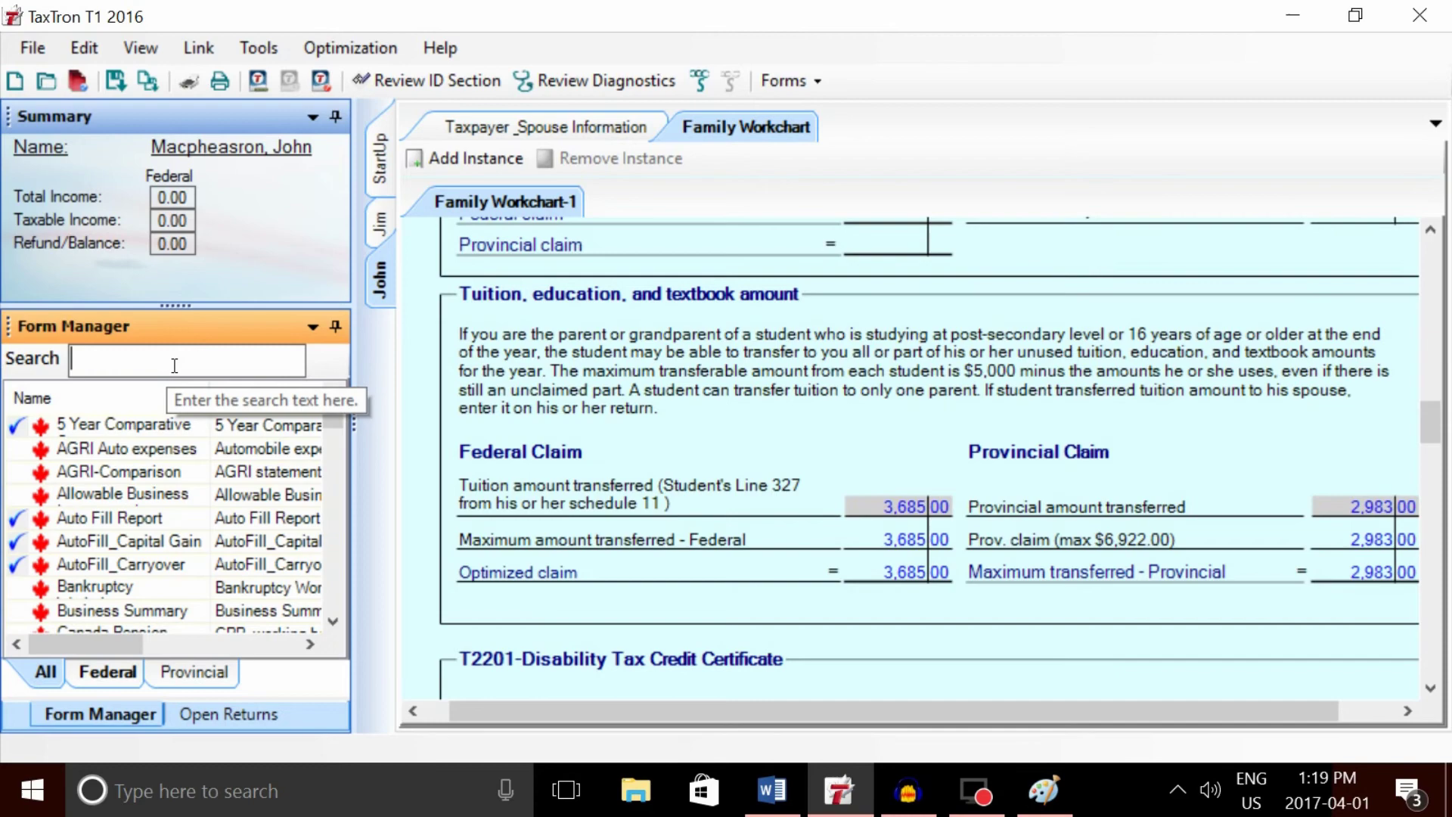
pyautogui.write('s1')
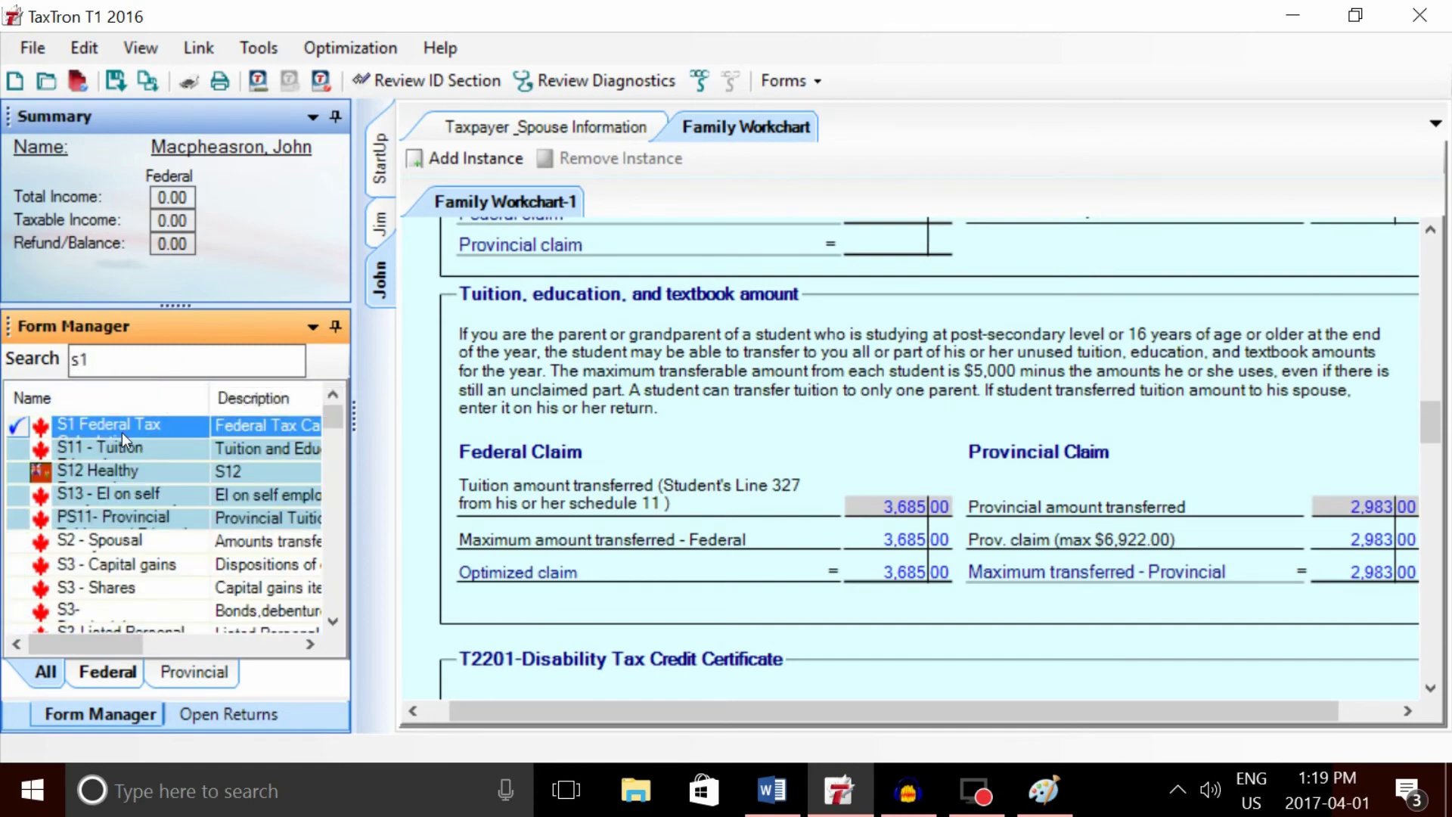
pyautogui.doubleClick(112, 428)
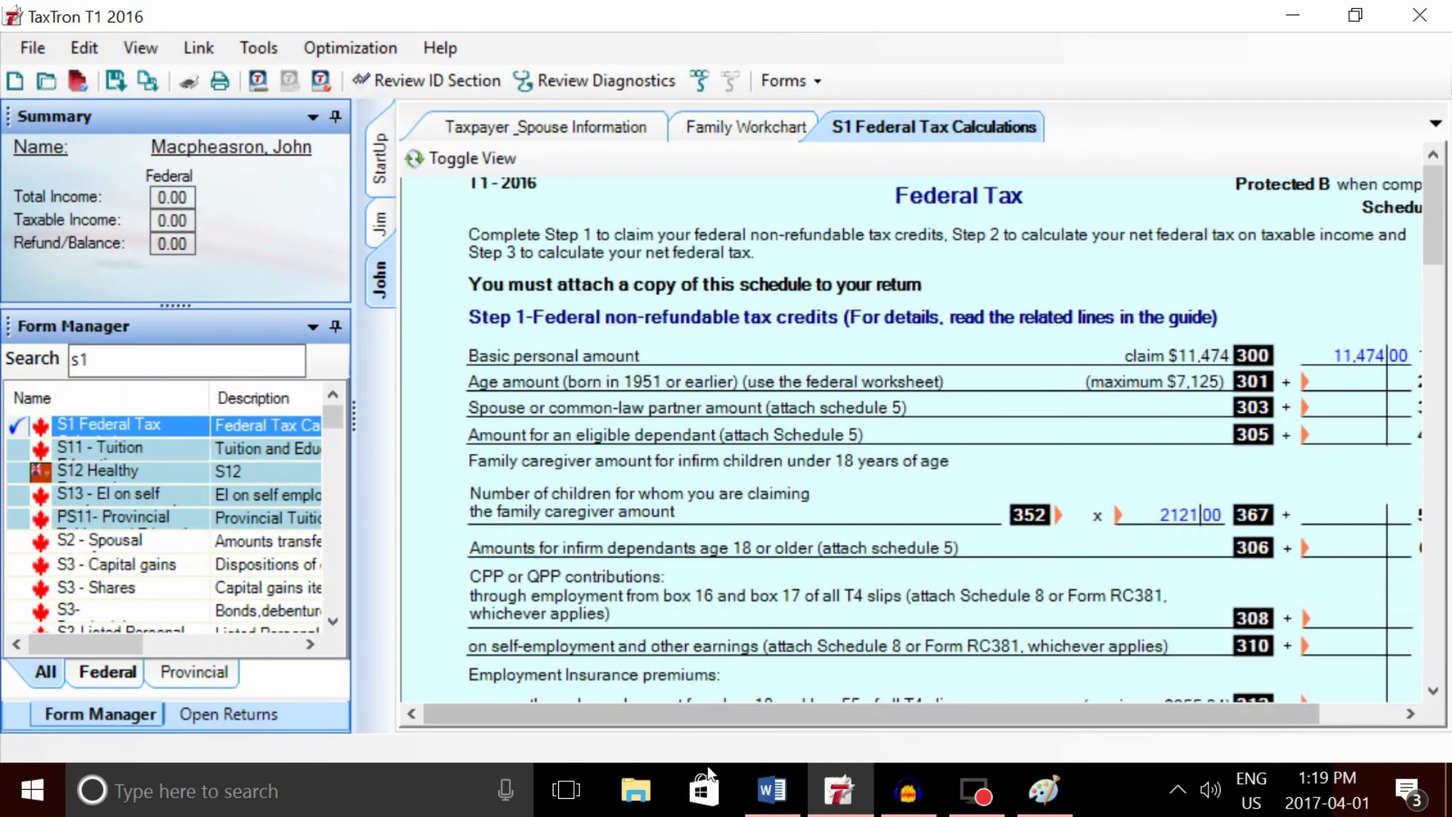
pyautogui.moveTo(705, 714); pyautogui.dragTo(791, 711)
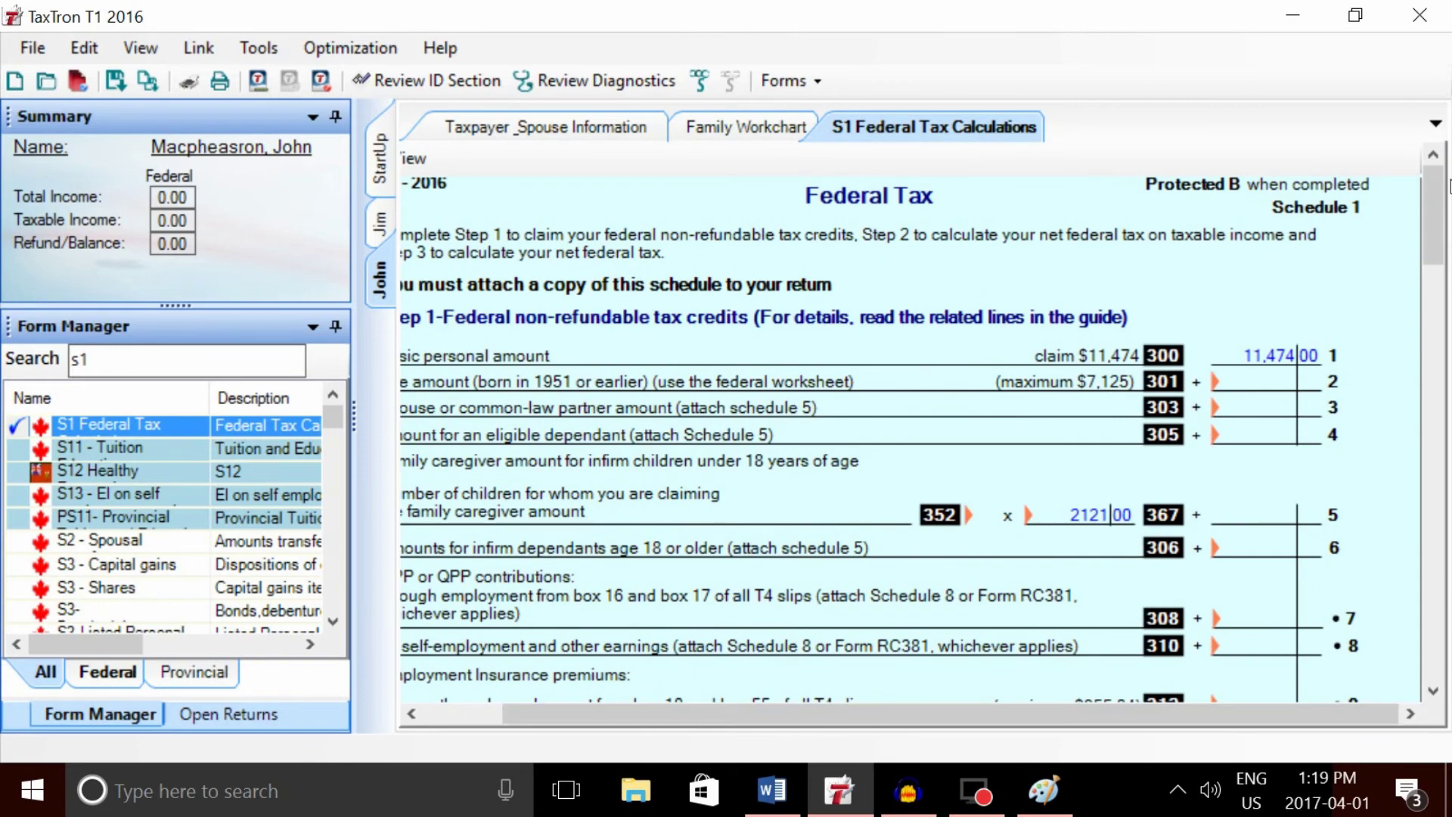
pyautogui.moveTo(1442, 189); pyautogui.dragTo(1441, 231)
pyautogui.scroll(-5, 1338, 420)
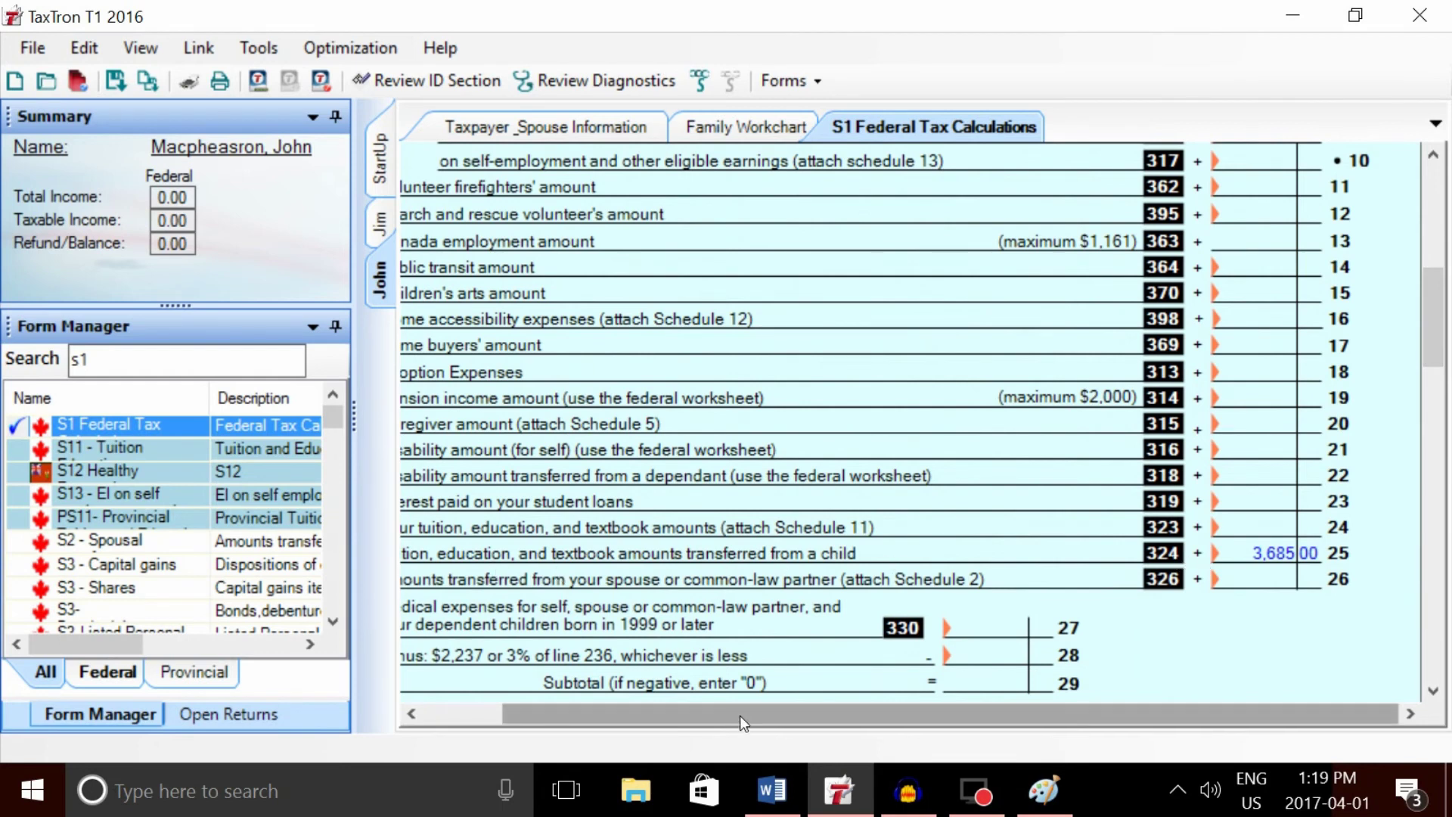
pyautogui.moveTo(740, 716); pyautogui.dragTo(708, 714)
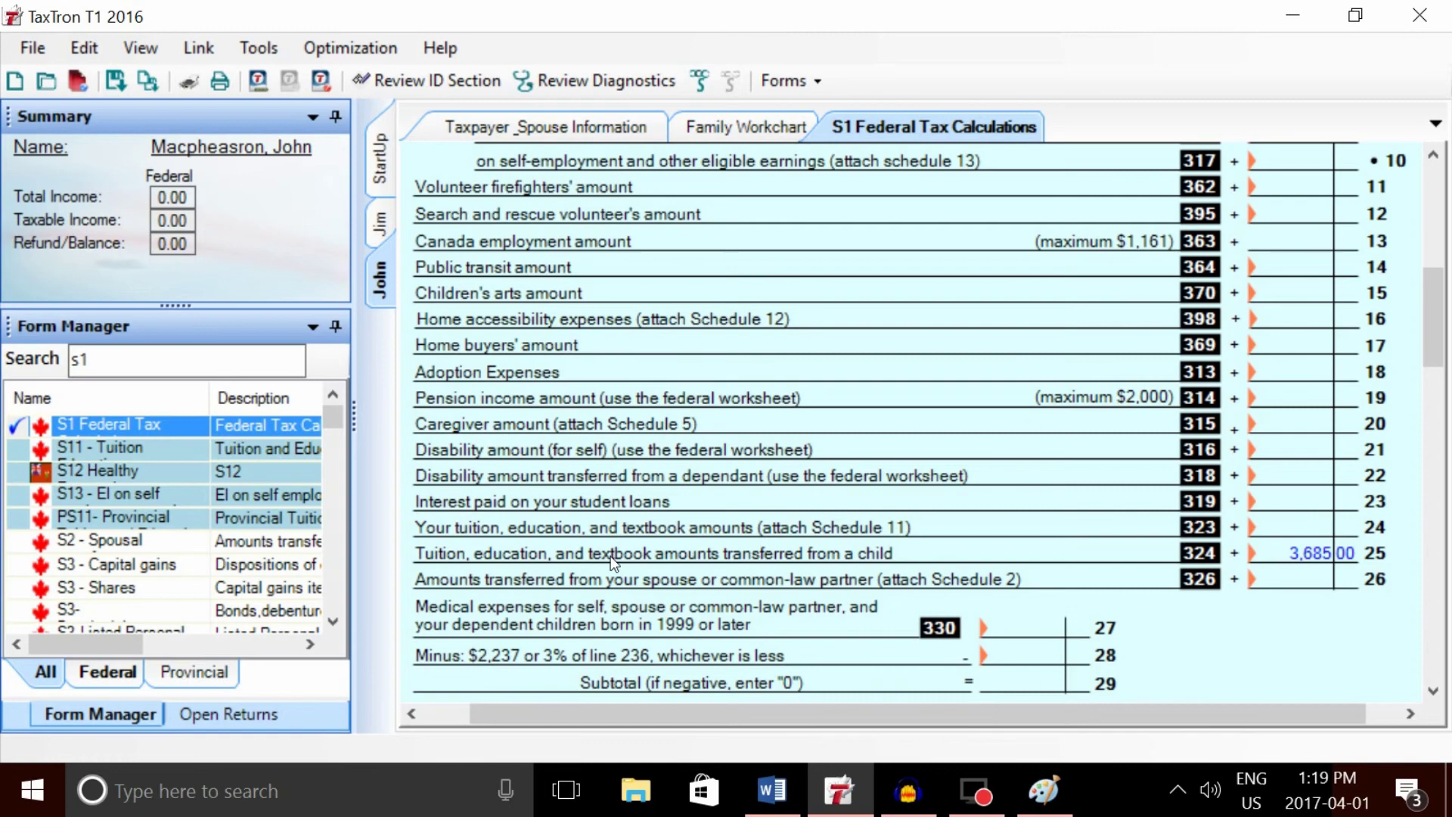
# - Search 'On' in Form Manager, open ON428 - Ontario Tax and scroll to line 5860 (2,983)
pyautogui.click(156, 368)
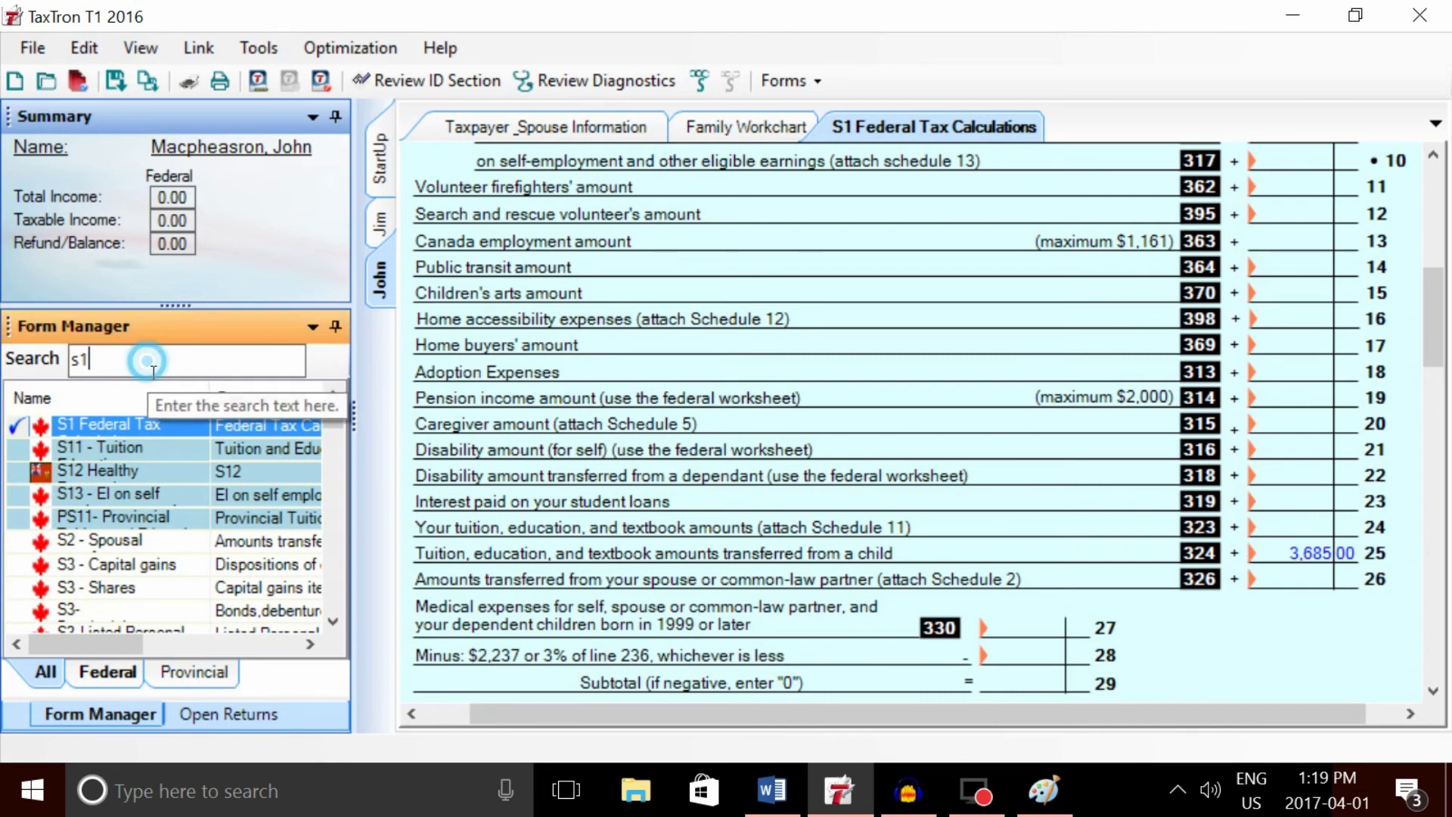
pyautogui.press('BackSpace')
pyautogui.press('BackSpace')
pyautogui.write('On')
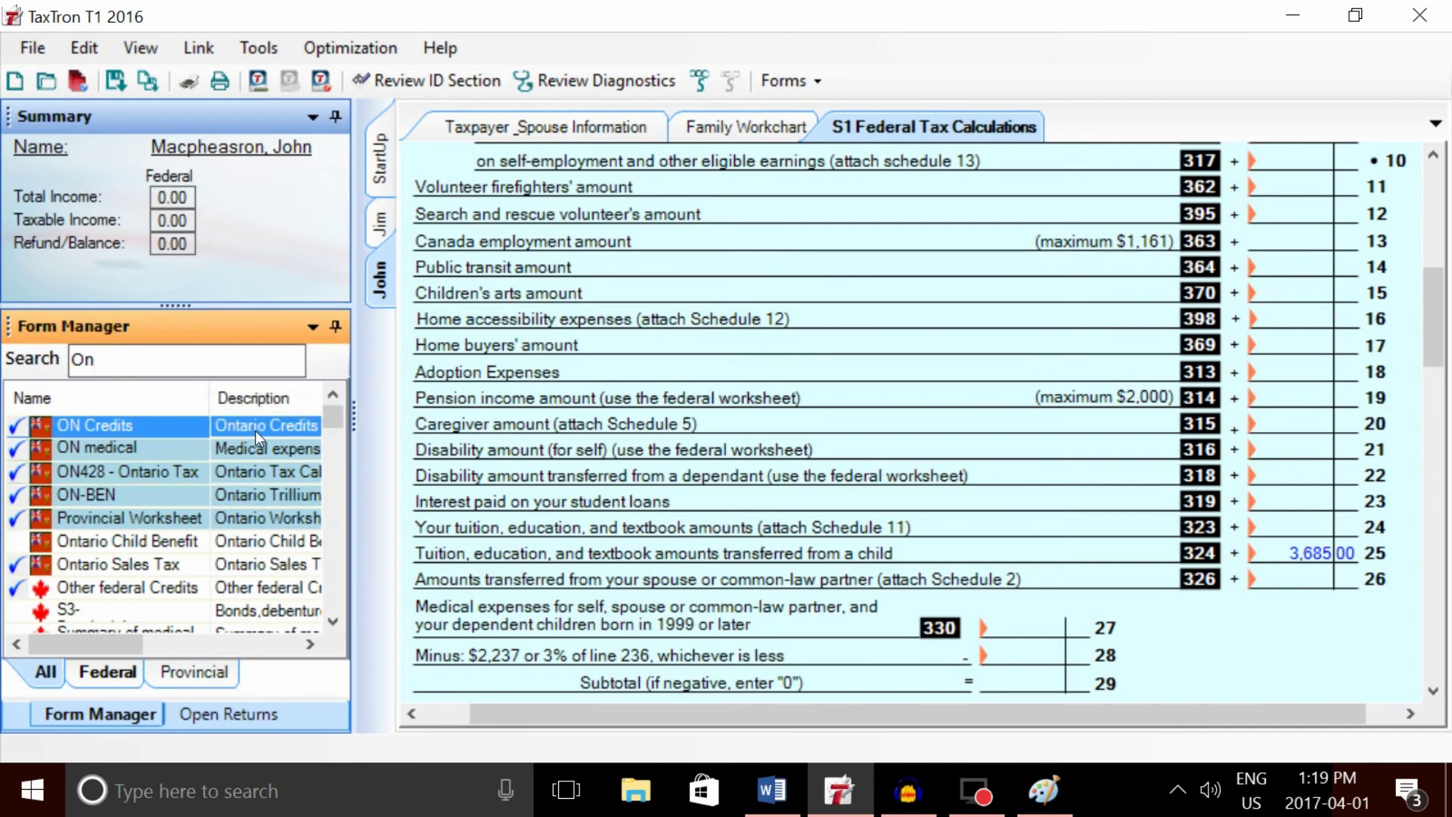
pyautogui.click(89, 477)
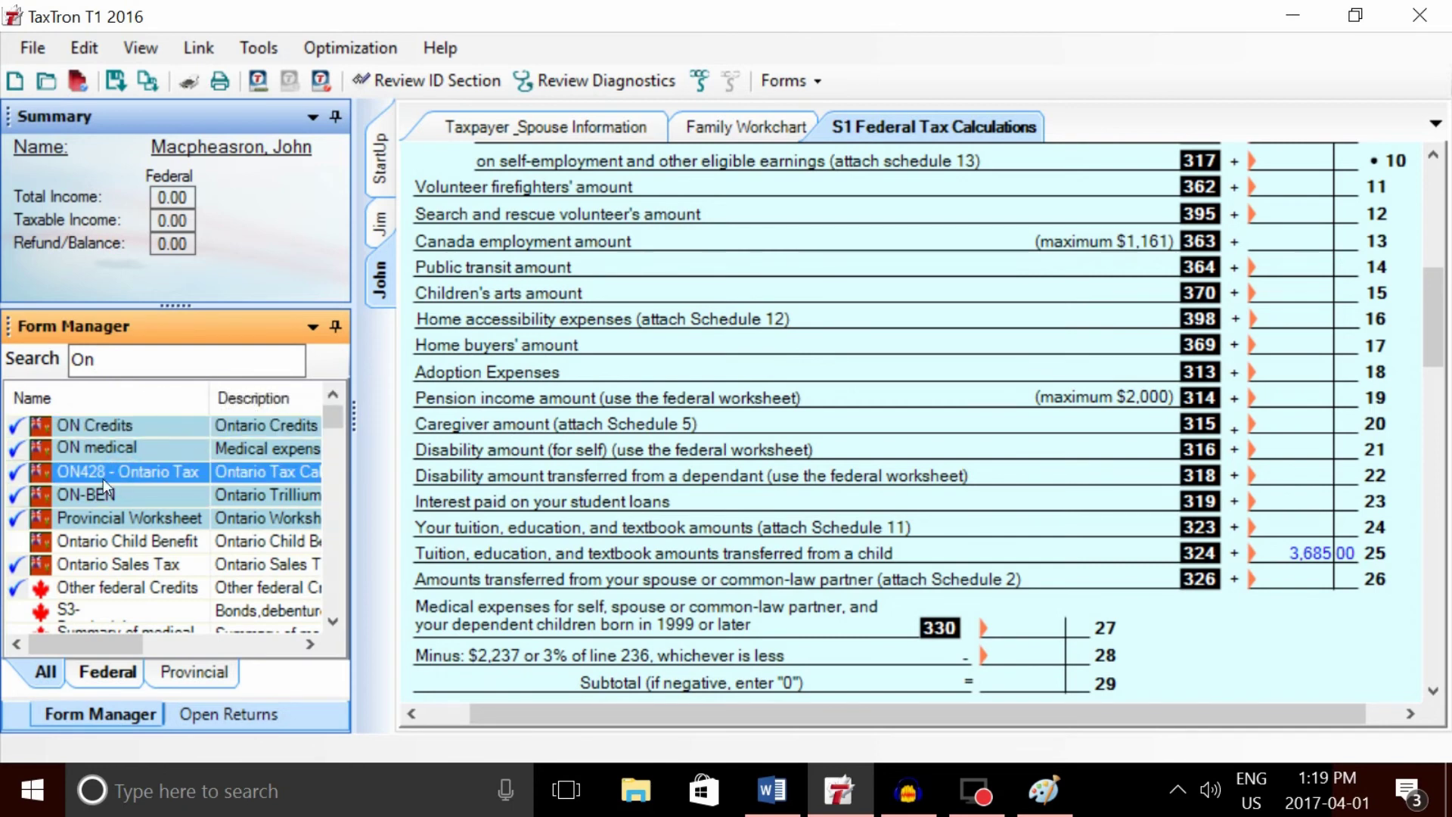
pyautogui.doubleClick(92, 470)
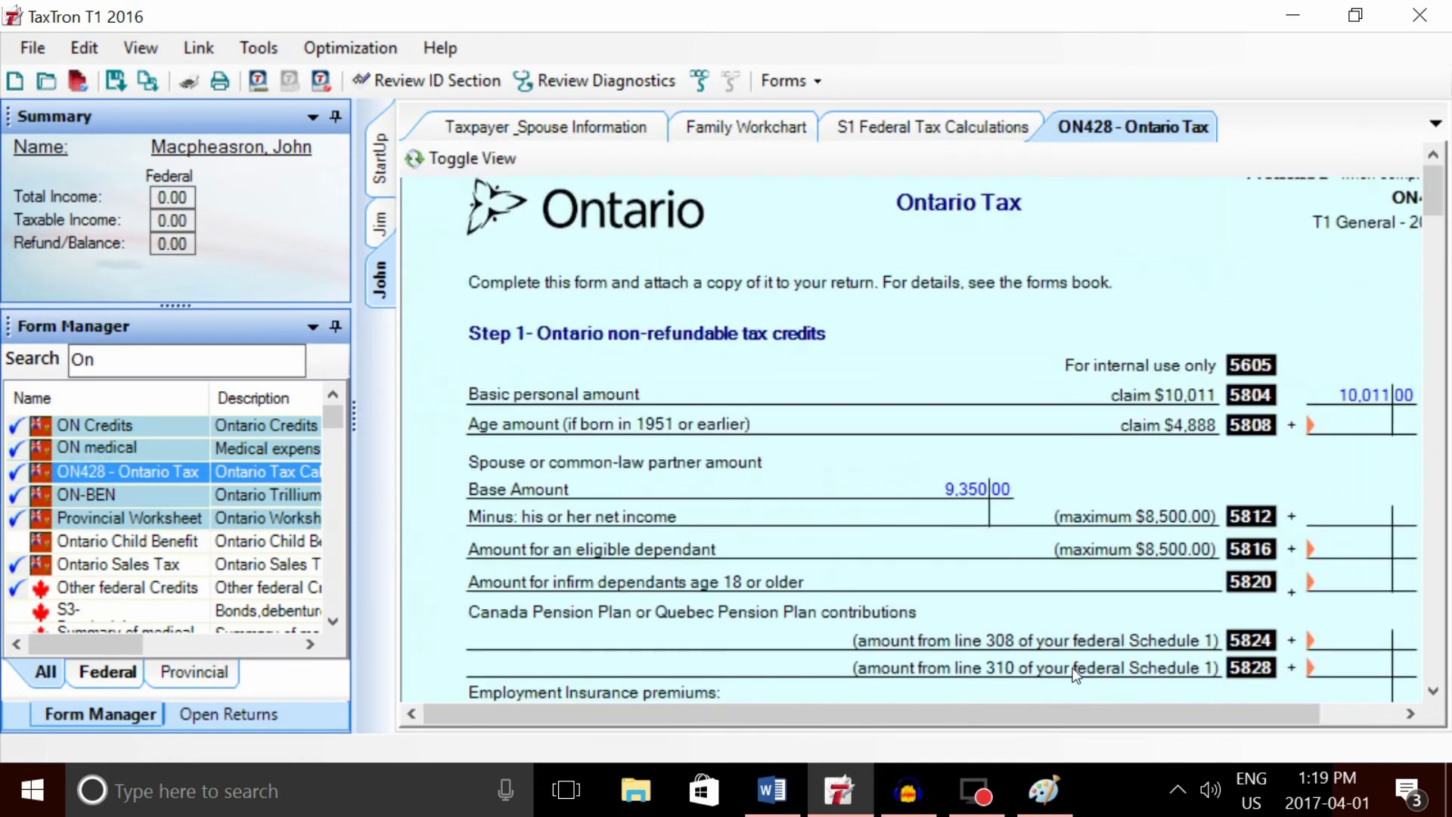
pyautogui.moveTo(1059, 709); pyautogui.dragTo(1117, 718)
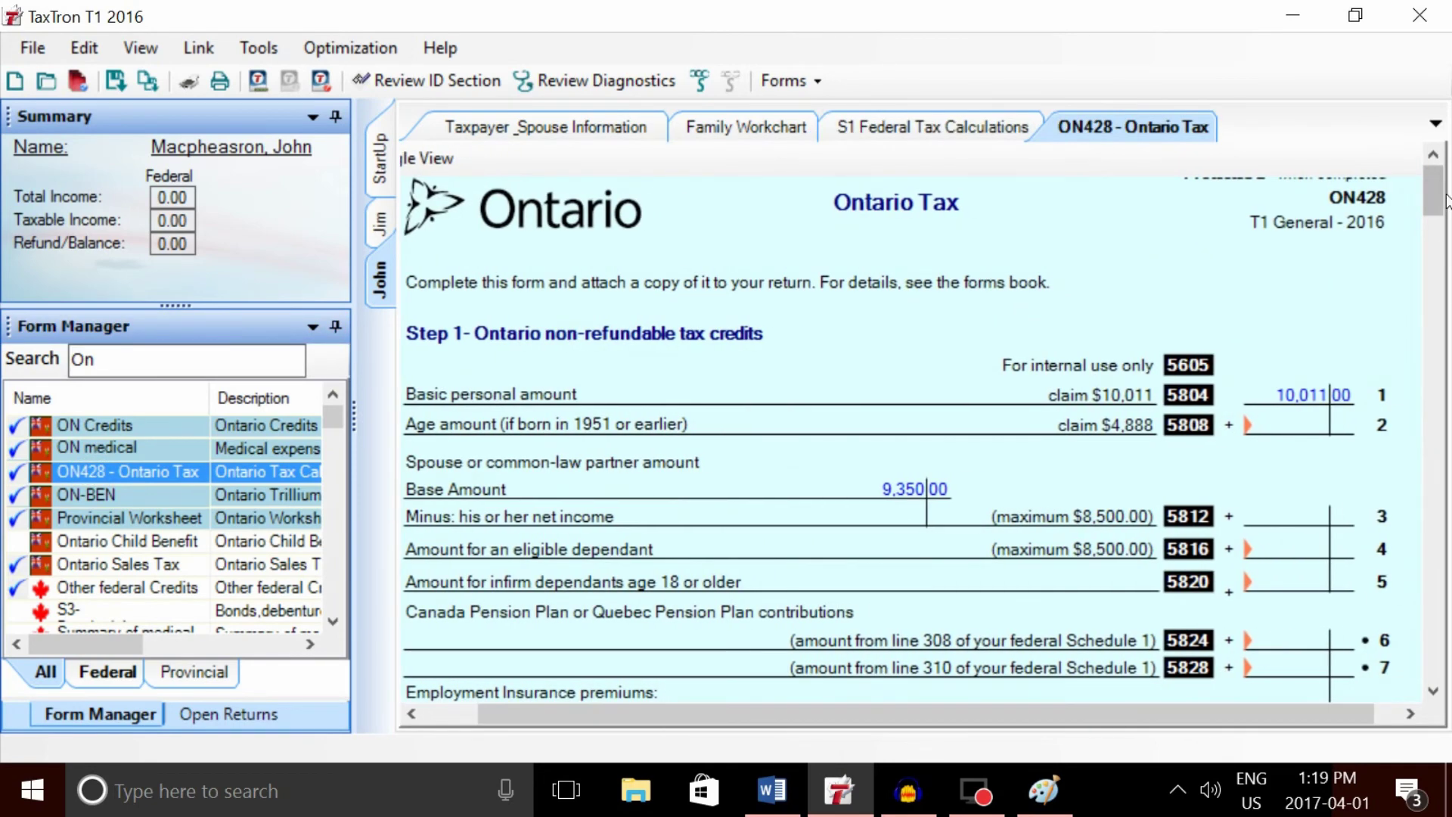
pyautogui.moveTo(1437, 212); pyautogui.dragTo(1437, 253)
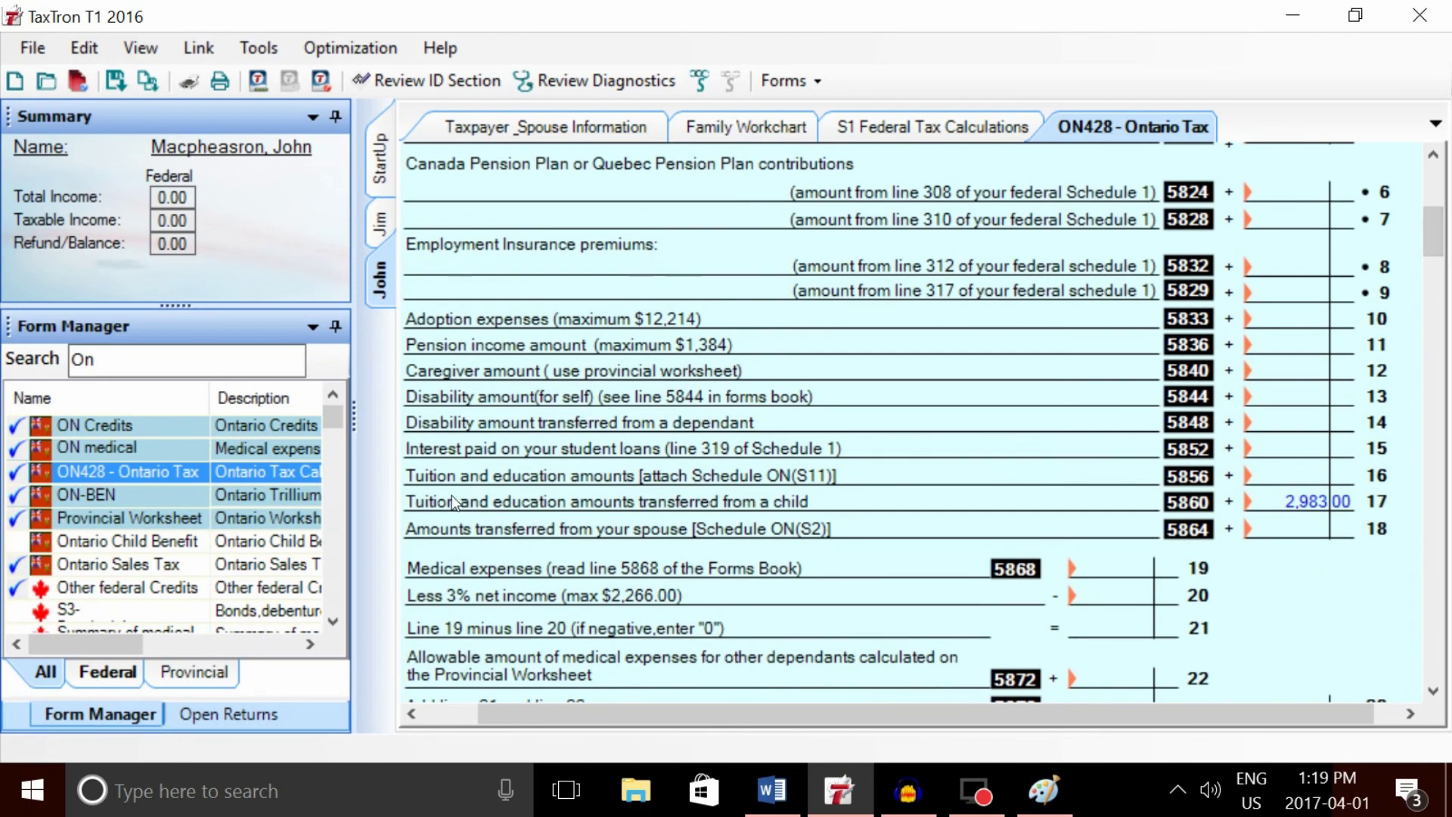